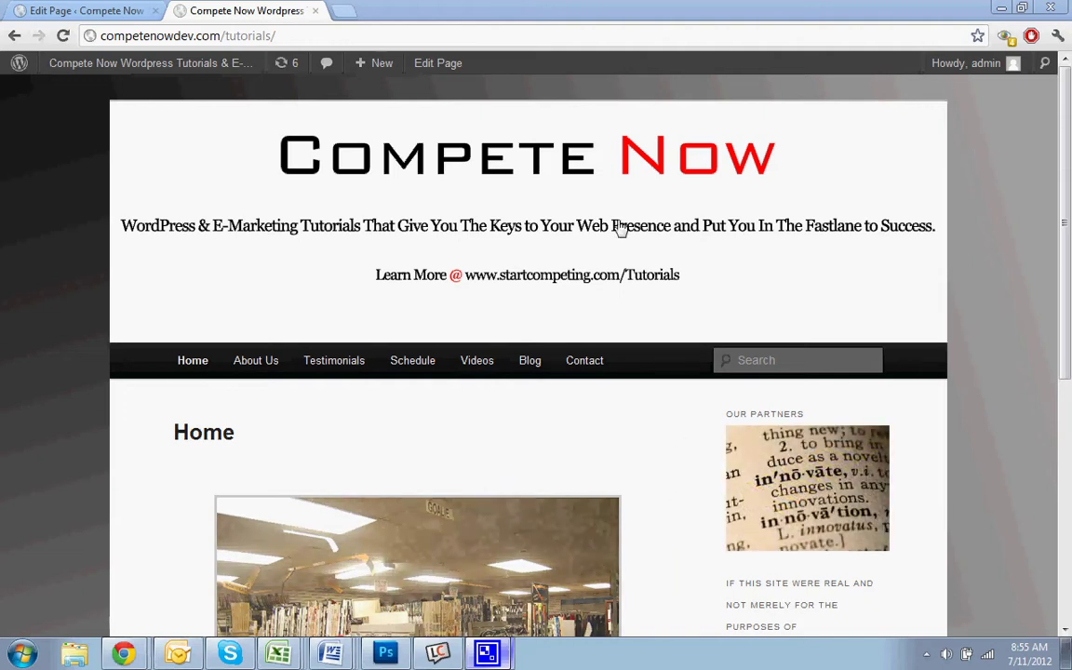
Search the plugin directory for 'contact form 7' and install the Contact Form 7 plugin
{"action": "mouse_move", "coordinate": [147, 67]}
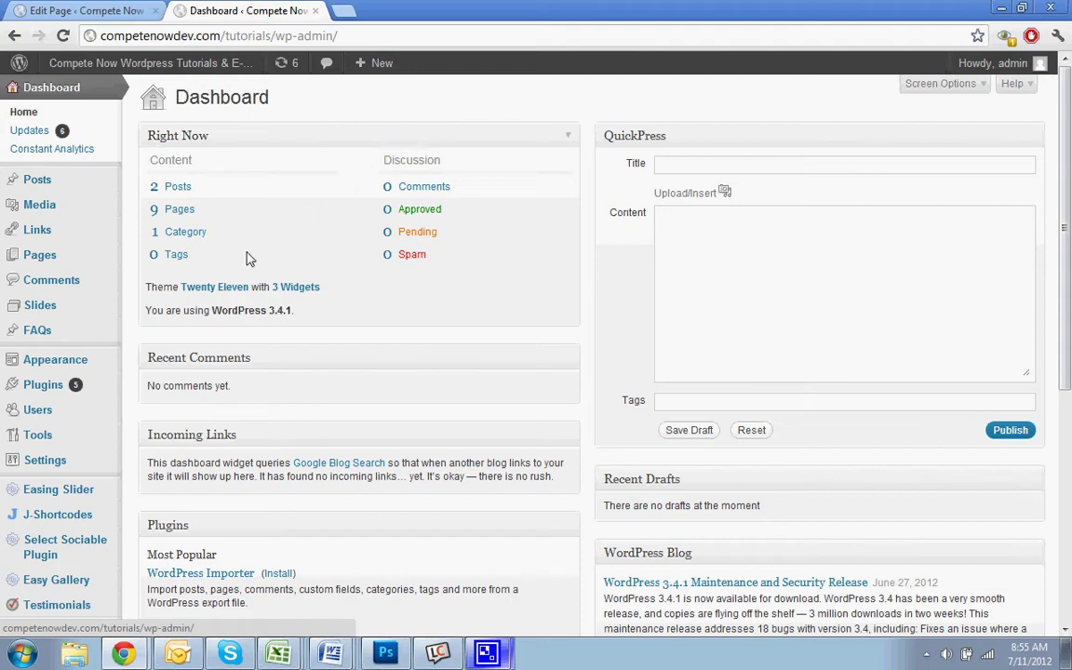
{"action": "mouse_move", "coordinate": [47, 384]}
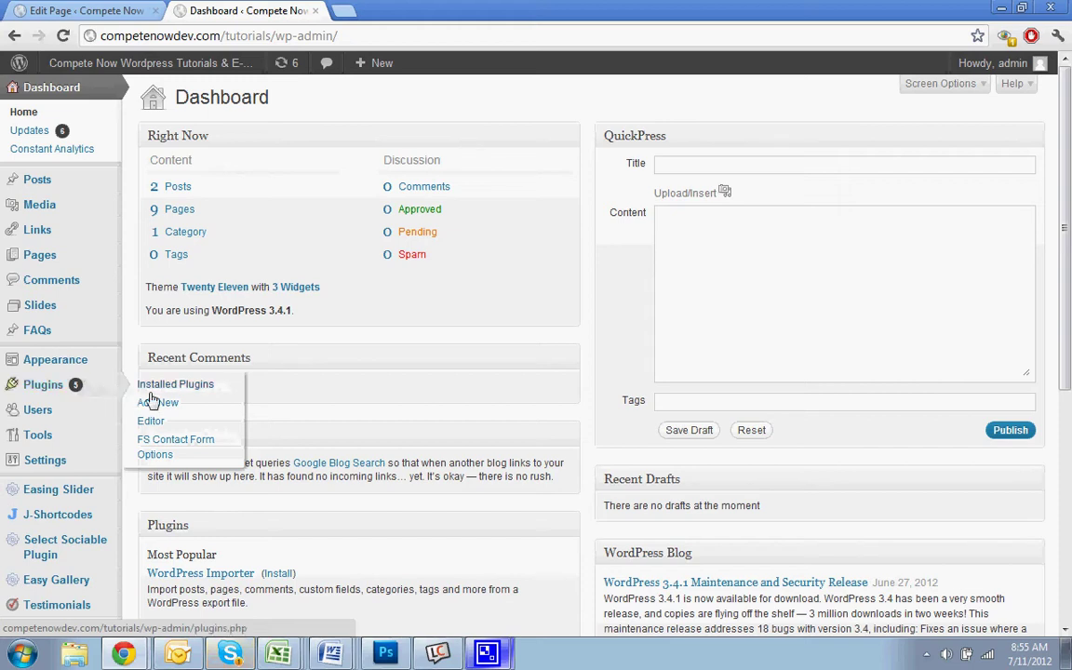
{"action": "left_click", "coordinate": [278, 67]}
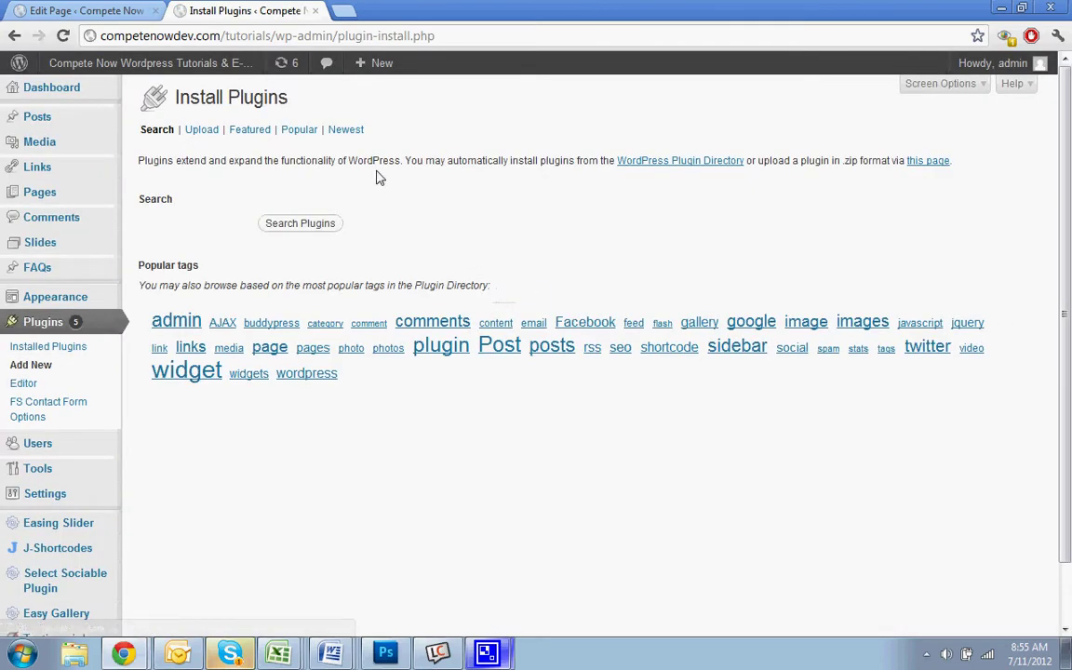
{"action": "left_click", "coordinate": [237, 216]}
{"action": "type", "text": "cont"}
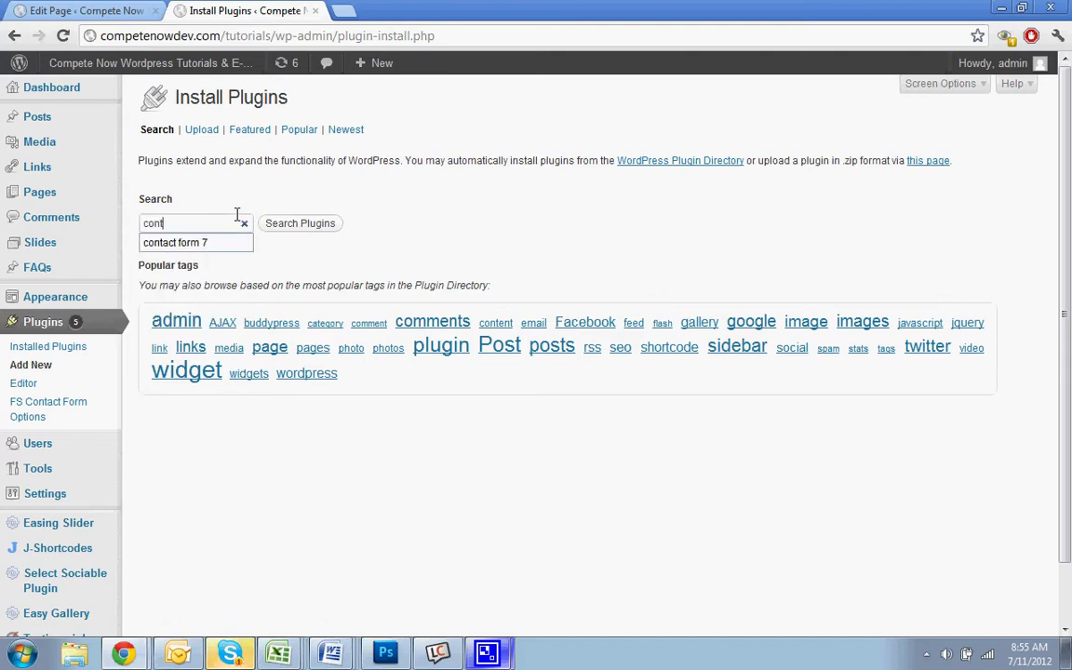
{"action": "left_click", "coordinate": [210, 241]}
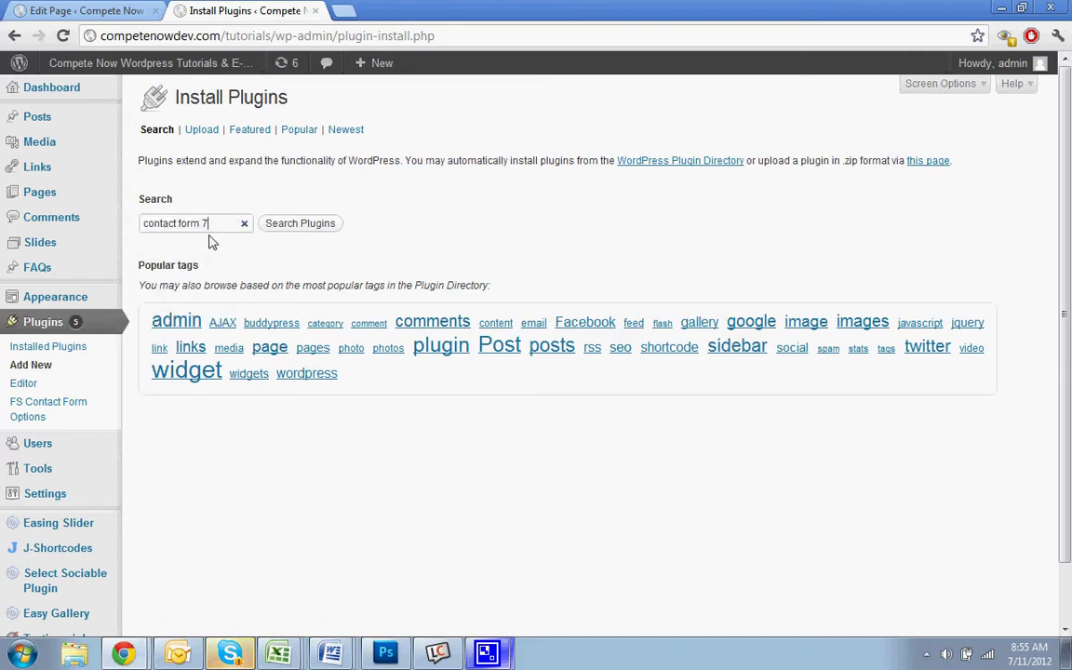
{"action": "left_click", "coordinate": [277, 224]}
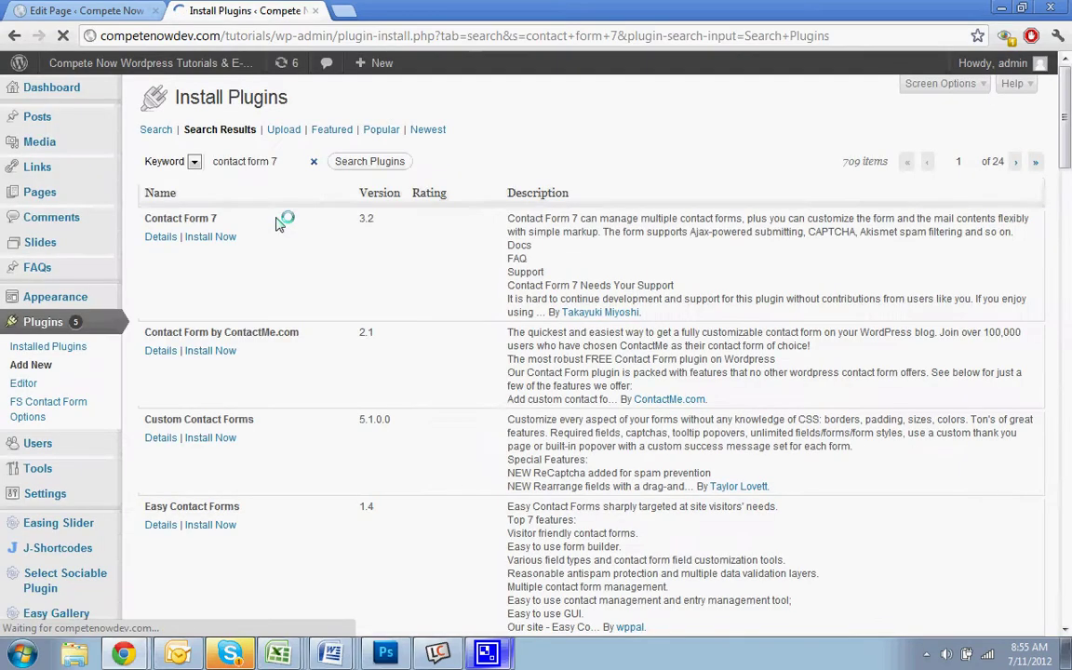
{"action": "left_click", "coordinate": [212, 237]}
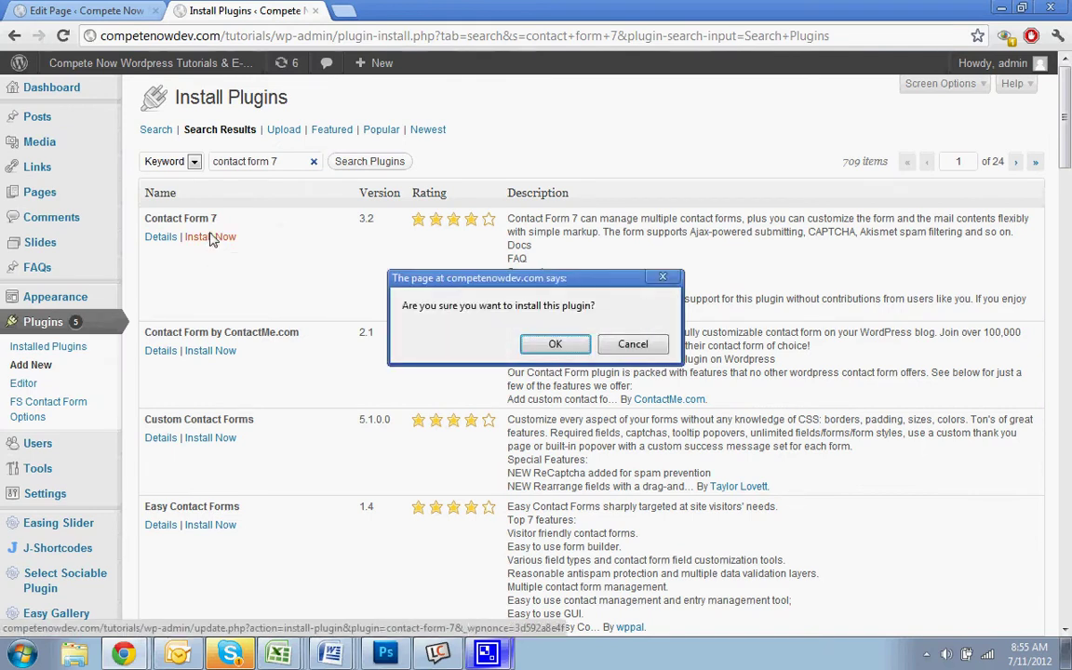
{"action": "left_click", "coordinate": [553, 347]}
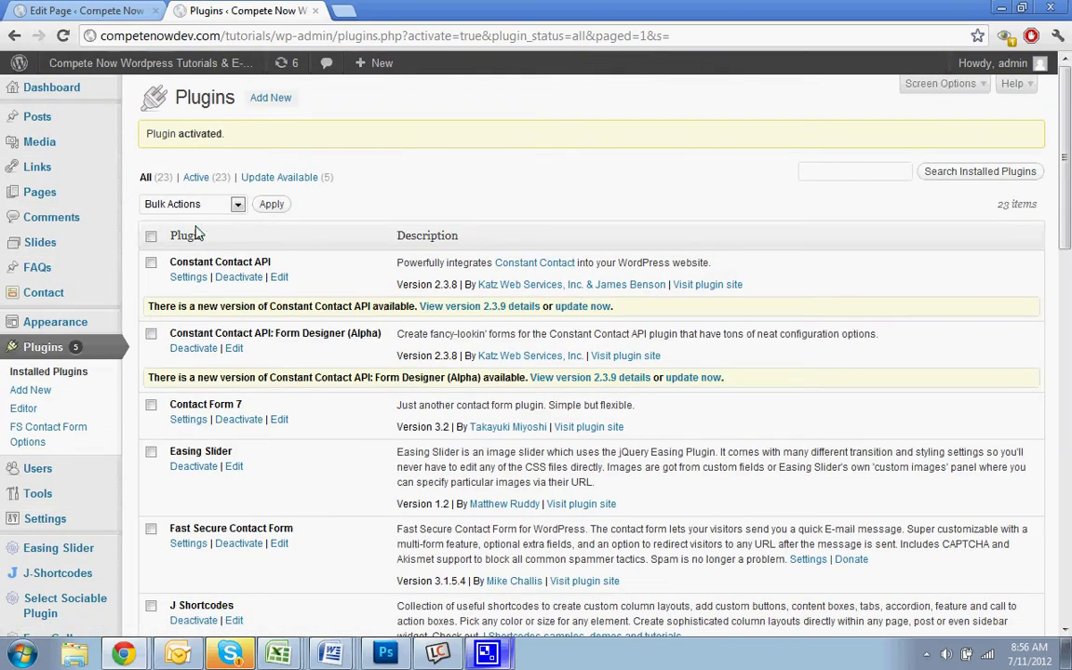
Open Contact form 1 from the Contact forms list for editing
{"action": "scroll", "coordinate": [312, 361], "scroll_direction": "down", "scroll_amount": 3}
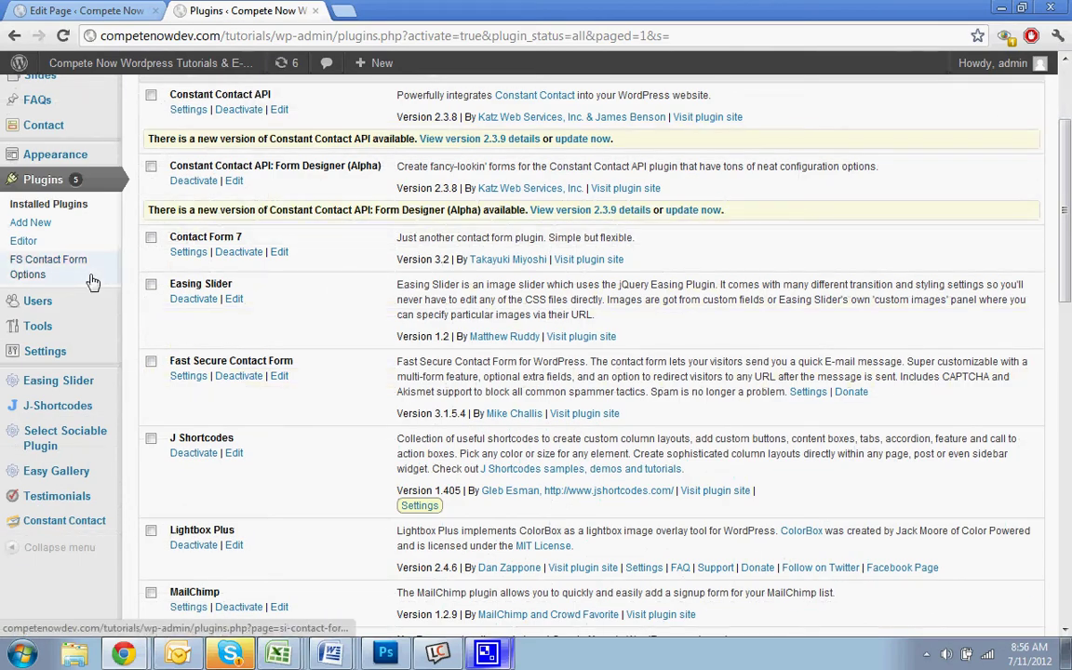
{"action": "scroll", "coordinate": [103, 289], "scroll_direction": "up", "scroll_amount": 3}
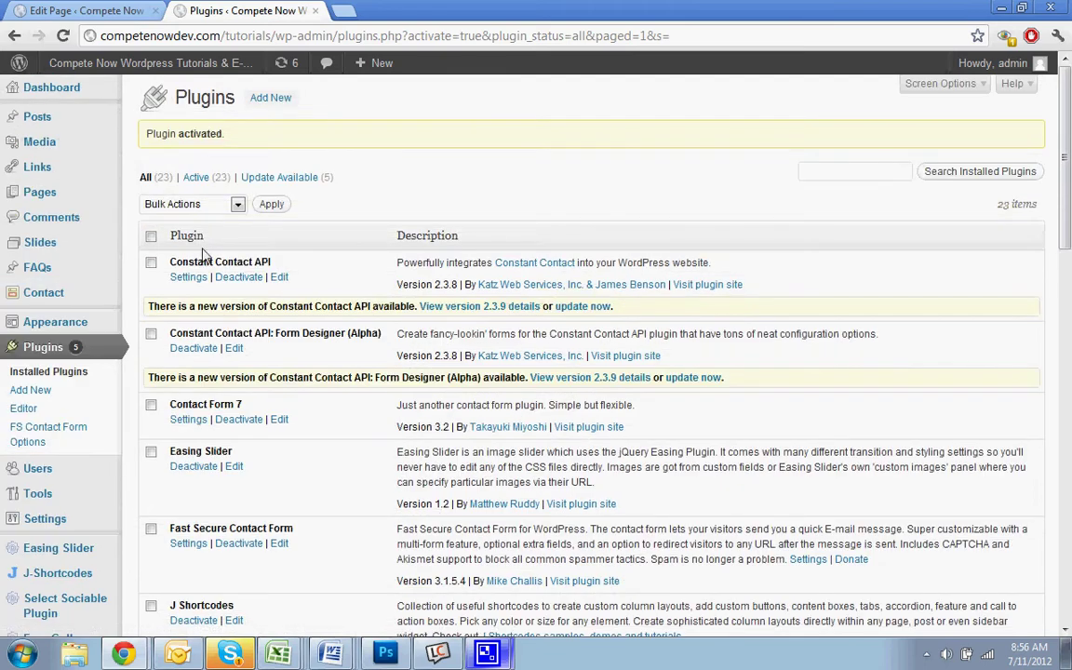
{"action": "left_click", "coordinate": [42, 294]}
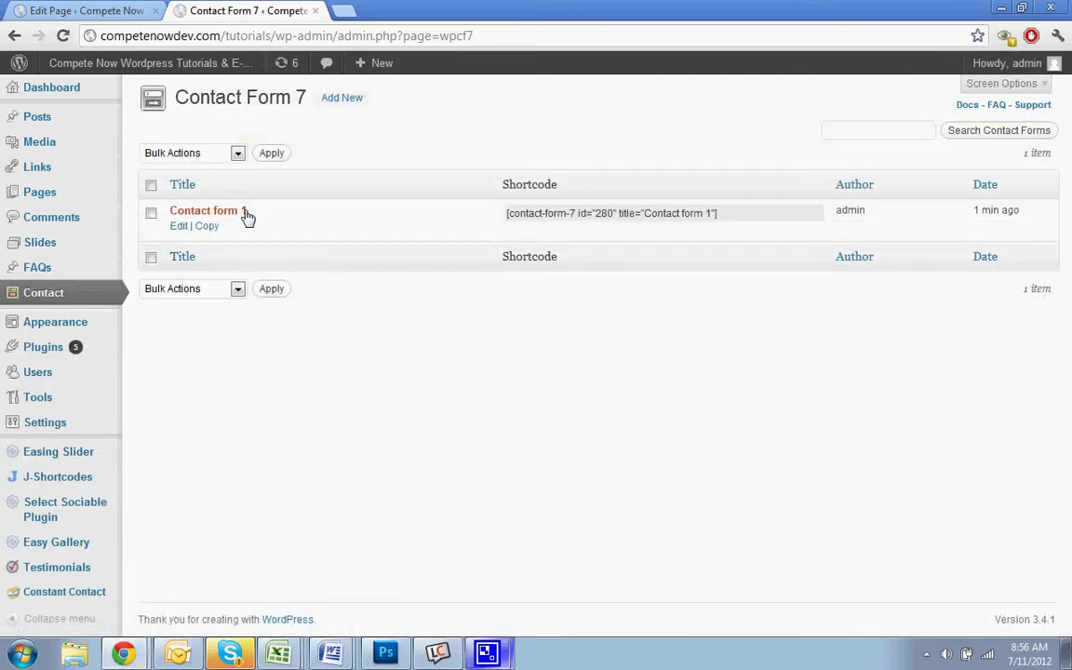
{"action": "left_click", "coordinate": [178, 226]}
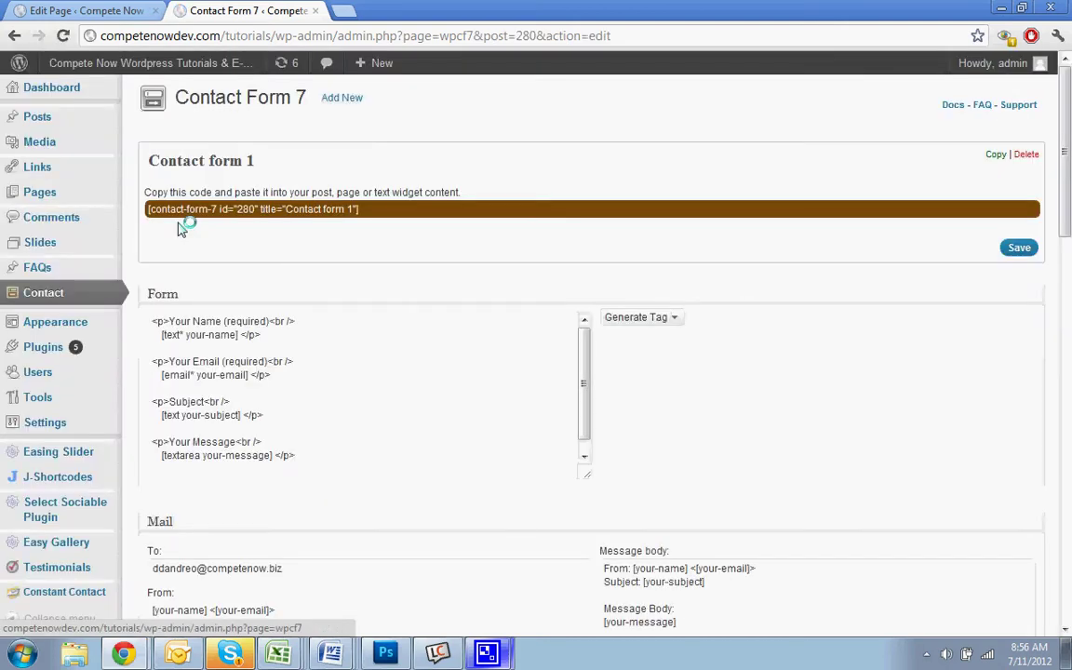
Copy the shortcode [contact-form-7 id="280" title="Contact form 1"] to the clipboard
{"action": "left_click", "coordinate": [214, 319]}
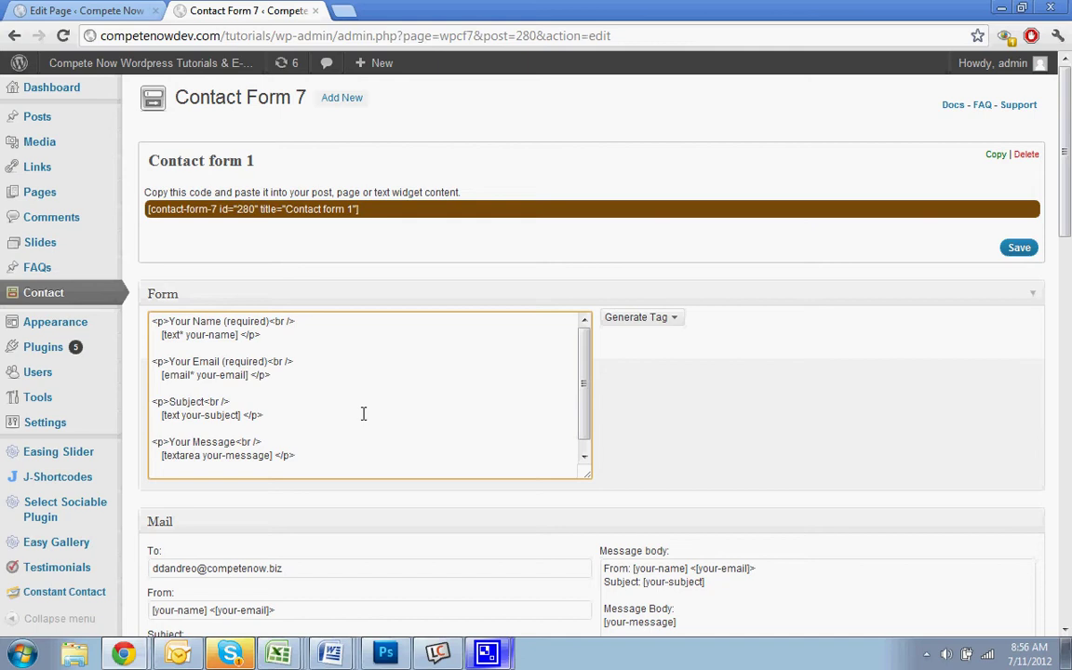
{"action": "left_click", "coordinate": [327, 207]}
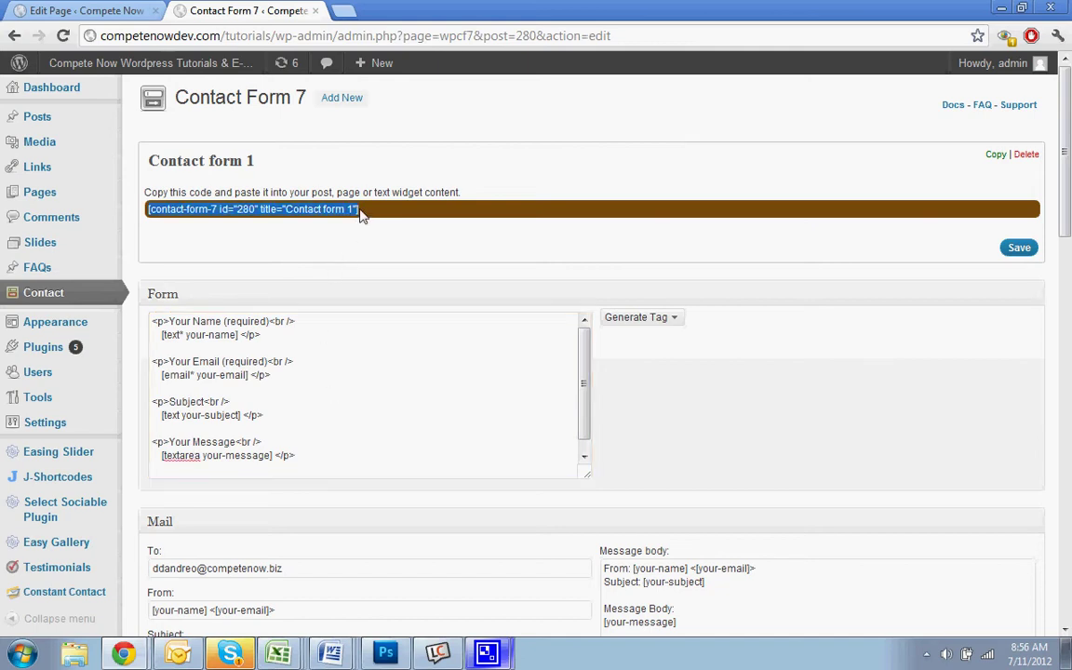
{"action": "right_click", "coordinate": [277, 213]}
{"action": "left_click", "coordinate": [306, 277]}
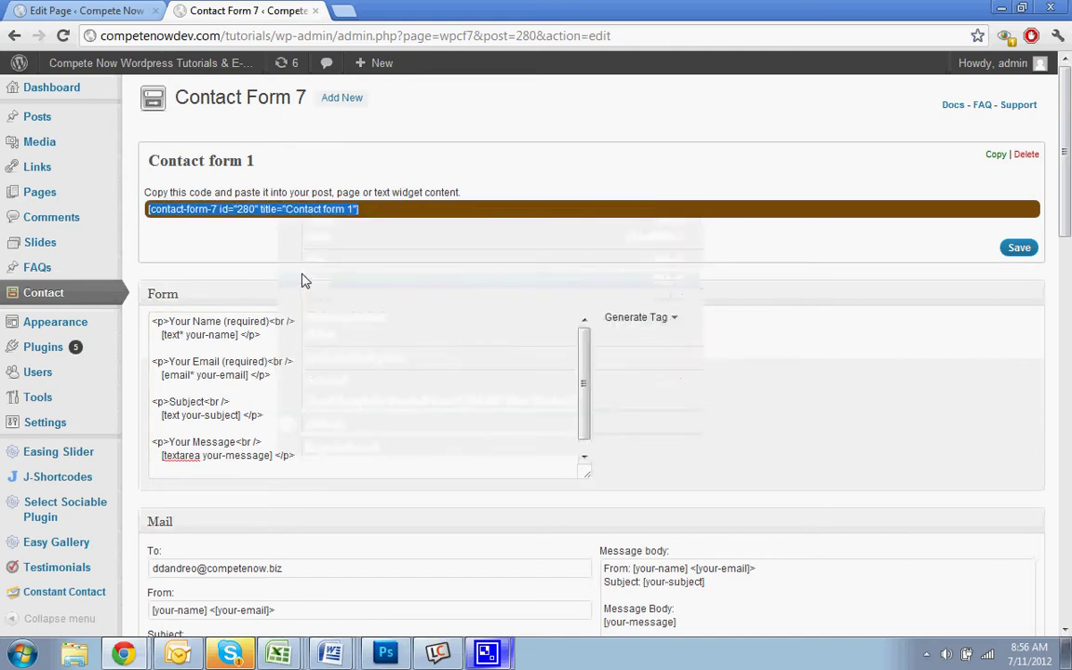
Open the live site in a new tab and start editing the Contact page
{"action": "right_click", "coordinate": [148, 65]}
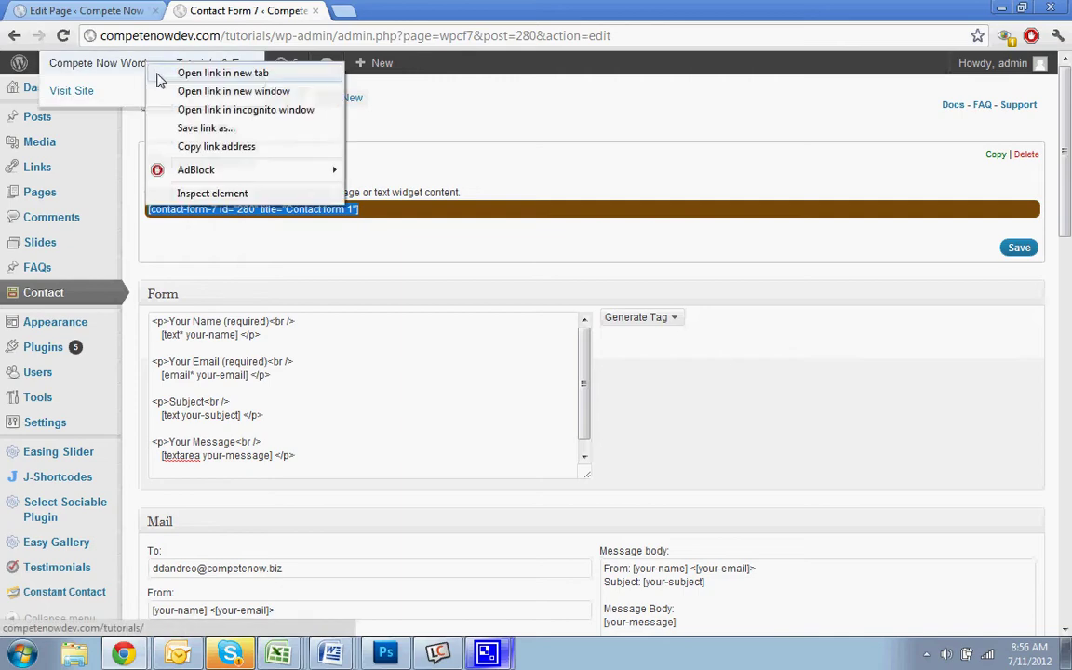
{"action": "left_click", "coordinate": [158, 74]}
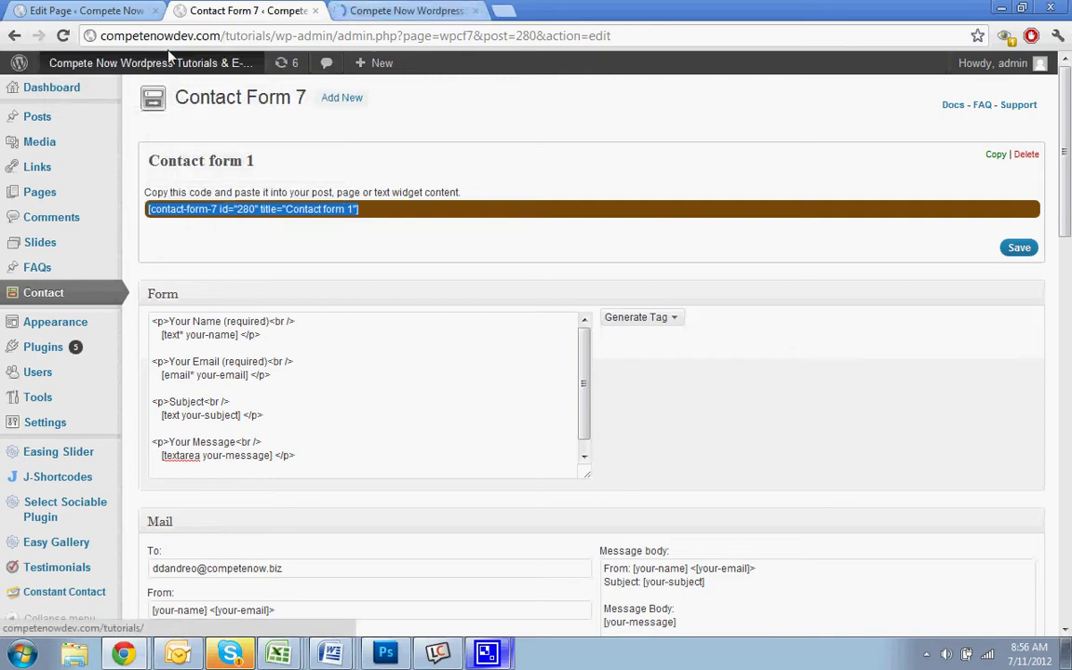
{"action": "left_click", "coordinate": [414, 10]}
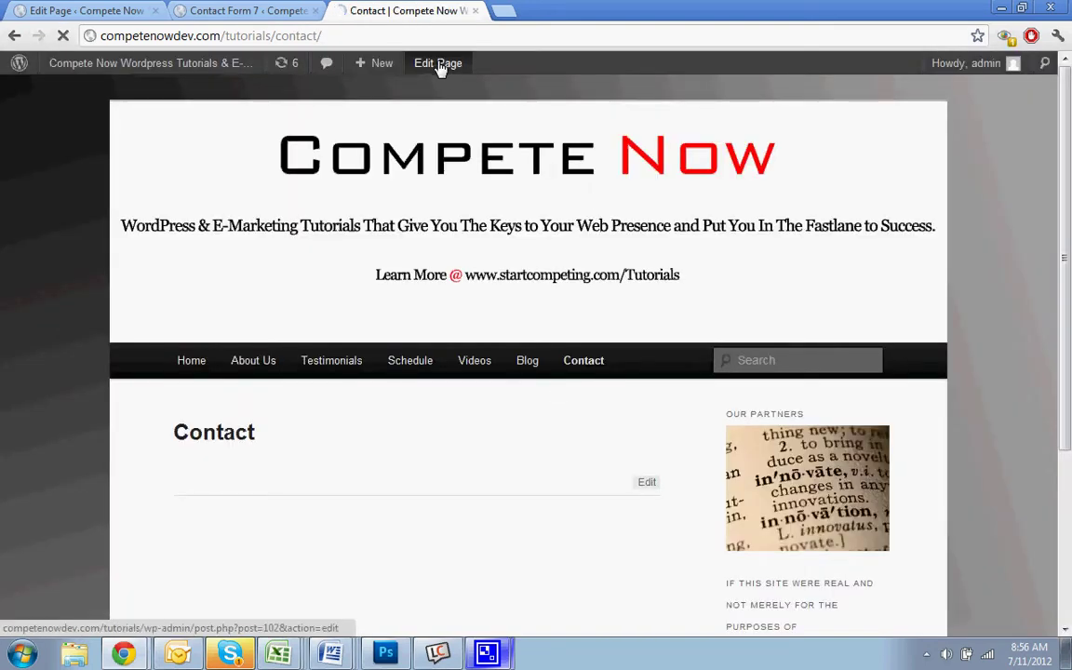
{"action": "left_click", "coordinate": [440, 65]}
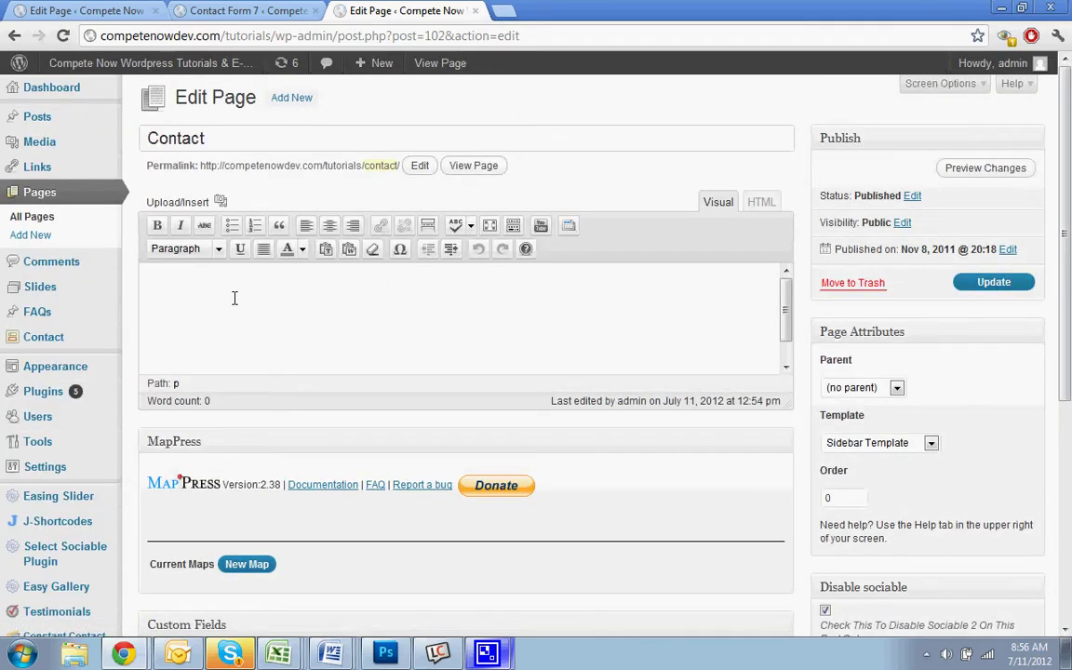
Paste the Contact form 1 shortcode into the page body and update the page
{"action": "right_click", "coordinate": [235, 298]}
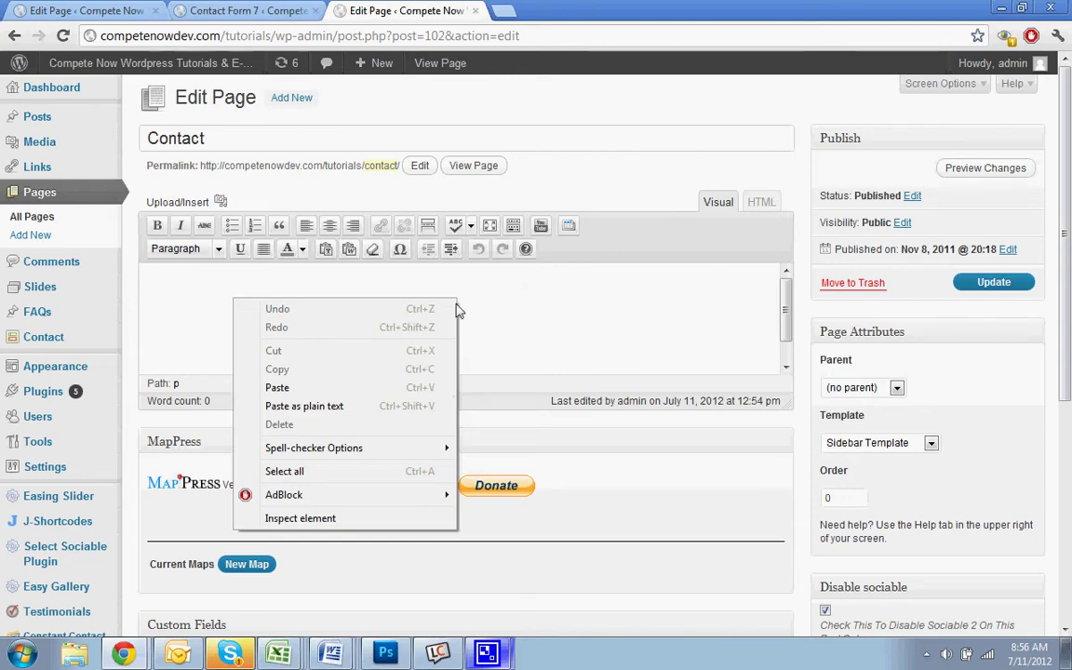
{"action": "left_click", "coordinate": [277, 387]}
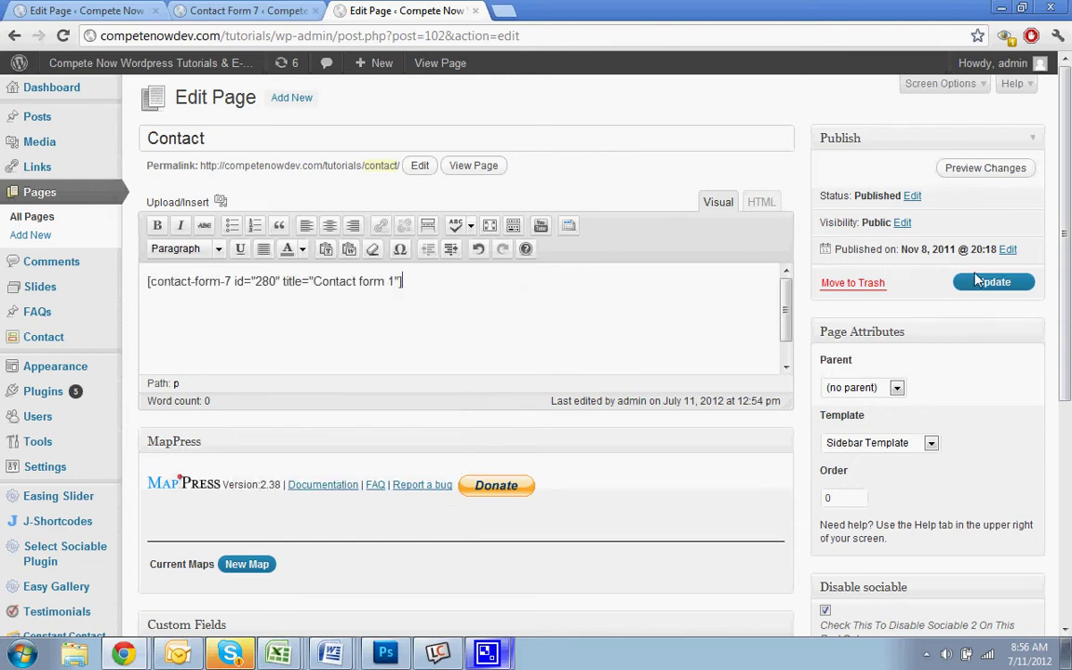
{"action": "left_click", "coordinate": [964, 282]}
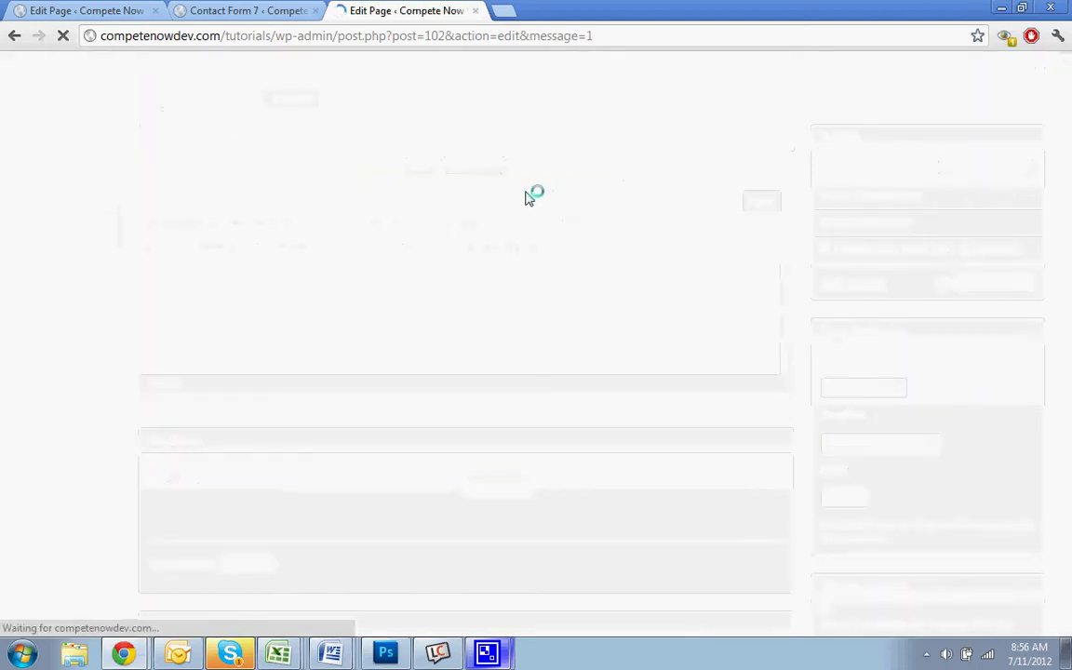
Review the live Contact page form's Your Name, Your Email, Subject and Your Message fields
{"action": "left_click", "coordinate": [474, 211]}
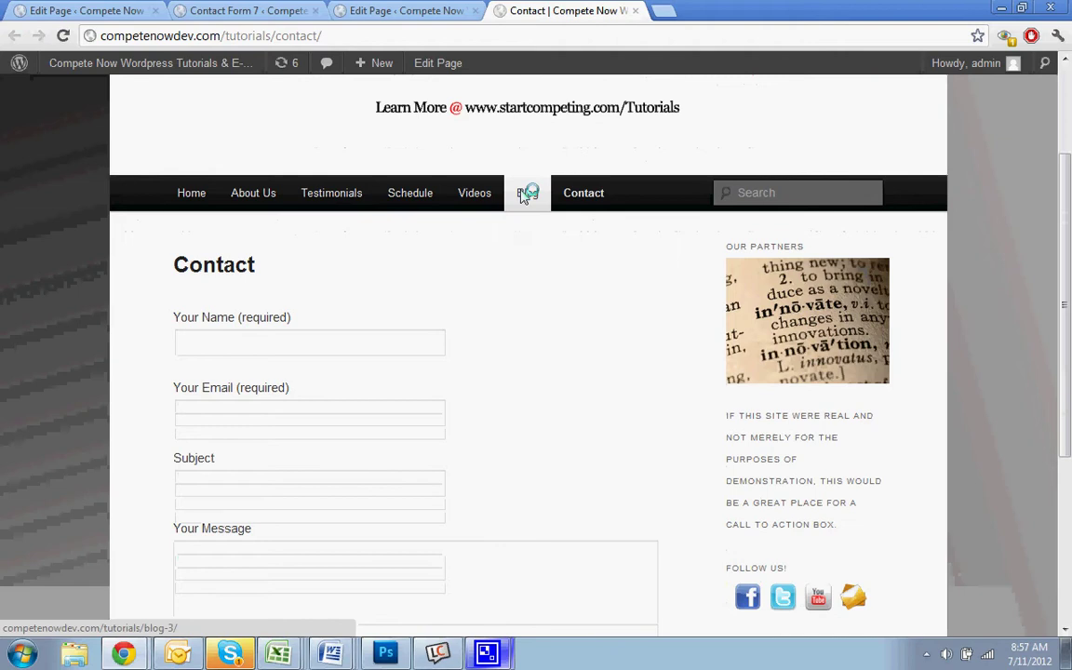
{"action": "scroll", "coordinate": [521, 209], "scroll_direction": "down", "scroll_amount": 2}
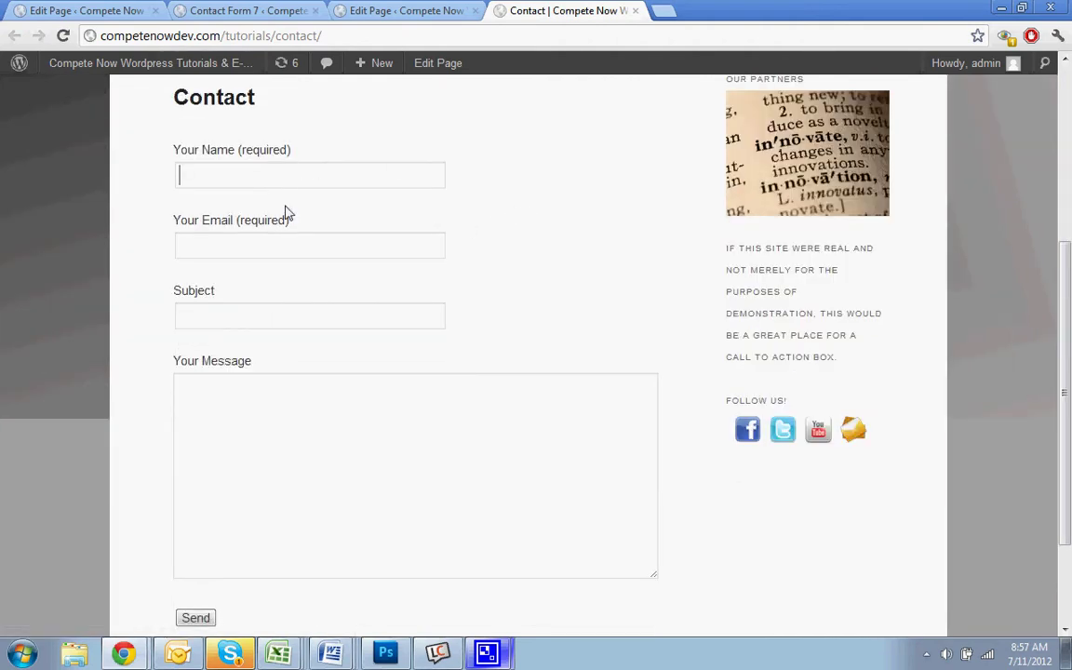
{"action": "left_click", "coordinate": [265, 249]}
{"action": "left_click", "coordinate": [259, 315]}
{"action": "left_click", "coordinate": [259, 382]}
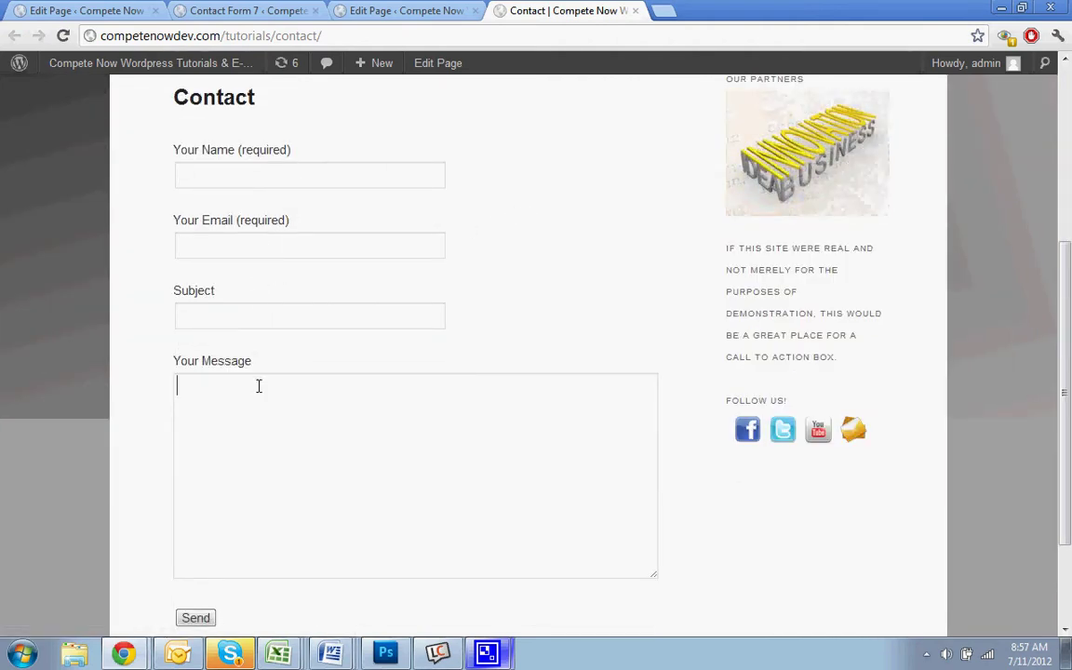
{"action": "scroll", "coordinate": [664, 399], "scroll_direction": "down", "scroll_amount": 1}
{"action": "scroll", "coordinate": [663, 399], "scroll_direction": "up", "scroll_amount": 1}
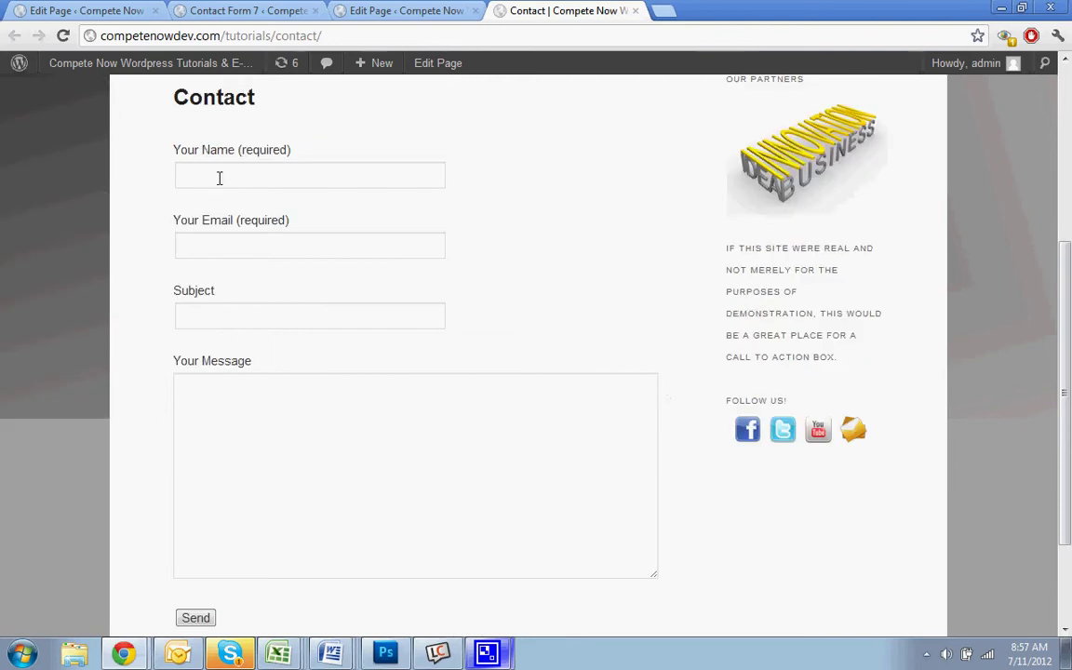
{"action": "scroll", "coordinate": [427, 430], "scroll_direction": "down", "scroll_amount": 1}
{"action": "scroll", "coordinate": [427, 429], "scroll_direction": "up", "scroll_amount": 5}
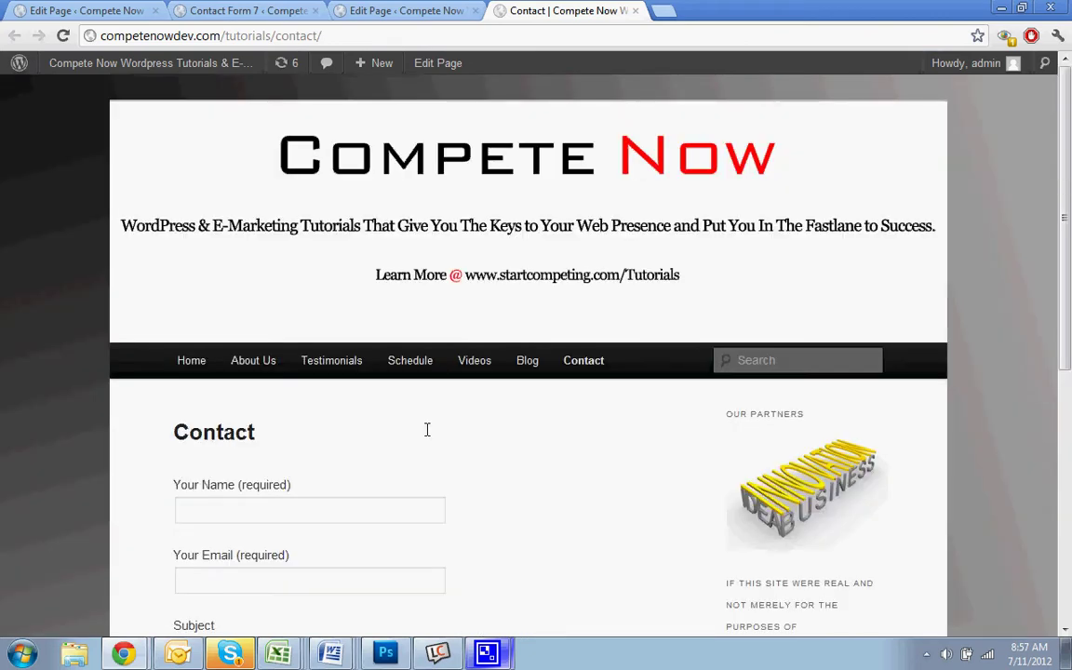
{"action": "scroll", "coordinate": [427, 430], "scroll_direction": "down", "scroll_amount": 1}
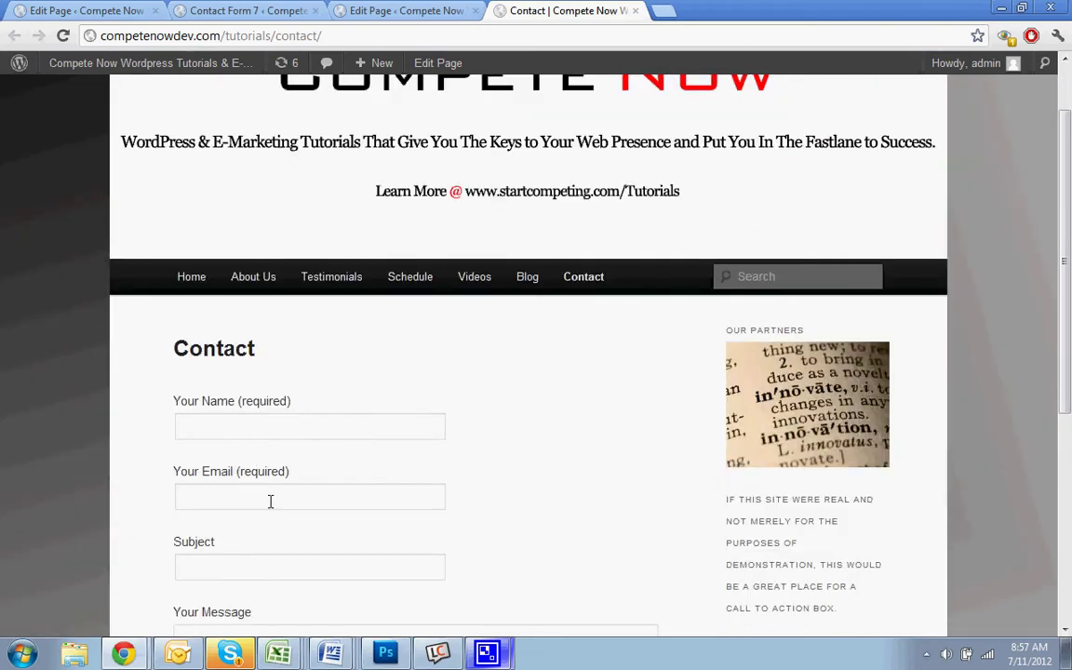
{"action": "scroll", "coordinate": [270, 501], "scroll_direction": "down", "scroll_amount": 2}
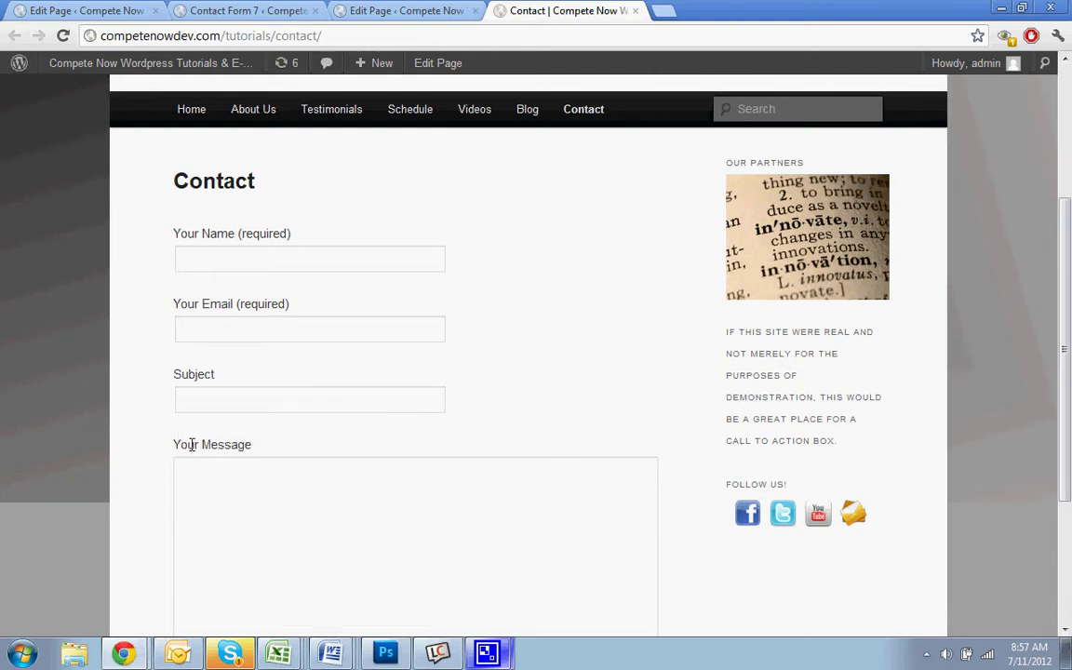
{"action": "left_click_drag", "start_coordinate": [201, 444], "coordinate": [256, 447]}
{"action": "left_click", "coordinate": [148, 394]}
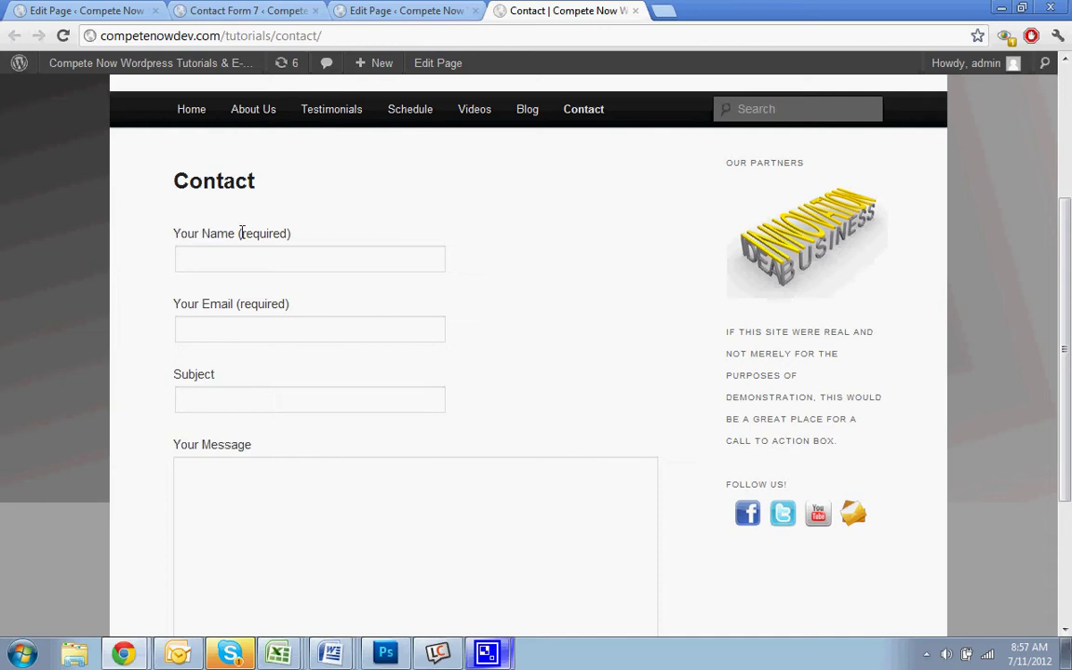
{"action": "scroll", "coordinate": [301, 231], "scroll_direction": "up", "scroll_amount": 3}
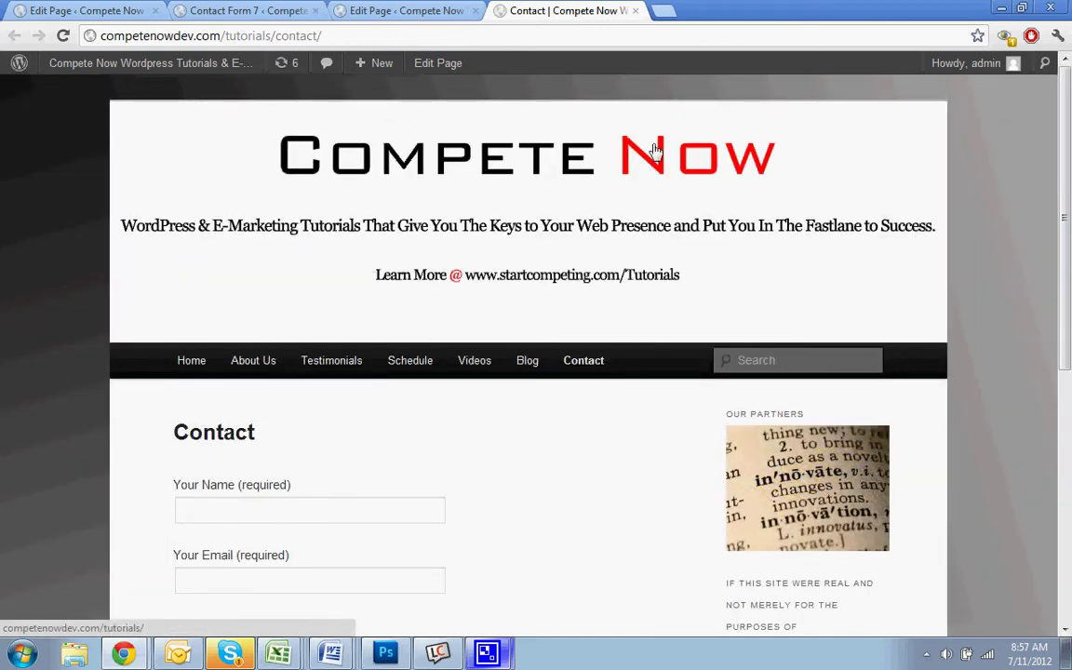
Close the extra Edit Page browser tab
{"action": "left_click", "coordinate": [475, 11]}
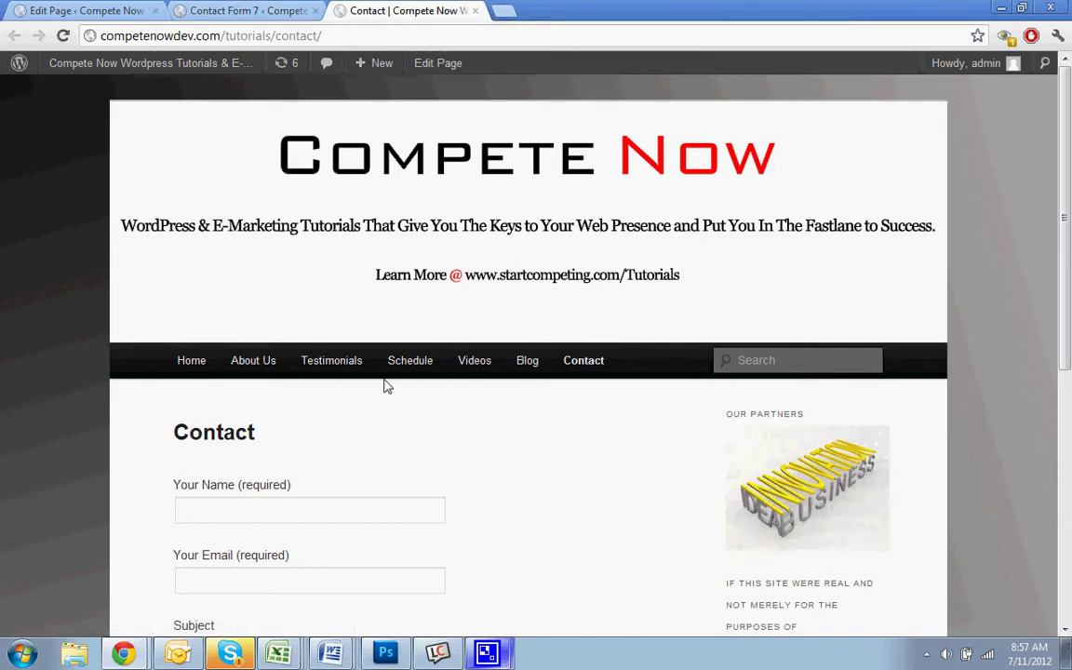
{"action": "scroll", "coordinate": [186, 475], "scroll_direction": "down", "scroll_amount": 3}
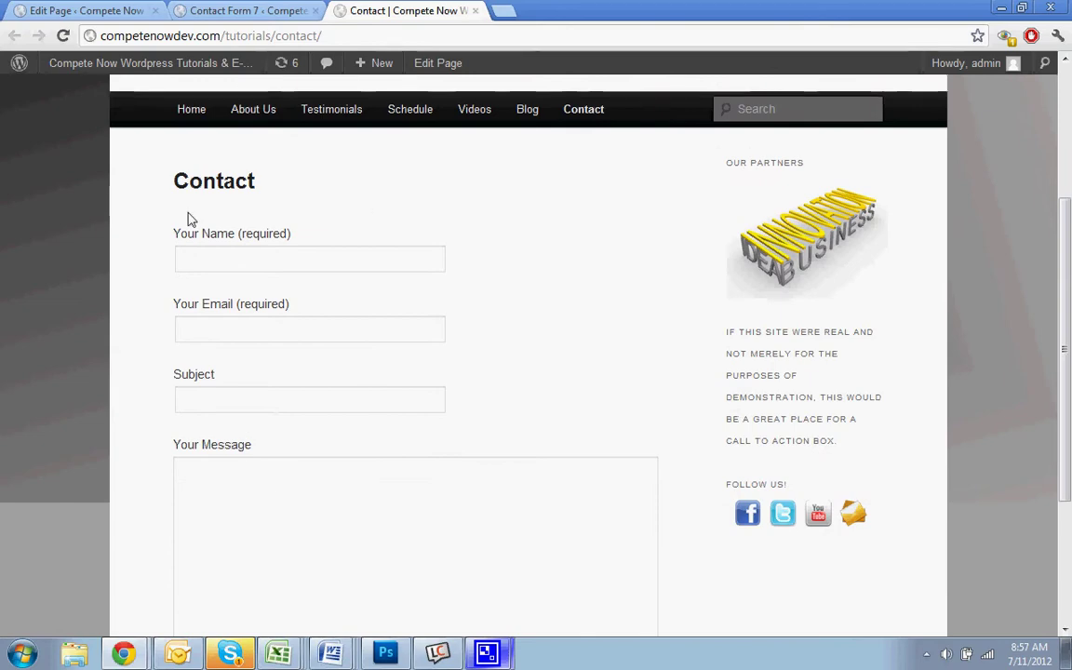
{"action": "scroll", "coordinate": [478, 364], "scroll_direction": "down", "scroll_amount": 3}
{"action": "scroll", "coordinate": [479, 364], "scroll_direction": "up", "scroll_amount": 5}
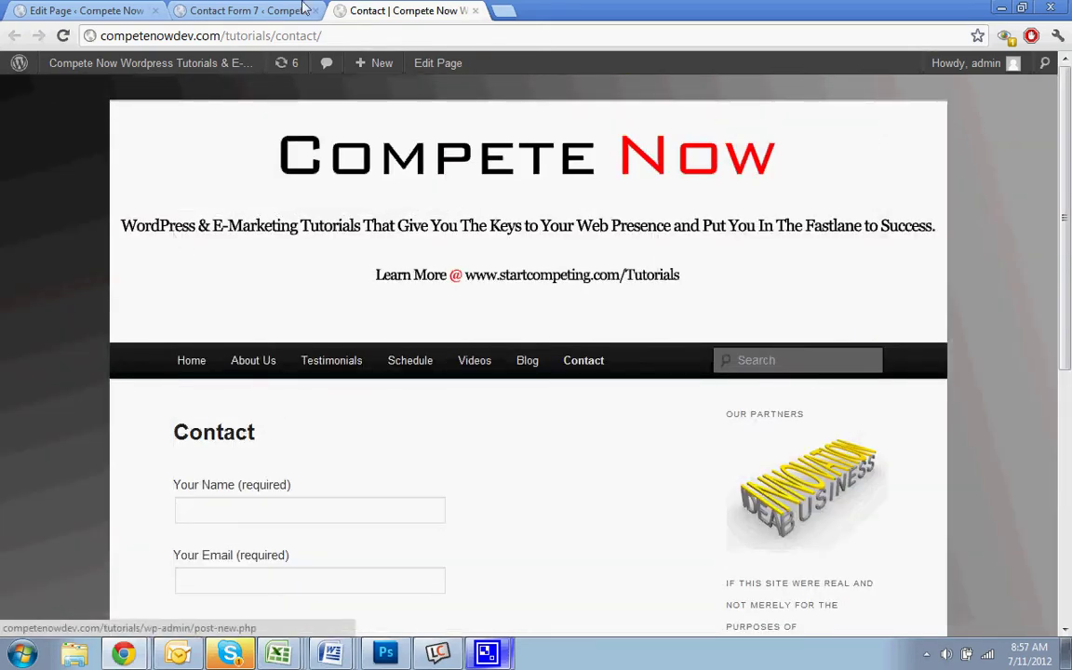
Inspect Contact form 1's Mail message body using [your-name], [your-email] and [your-subject] tags
{"action": "left_click", "coordinate": [303, 10]}
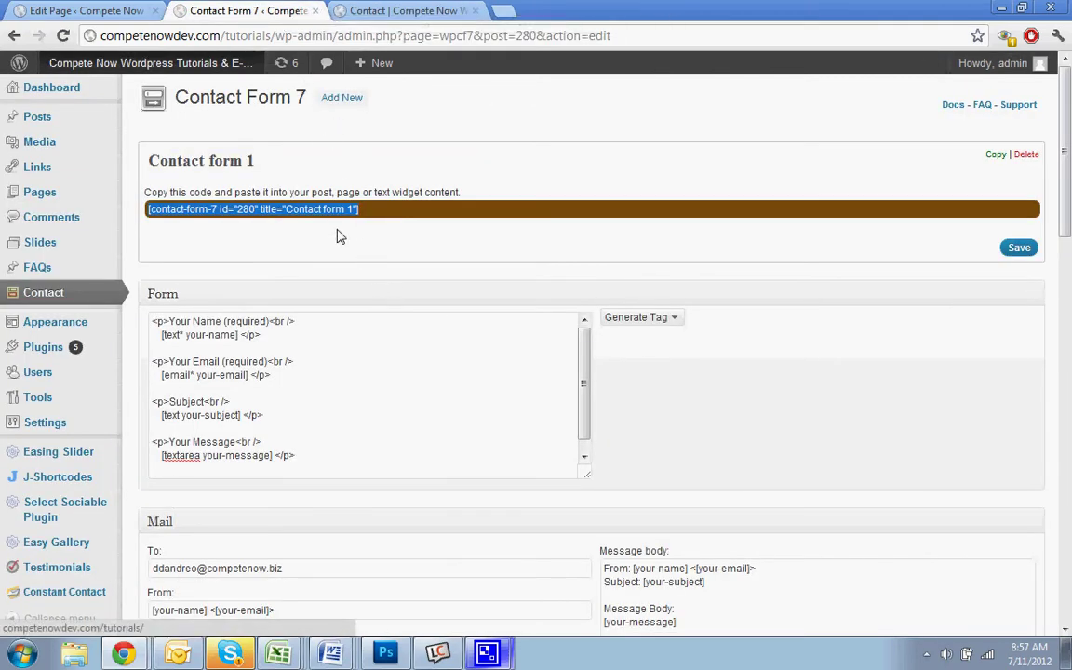
{"action": "left_click", "coordinate": [367, 275]}
{"action": "scroll", "coordinate": [651, 237], "scroll_direction": "down", "scroll_amount": 3}
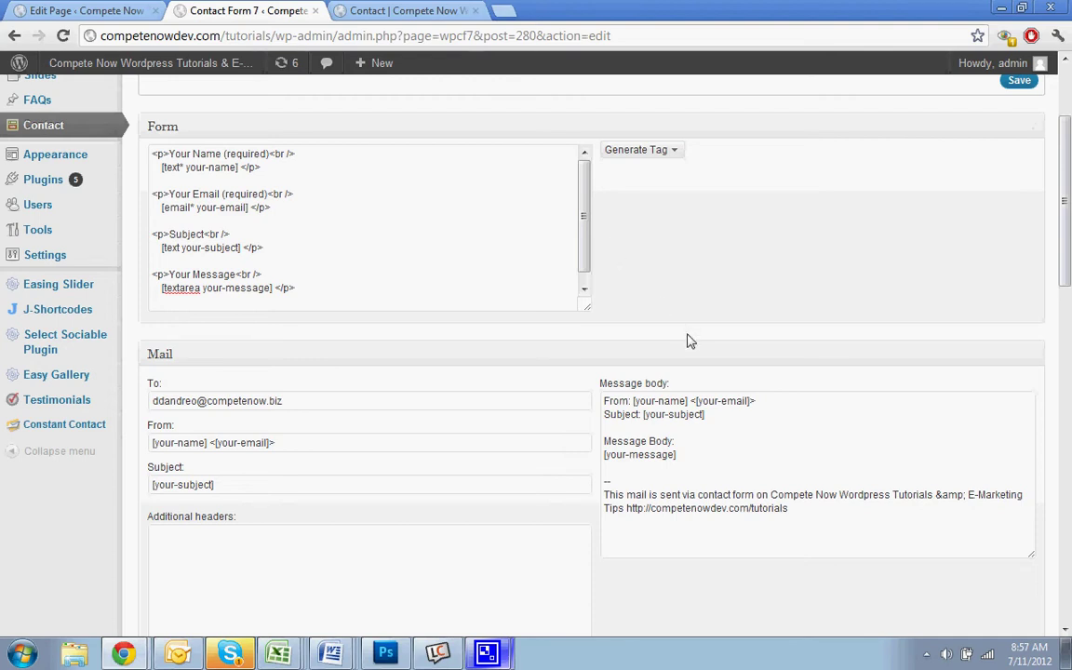
{"action": "left_click", "coordinate": [674, 412]}
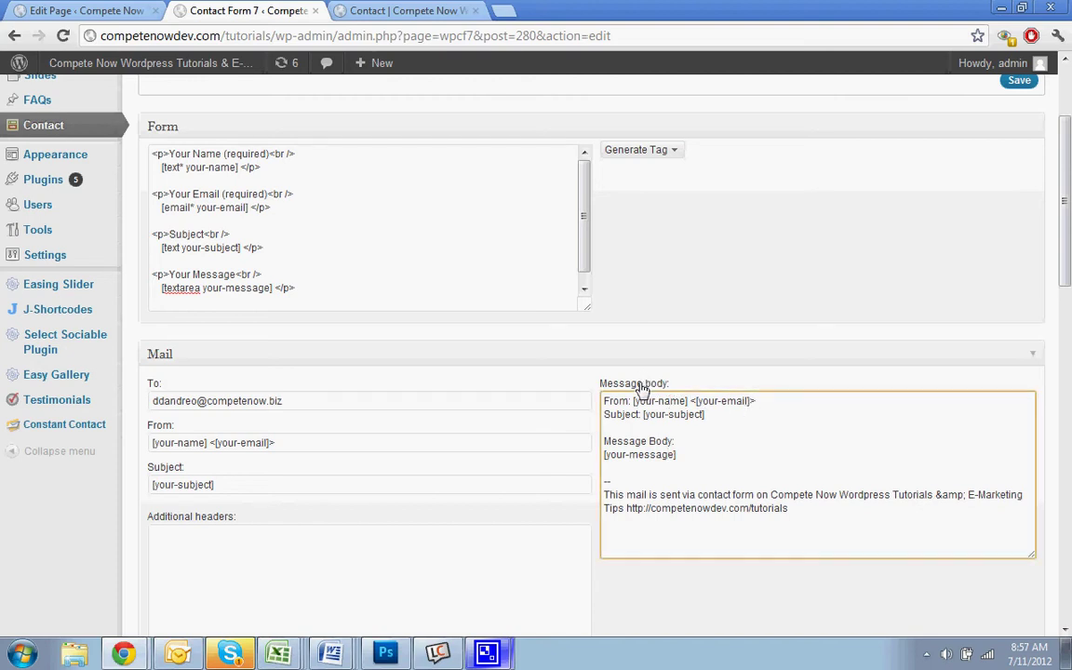
{"action": "scroll", "coordinate": [637, 393], "scroll_direction": "down", "scroll_amount": 1}
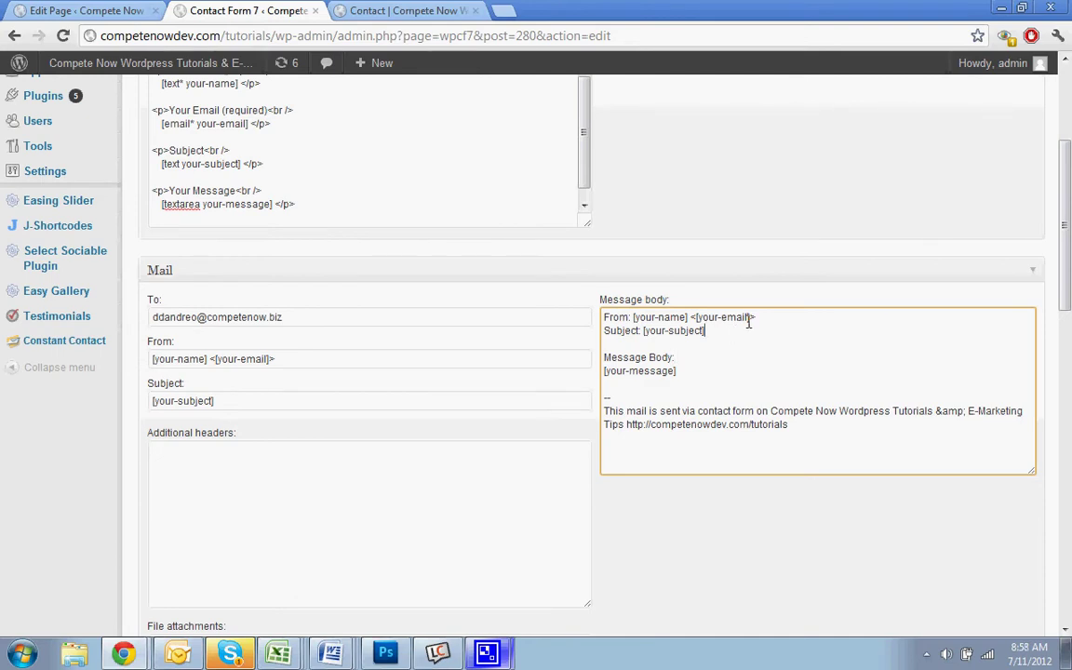
{"action": "scroll", "coordinate": [749, 321], "scroll_direction": "up", "scroll_amount": 3}
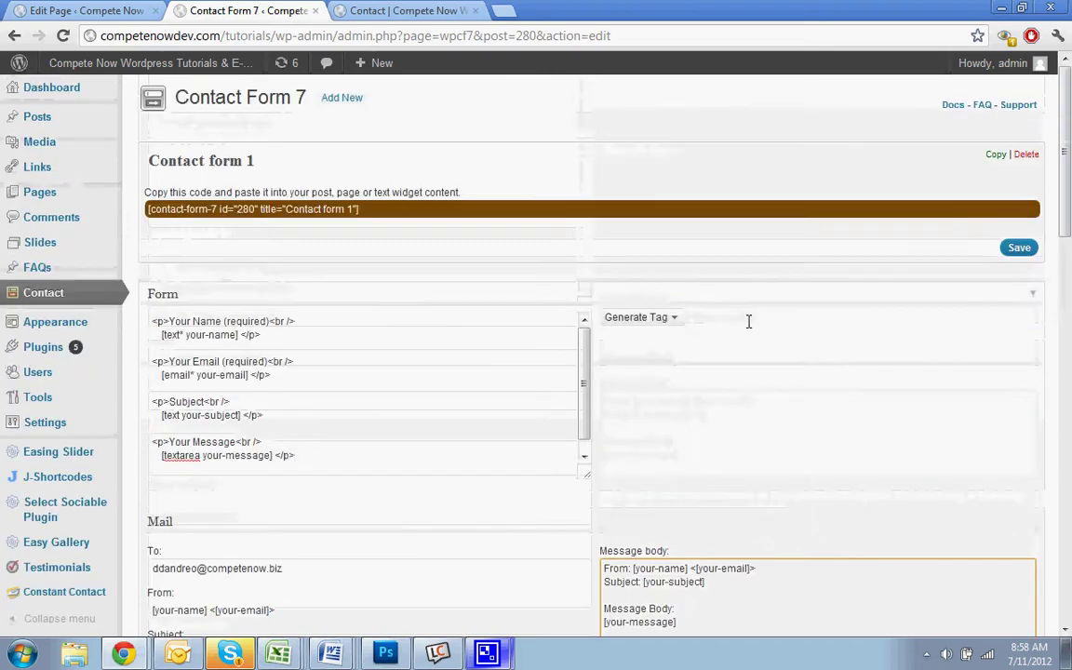
Fill the live form's name and email fields with test details
{"action": "left_click", "coordinate": [382, 10]}
{"action": "scroll", "coordinate": [230, 433], "scroll_direction": "down", "scroll_amount": 1}
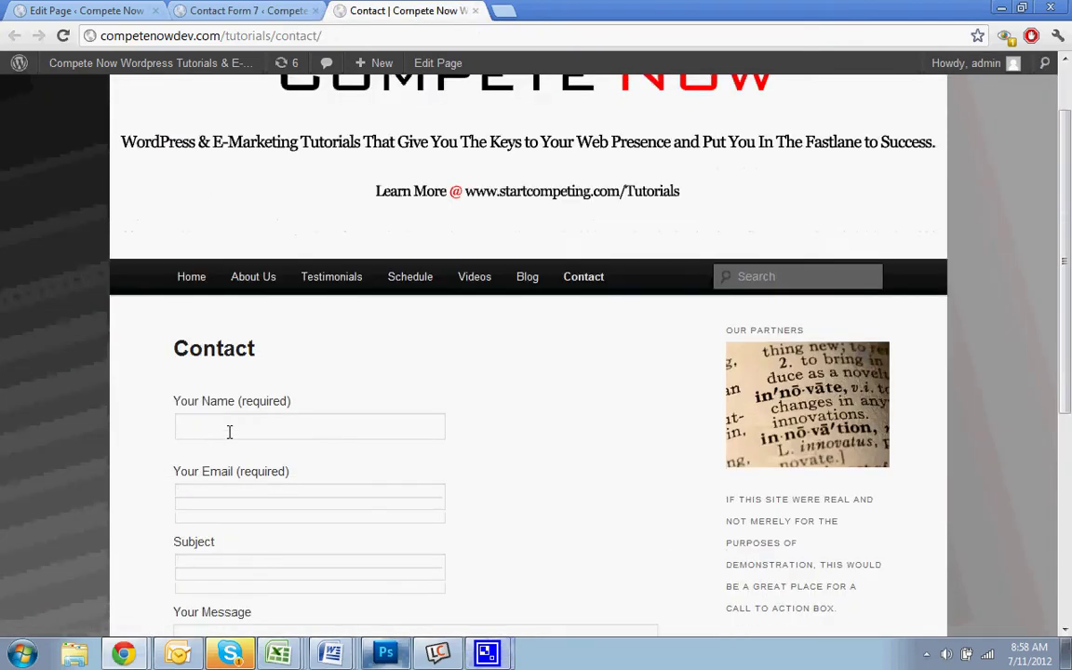
{"action": "left_click", "coordinate": [251, 420]}
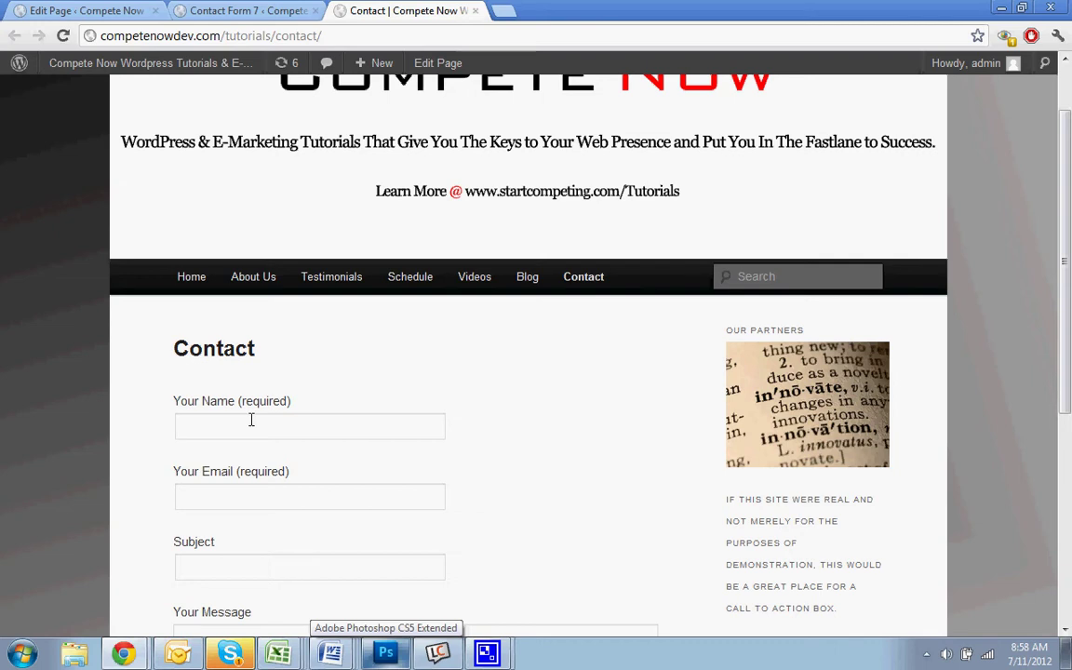
{"action": "type", "text": "Compete Now"}
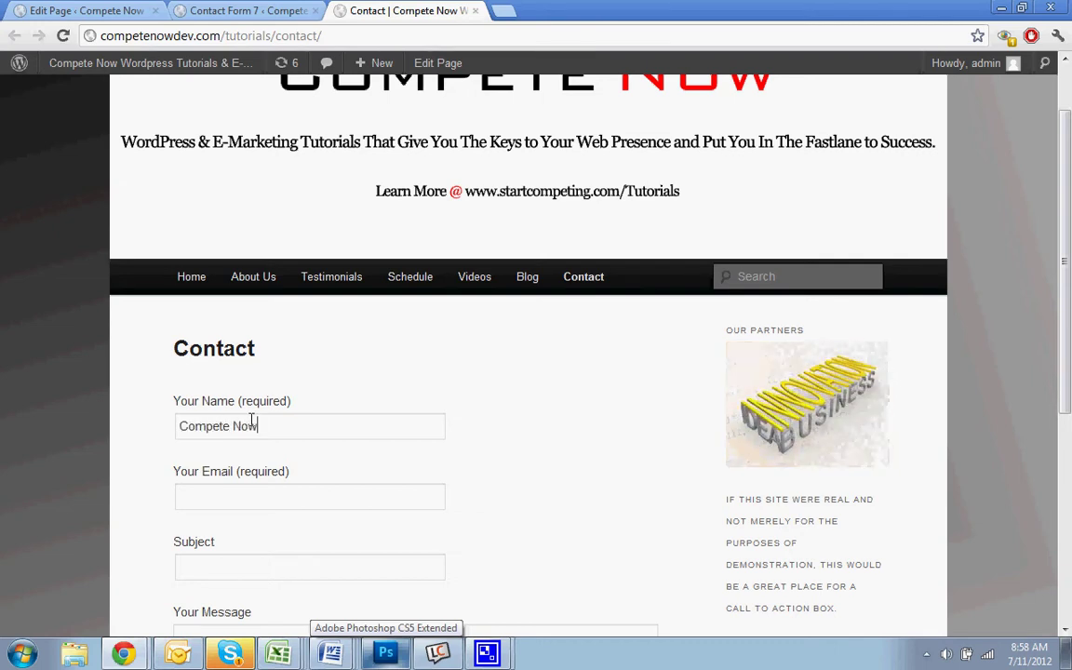
{"action": "key", "text": "Tab"}
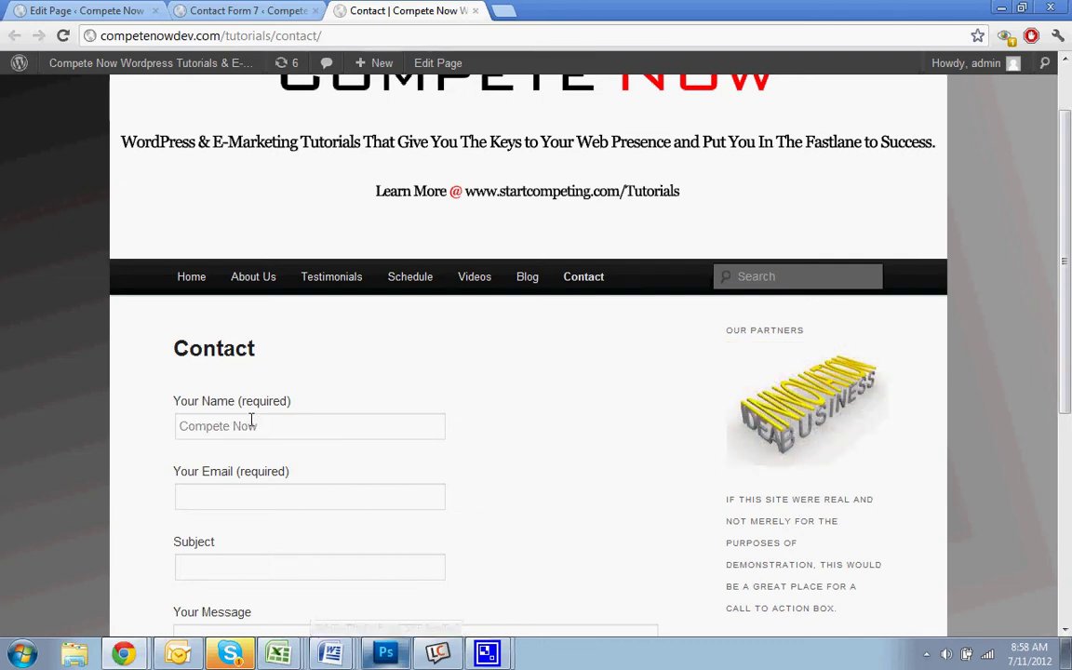
{"action": "type", "text": "d"}
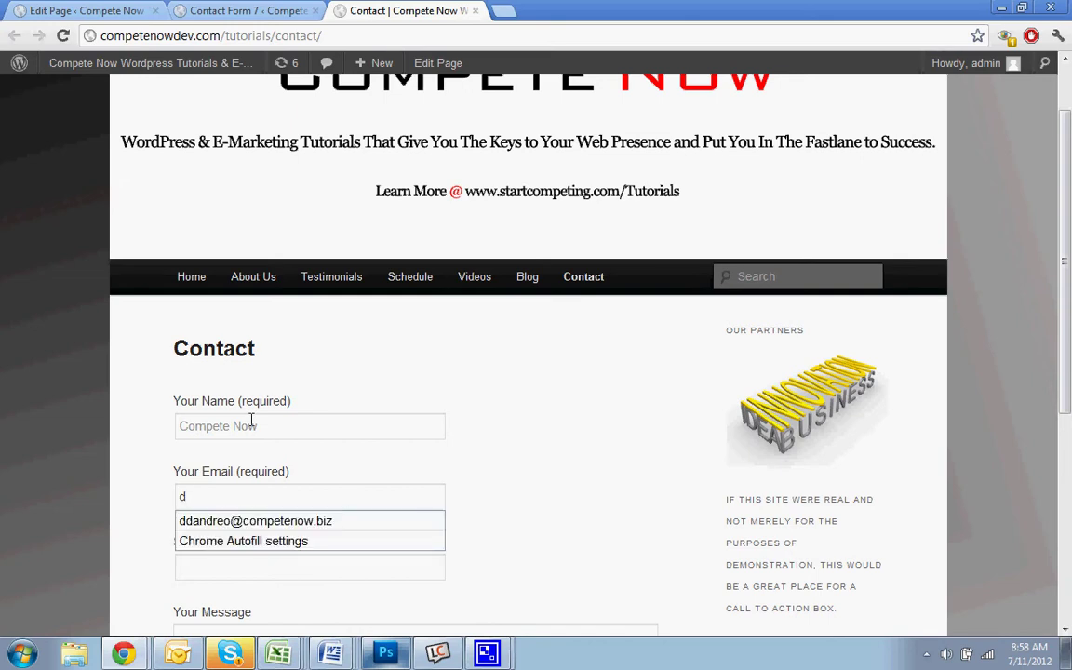
{"action": "key", "text": "BackSpace"}
{"action": "type", "text": "compete@compet"}
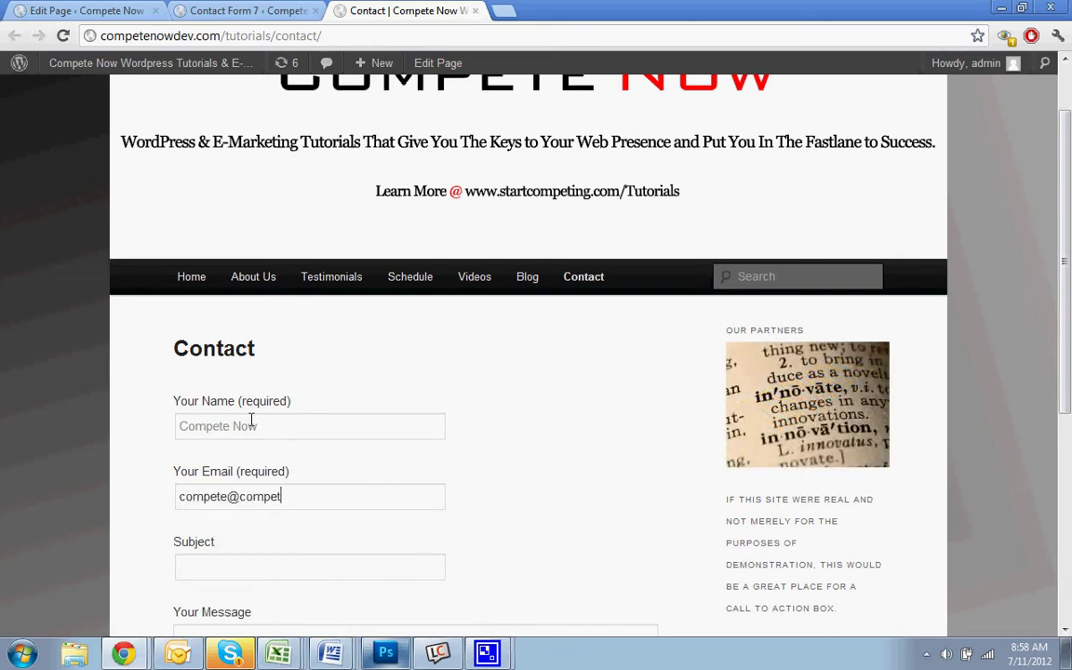
{"action": "type", "text": "e.com"}
{"action": "key", "text": "Tab"}
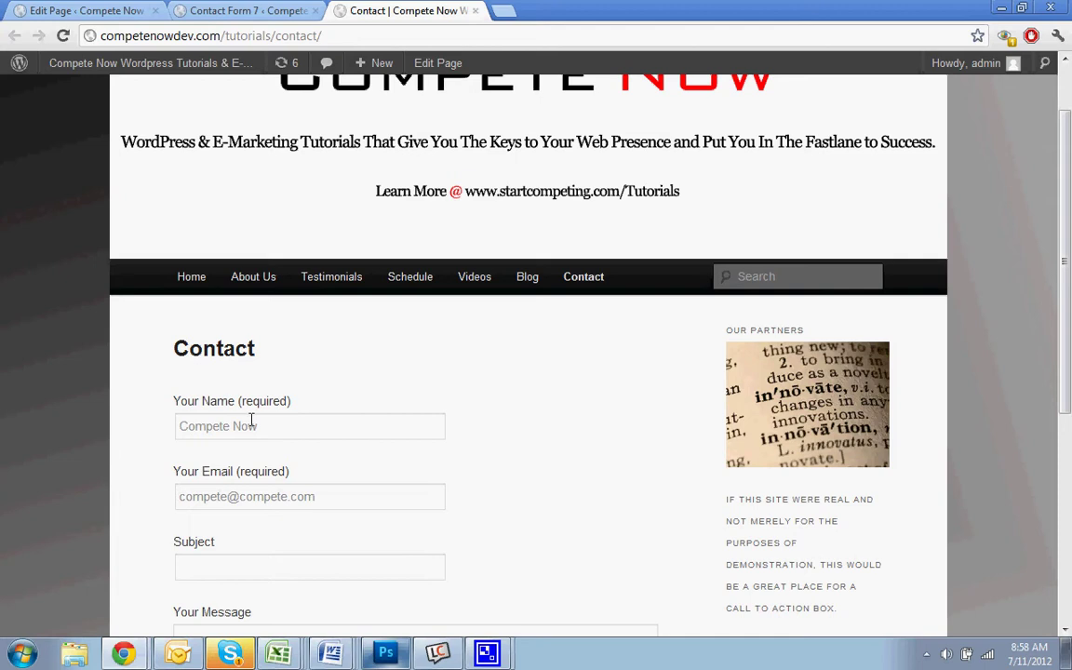
Enter subject 'Test Subject' and message 'This is the message pa', then send the form
{"action": "scroll", "coordinate": [253, 420], "scroll_direction": "down", "scroll_amount": 3}
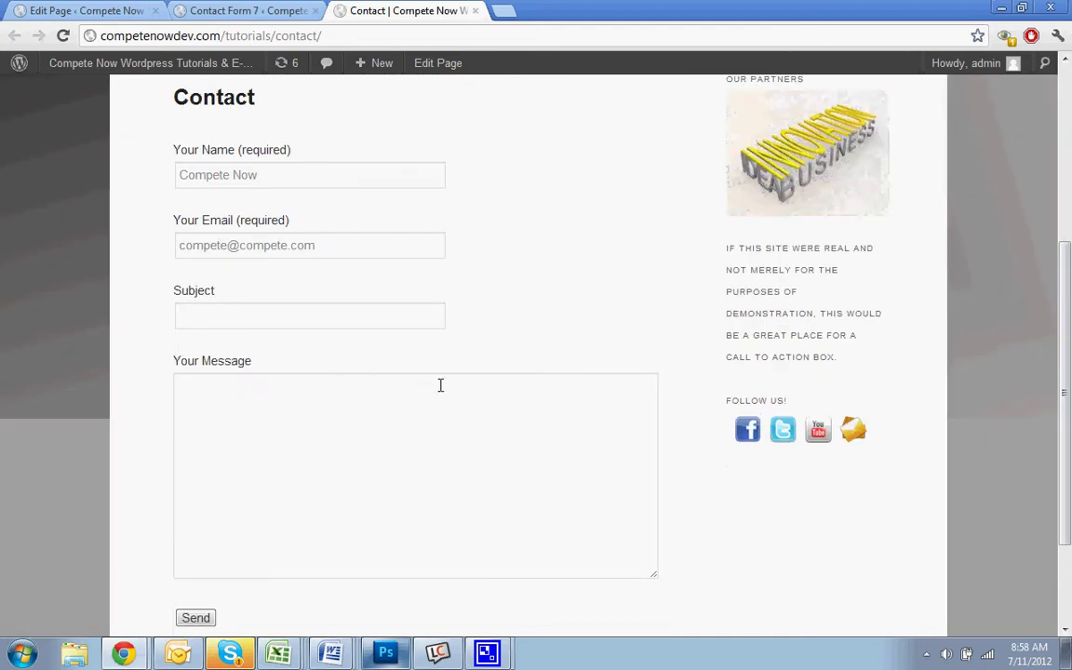
{"action": "type", "text": "Test S"}
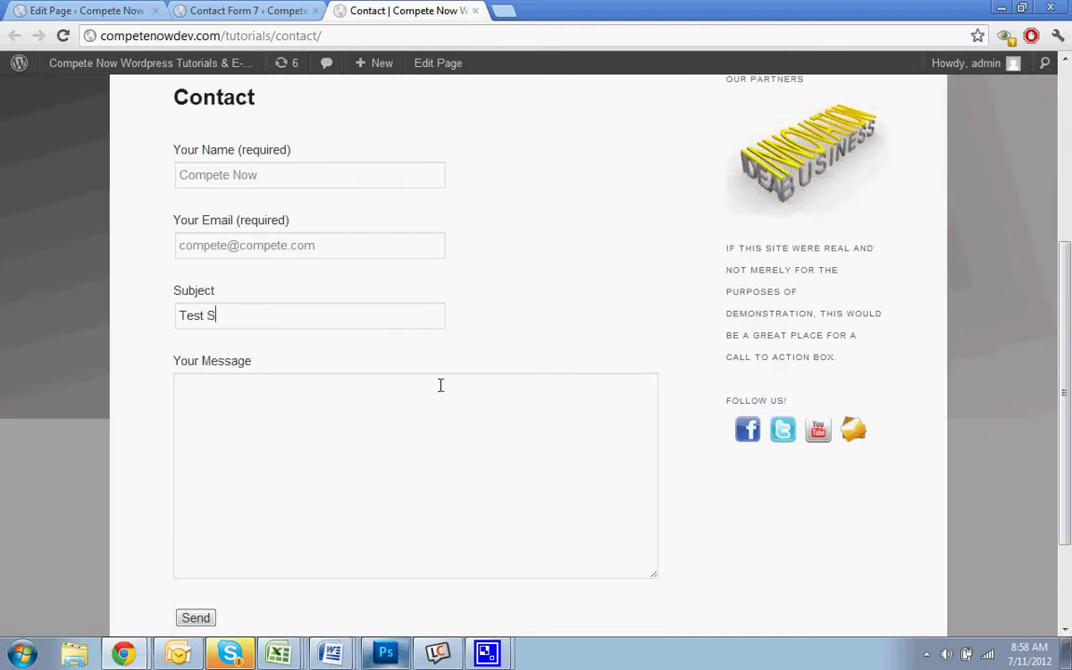
{"action": "type", "text": "ubject"}
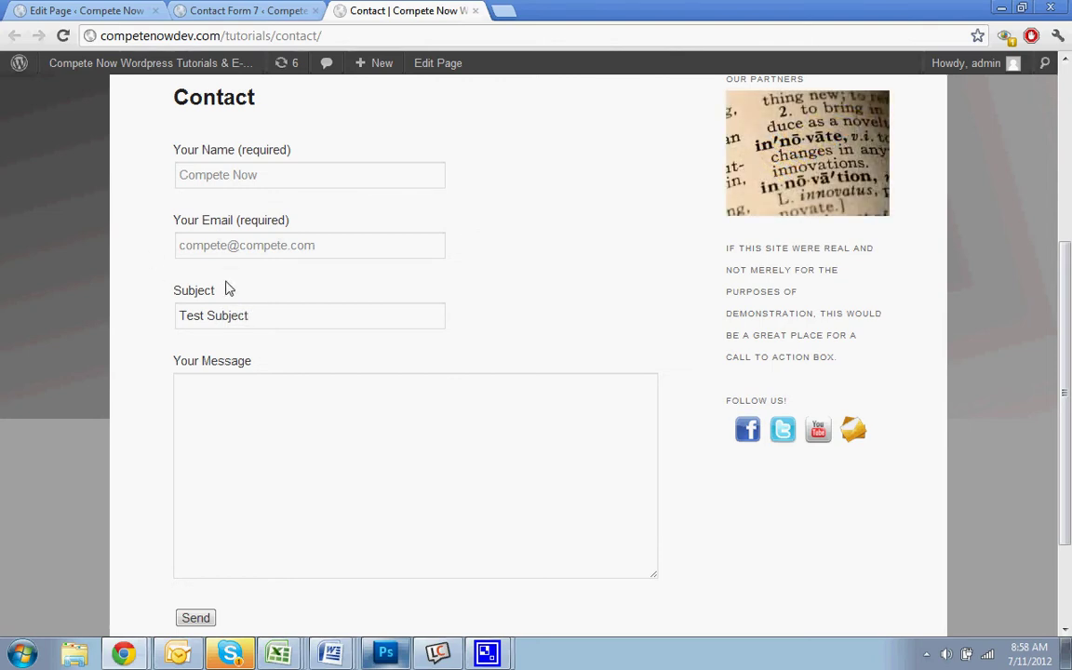
{"action": "left_click_drag", "start_coordinate": [227, 287], "coordinate": [159, 260]}
{"action": "left_click", "coordinate": [371, 379]}
{"action": "type", "text": "This is the me"}
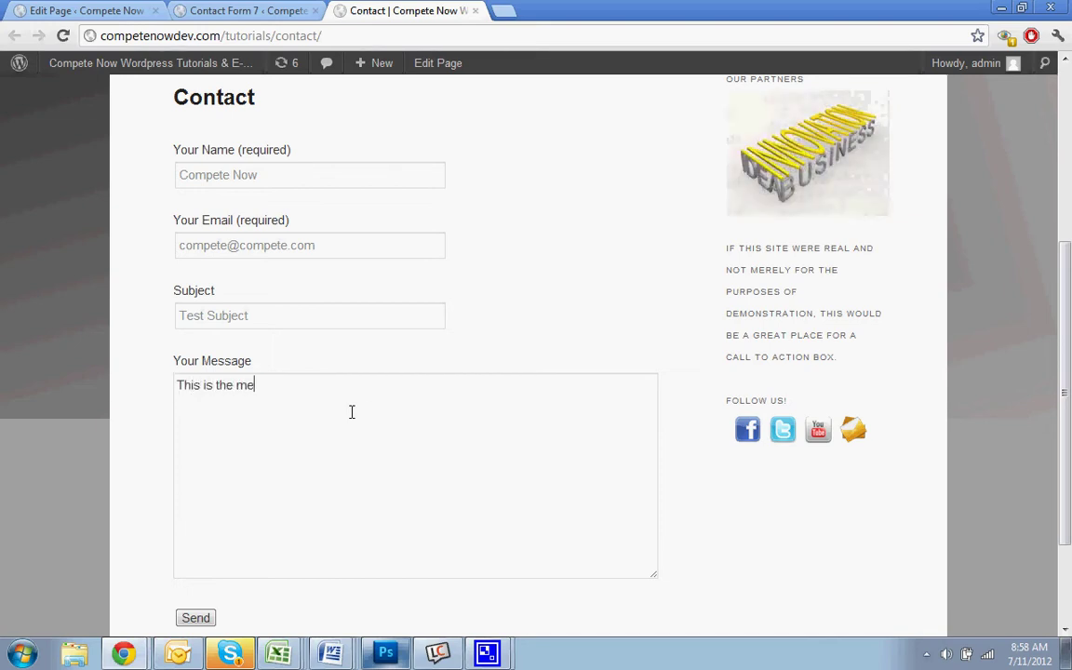
{"action": "type", "text": "ssage part."}
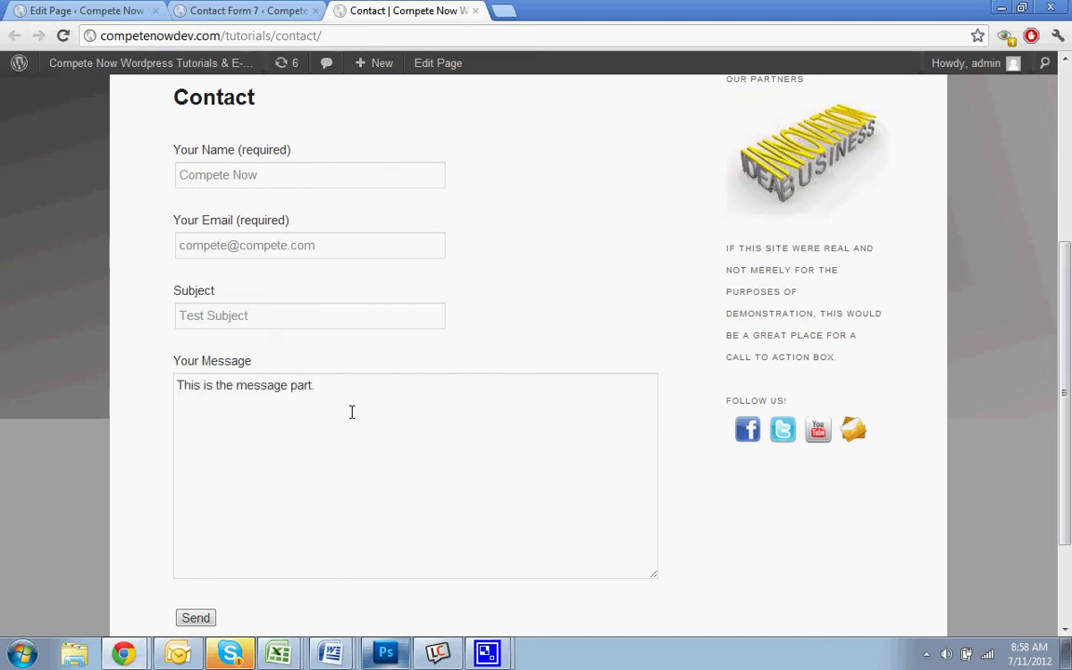
{"action": "left_click", "coordinate": [203, 617]}
{"action": "scroll", "coordinate": [527, 476], "scroll_direction": "down", "scroll_amount": 3}
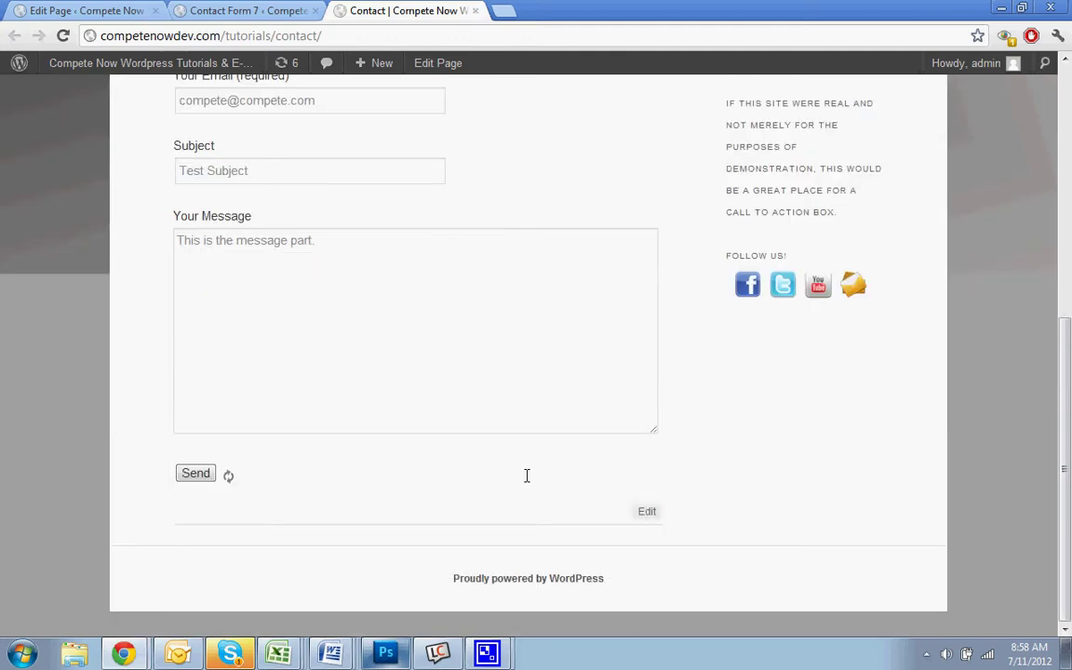
{"action": "left_click", "coordinate": [493, 7]}
Search for Hotmail and sign in to the email account
{"action": "type", "text": "hot"}
{"action": "key", "text": "Return"}
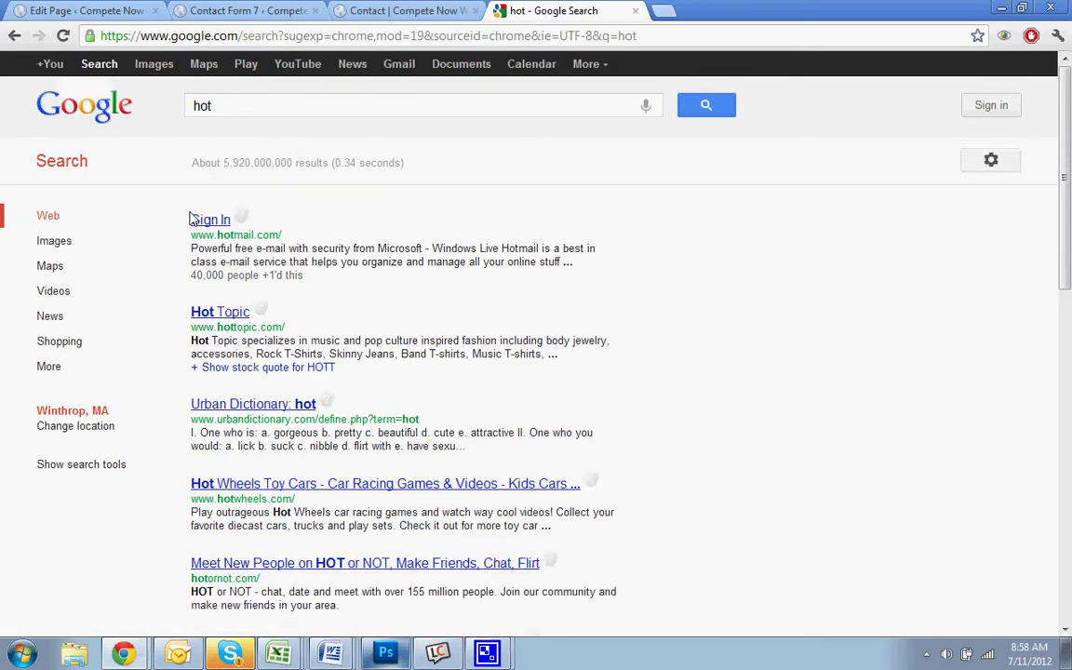
{"action": "left_click", "coordinate": [210, 219]}
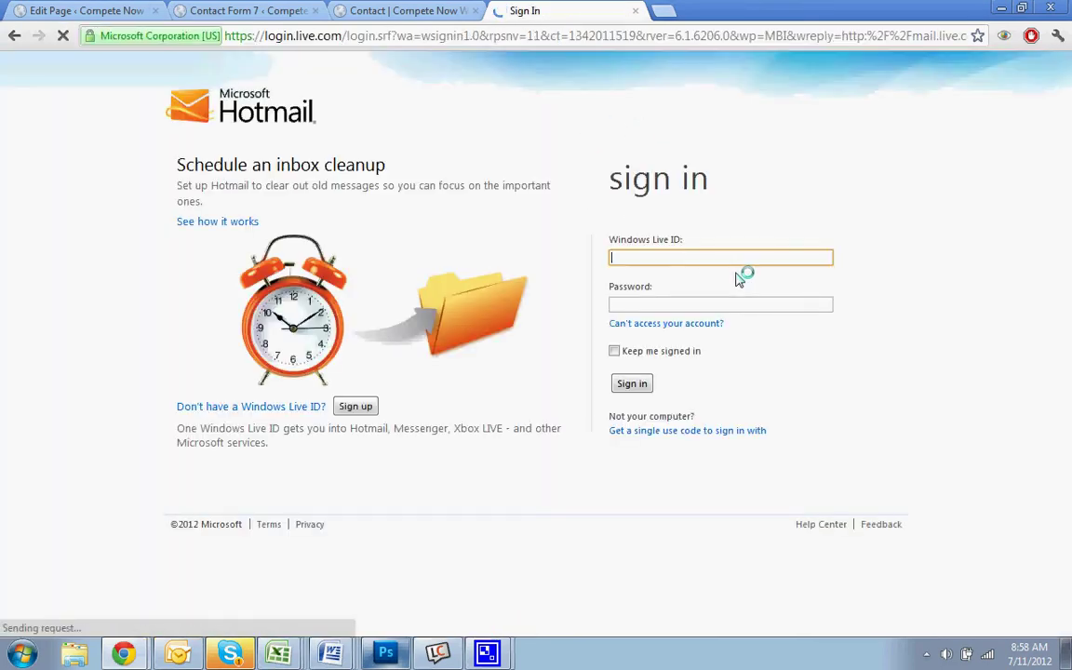
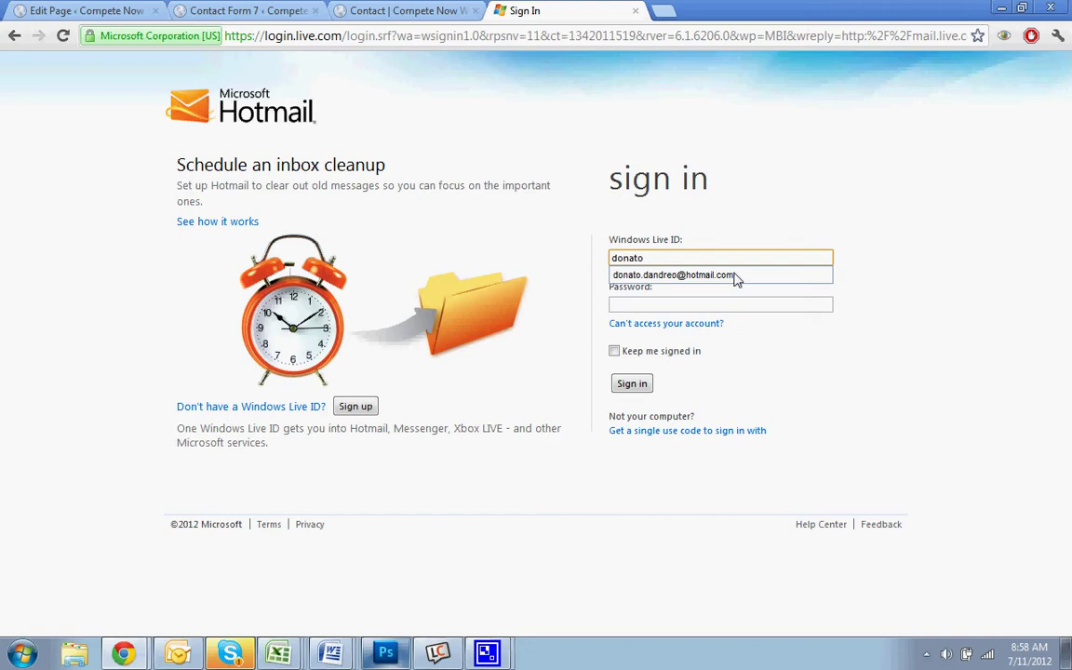
{"action": "left_click", "coordinate": [735, 275]}
{"action": "type", "text": "********"}
{"action": "key", "text": "Return"}
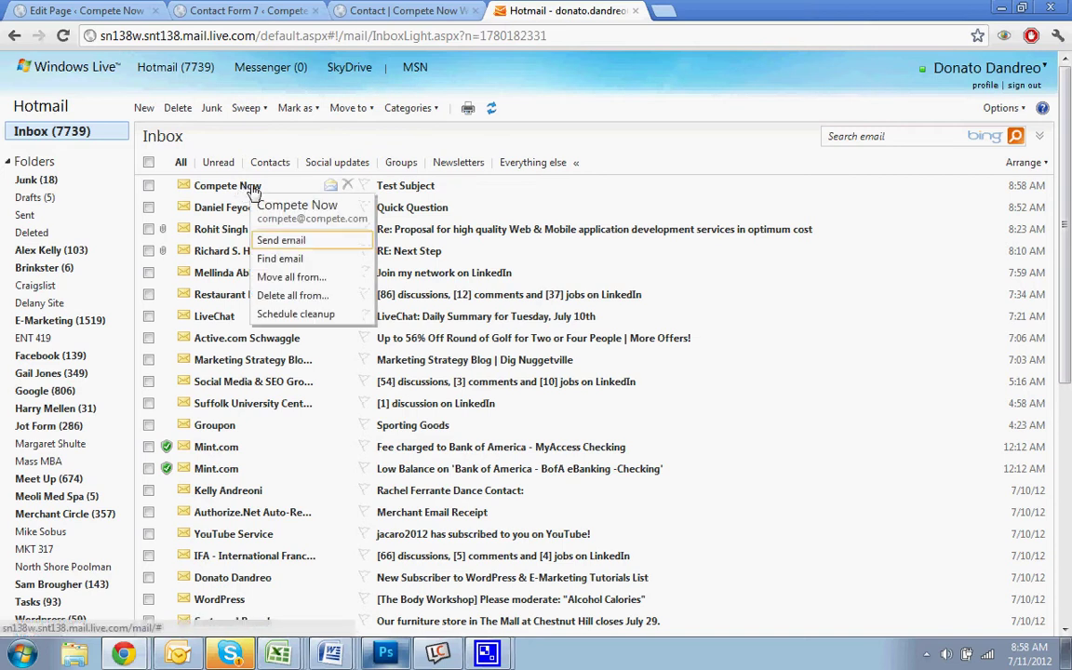
Open the 'Test Subject' email from the form and review its message body
{"action": "left_click", "coordinate": [410, 190]}
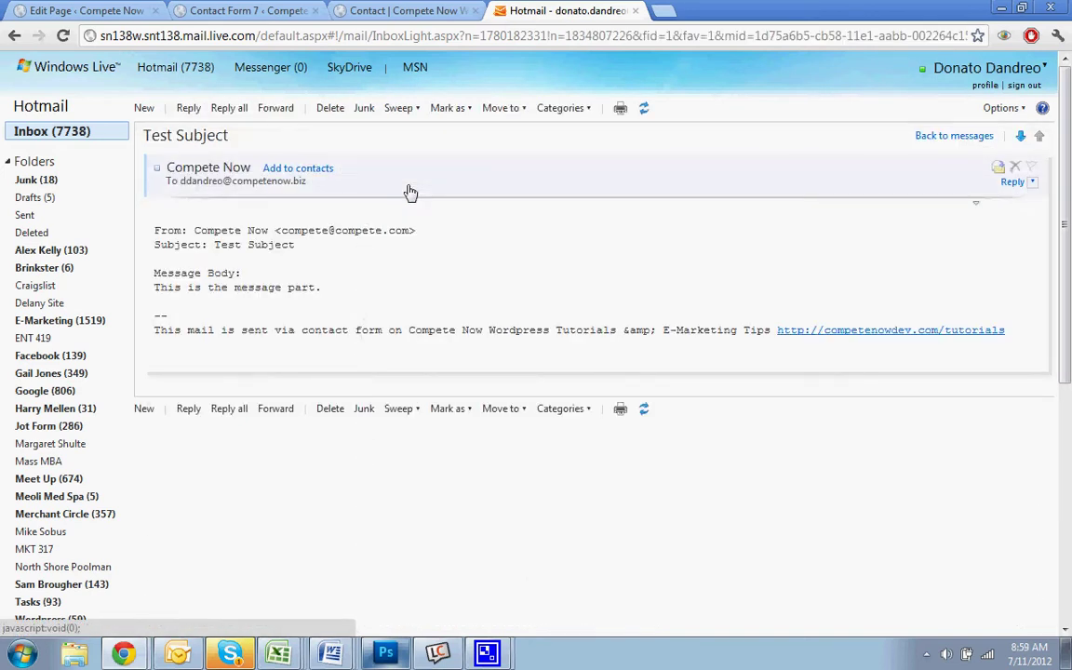
{"action": "left_click_drag", "start_coordinate": [193, 231], "coordinate": [198, 274]}
{"action": "left_click", "coordinate": [214, 244]}
{"action": "left_click", "coordinate": [198, 274]}
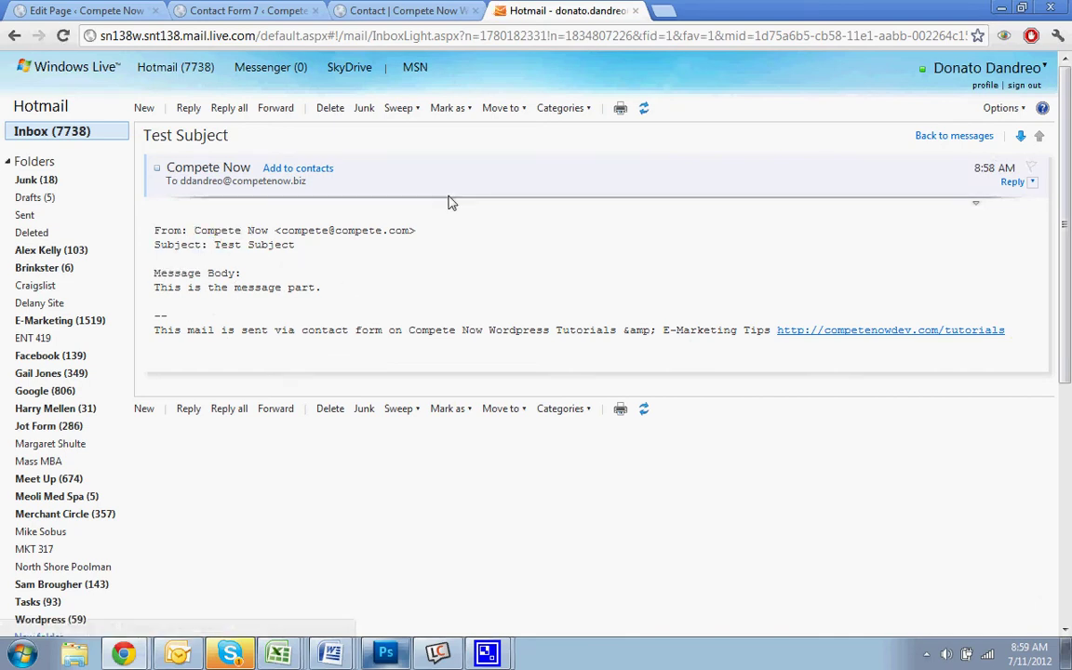
{"action": "left_click", "coordinate": [410, 12]}
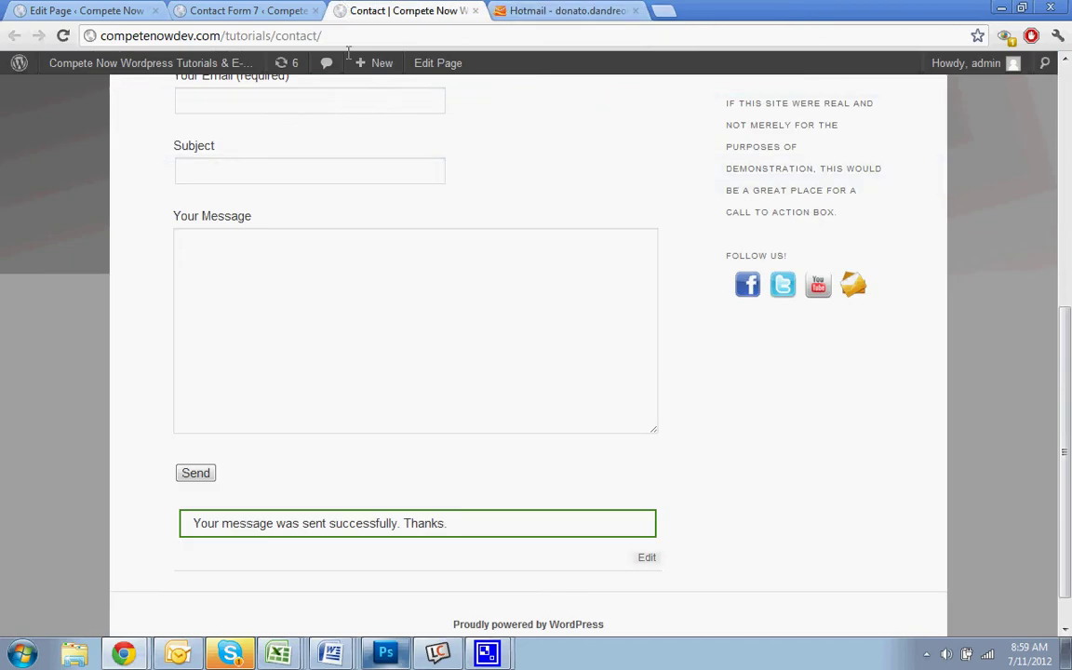
Add a Name line below Subject and paste the [your-name] tag after it
{"action": "left_click", "coordinate": [284, 12]}
{"action": "scroll", "coordinate": [705, 400], "scroll_direction": "down", "scroll_amount": 3}
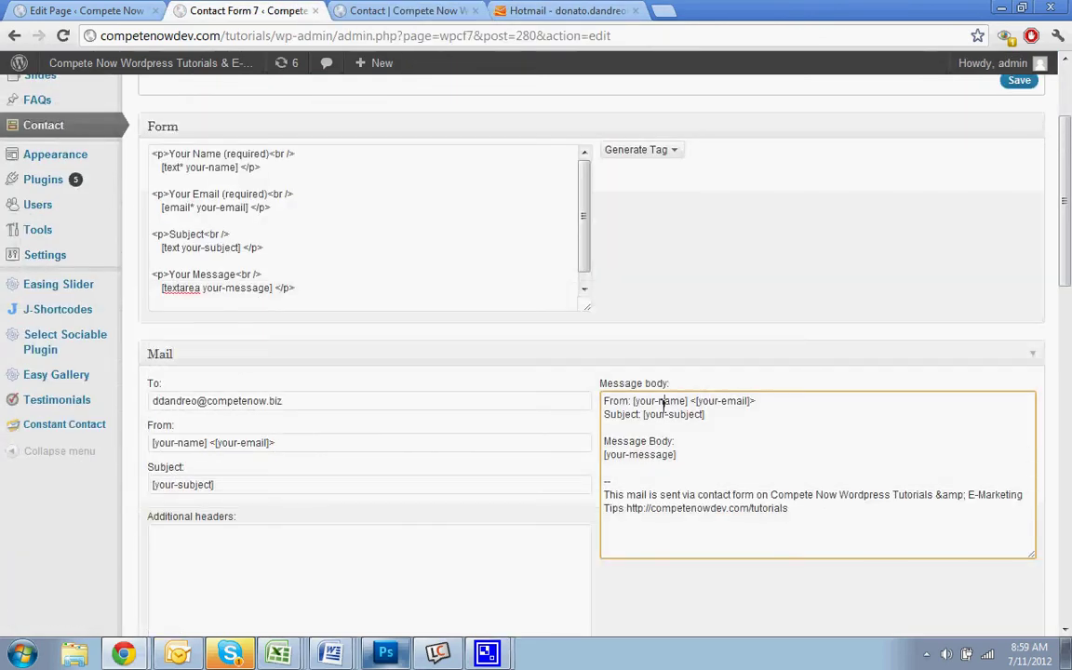
{"action": "left_click", "coordinate": [728, 414]}
{"action": "key", "text": "Return"}
{"action": "key", "text": "Return"}
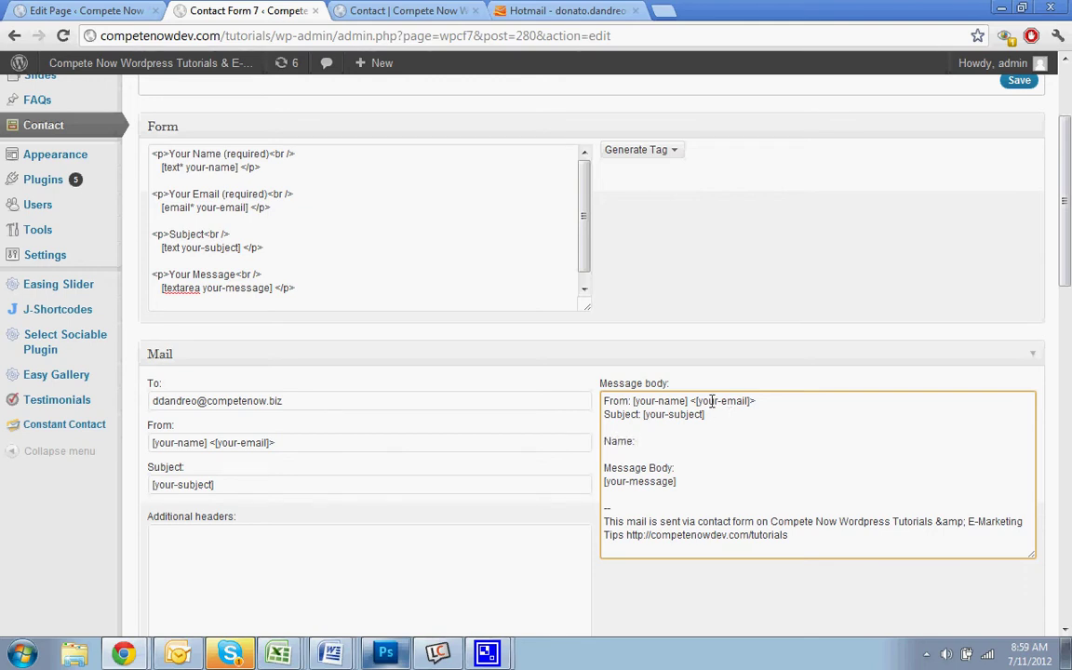
{"action": "left_click_drag", "start_coordinate": [689, 401], "coordinate": [632, 398]}
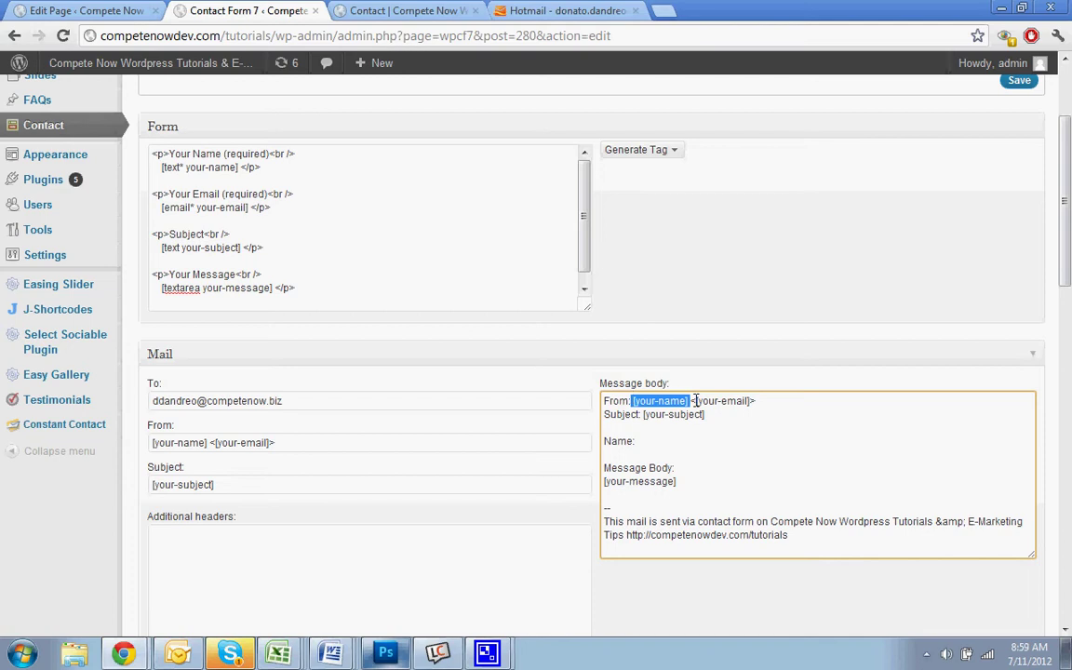
{"action": "key", "text": "ctrl+c"}
{"action": "left_click", "coordinate": [675, 440]}
{"action": "key", "text": "ctrl+v"}
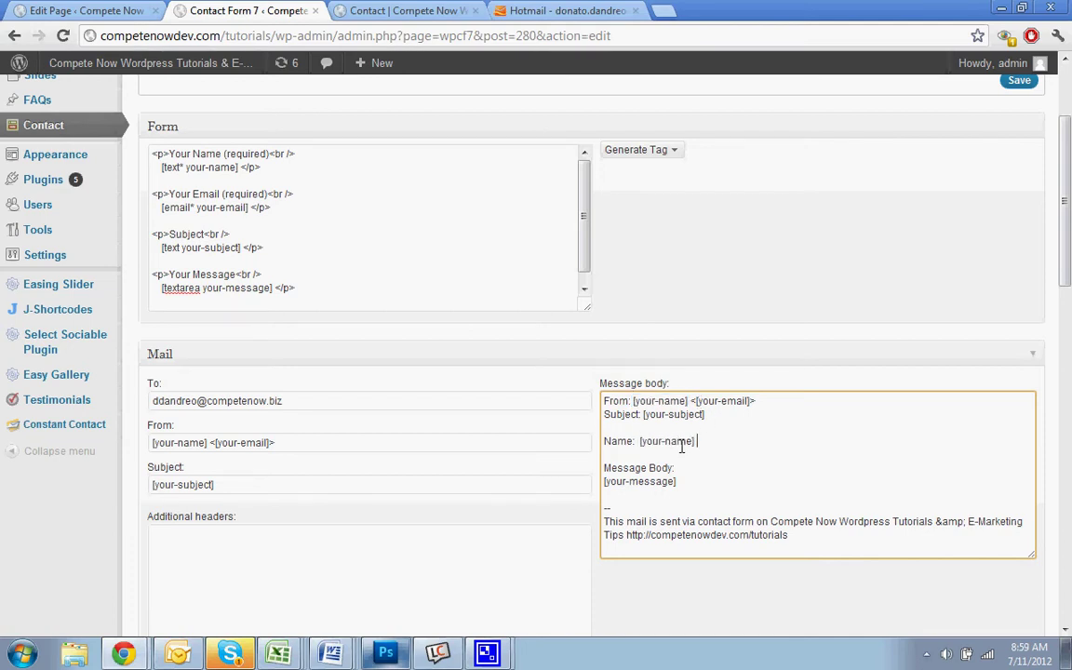
Add an Email line with the [your-email] tag copied from the From line
{"action": "key", "text": "Return"}
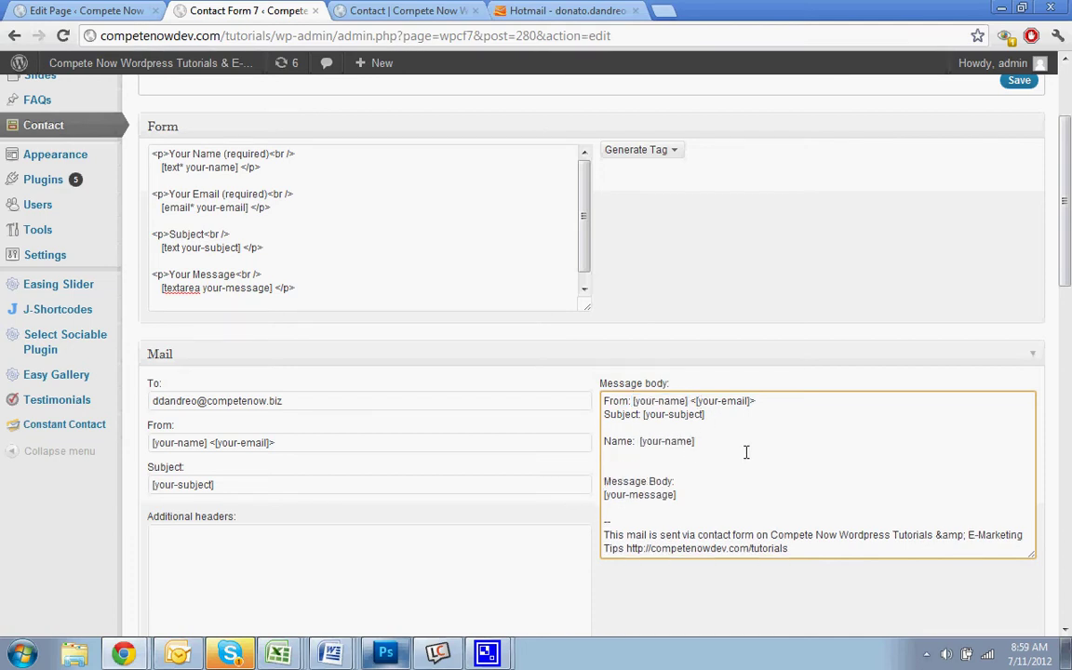
{"action": "type", "text": "Email"}
{"action": "left_click_drag", "start_coordinate": [746, 400], "coordinate": [696, 398]}
{"action": "left_click", "coordinate": [651, 442]}
{"action": "key", "text": "ctrl+v"}
{"action": "key", "text": "Up"}
{"action": "key", "text": "Up"}
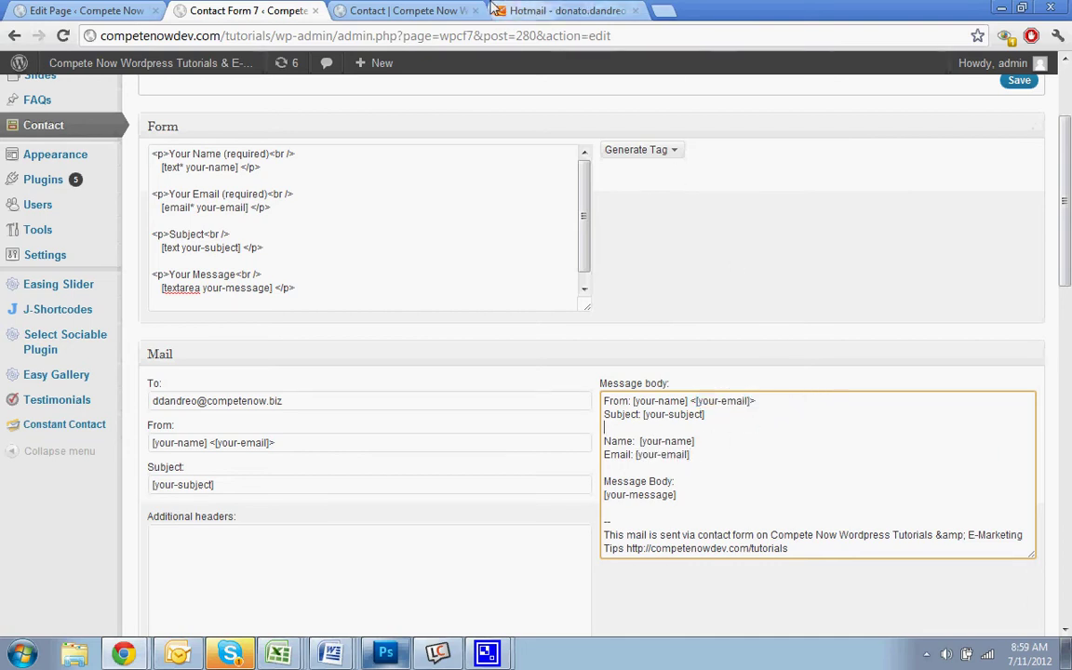
Compare the message body against the received email's From and Subject lines
{"action": "left_click", "coordinate": [521, 11]}
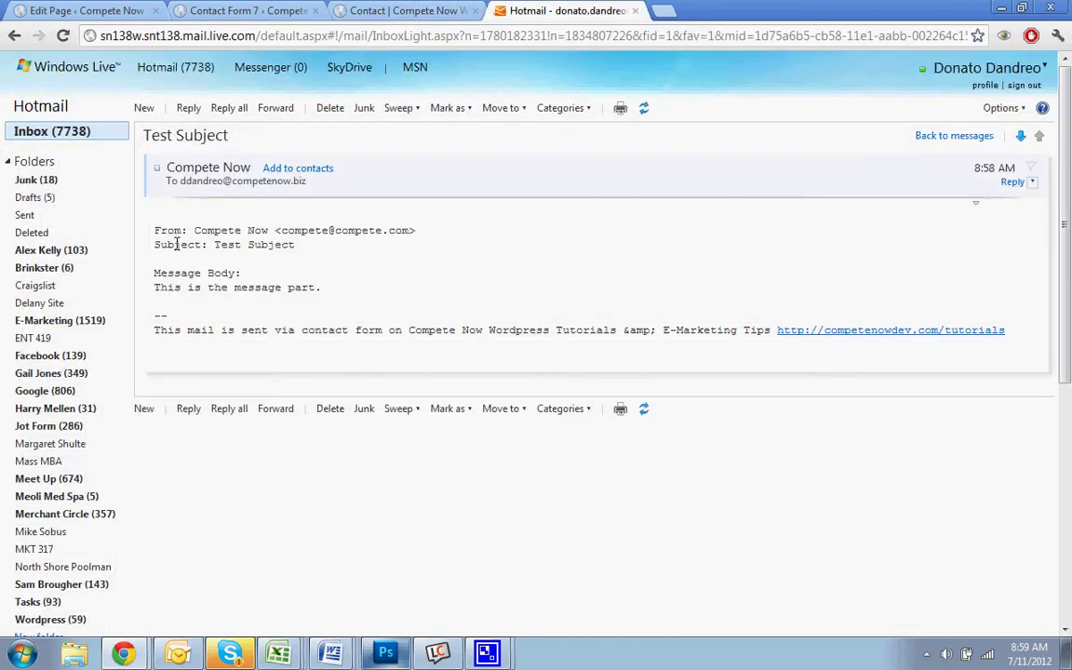
{"action": "left_click_drag", "start_coordinate": [144, 230], "coordinate": [206, 244]}
{"action": "left_click", "coordinate": [409, 11]}
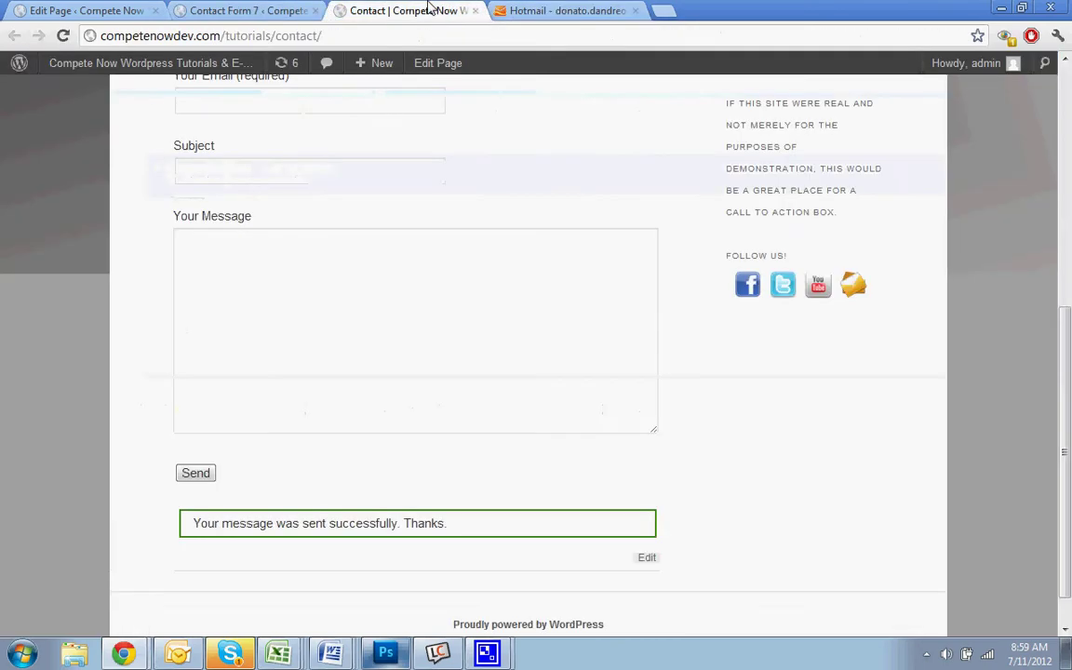
{"action": "scroll", "coordinate": [409, 270], "scroll_direction": "up", "scroll_amount": 5}
{"action": "left_click", "coordinate": [293, 9]}
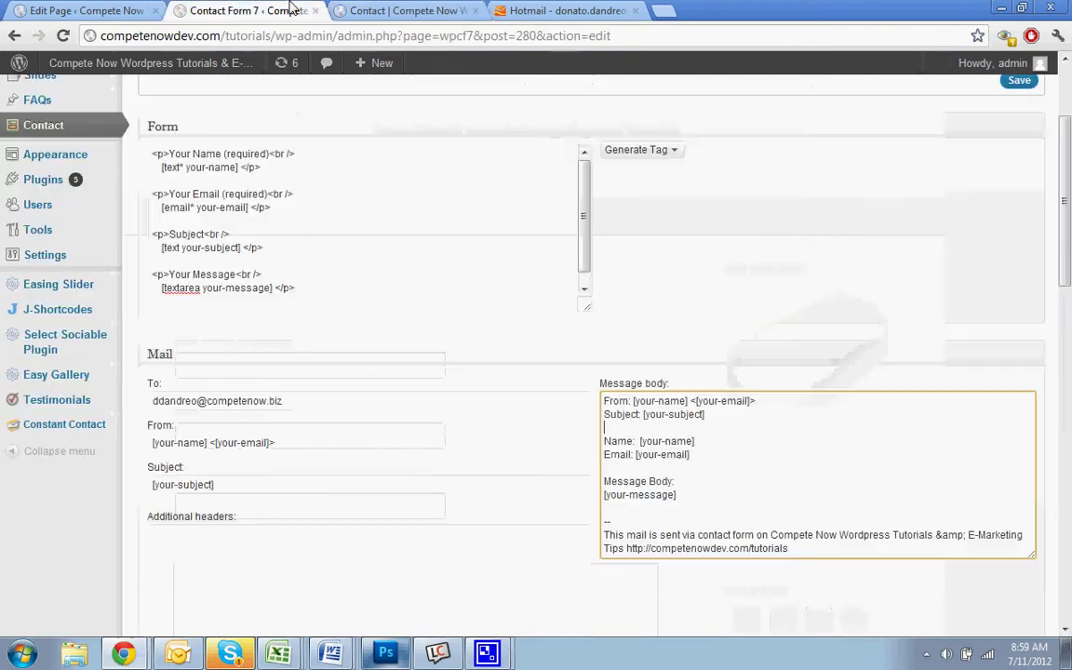
{"action": "scroll", "coordinate": [809, 514], "scroll_direction": "down", "scroll_amount": 1}
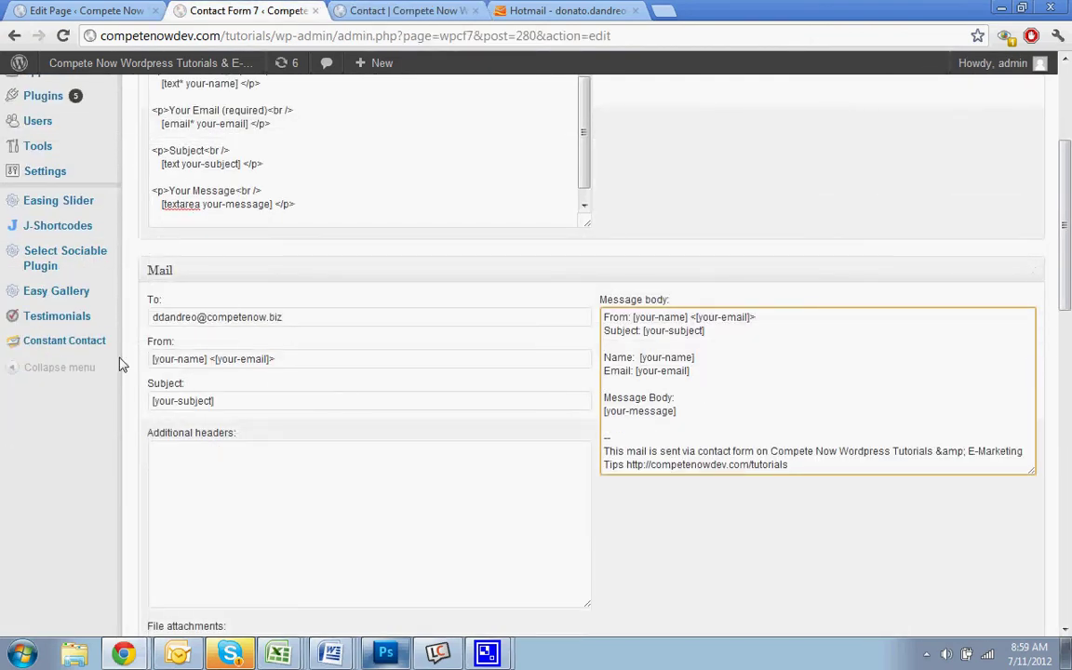
Replace the mail Subject [your-subject] with 'Website Inquiry'
{"action": "triple_click", "coordinate": [151, 388]}
{"action": "triple_click", "coordinate": [205, 398]}
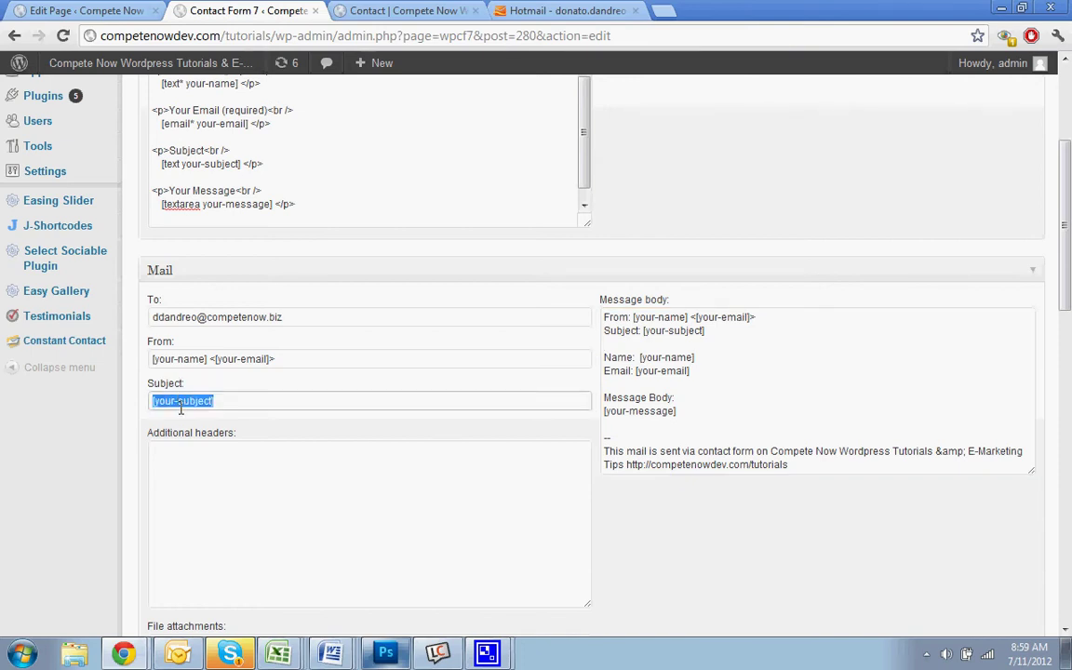
{"action": "left_click", "coordinate": [227, 399]}
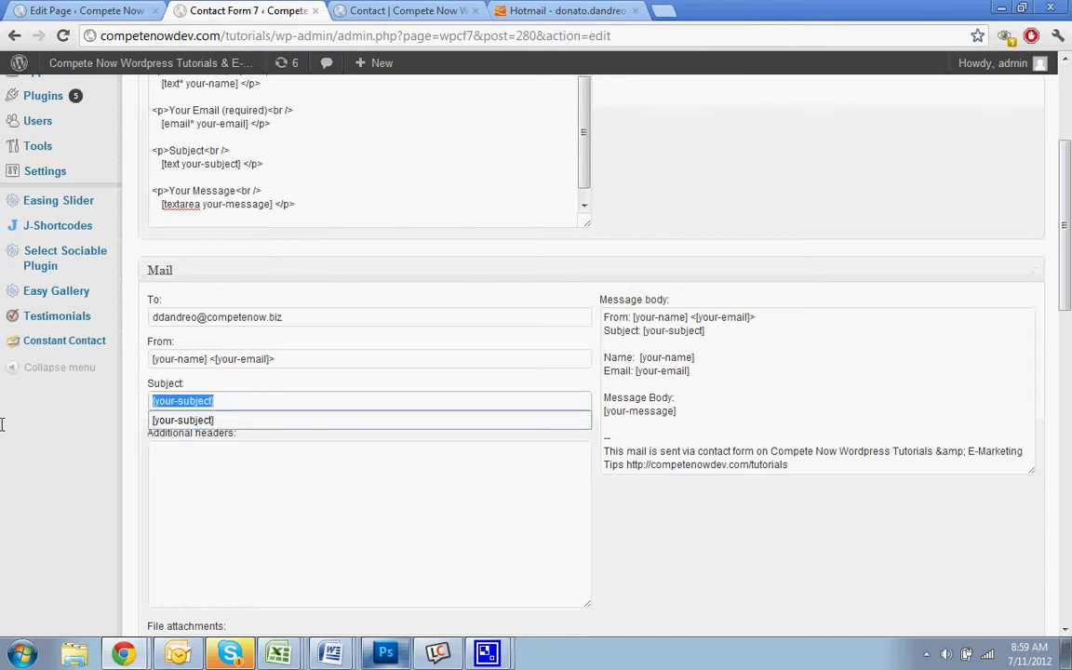
{"action": "type", "text": "Websi"}
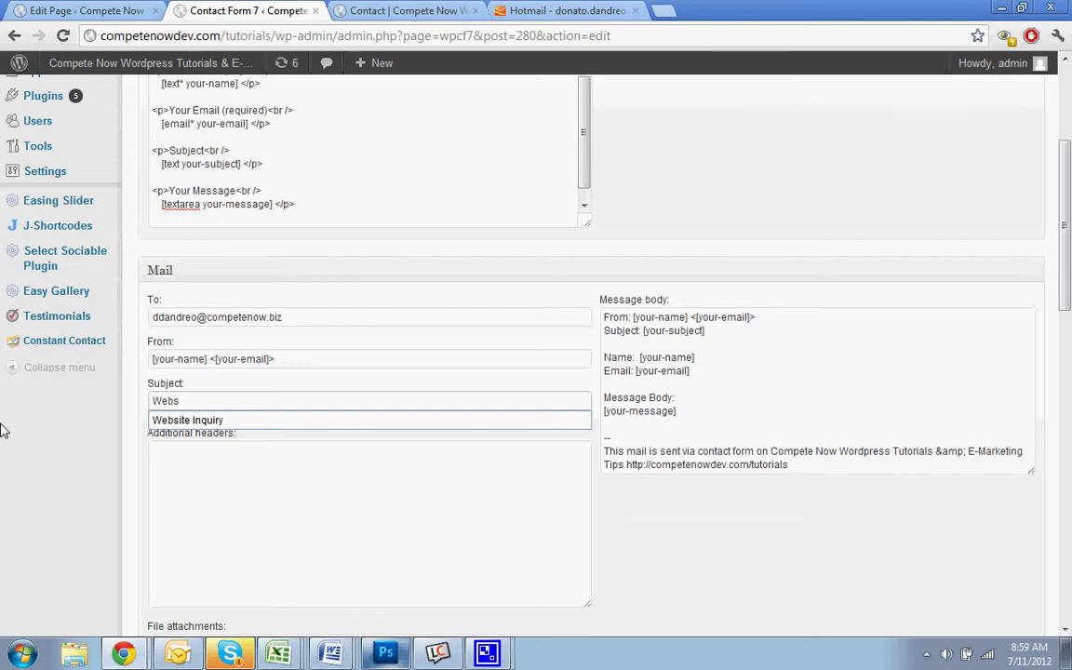
{"action": "left_click", "coordinate": [221, 423]}
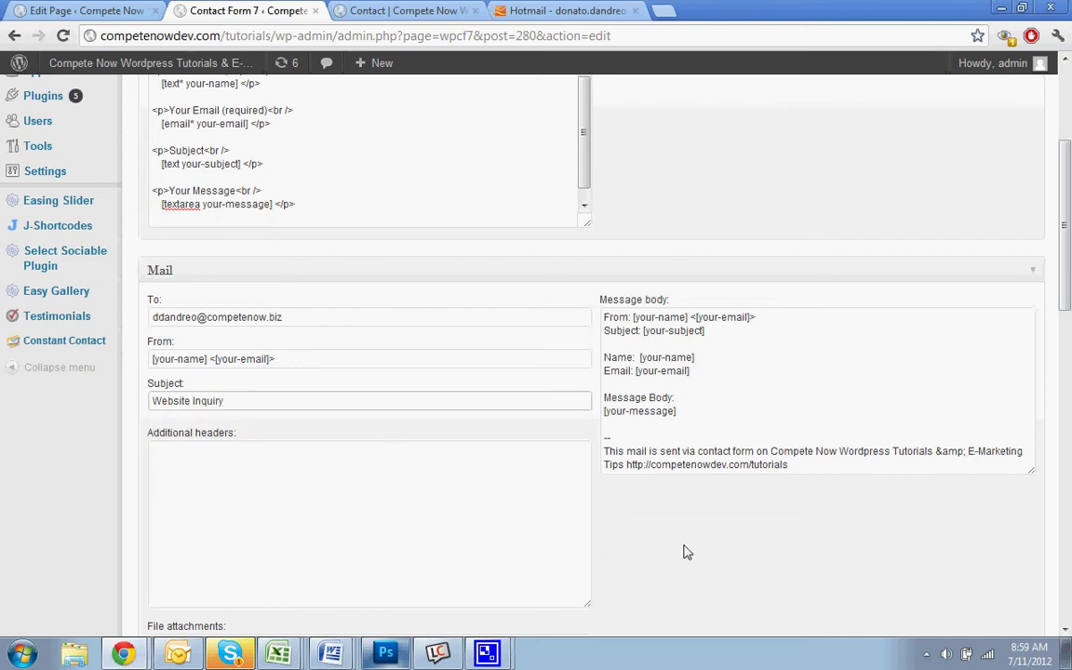
Delete the From and Subject lines, leaving one blank line above Name
{"action": "scroll", "coordinate": [689, 539], "scroll_direction": "up", "scroll_amount": 2}
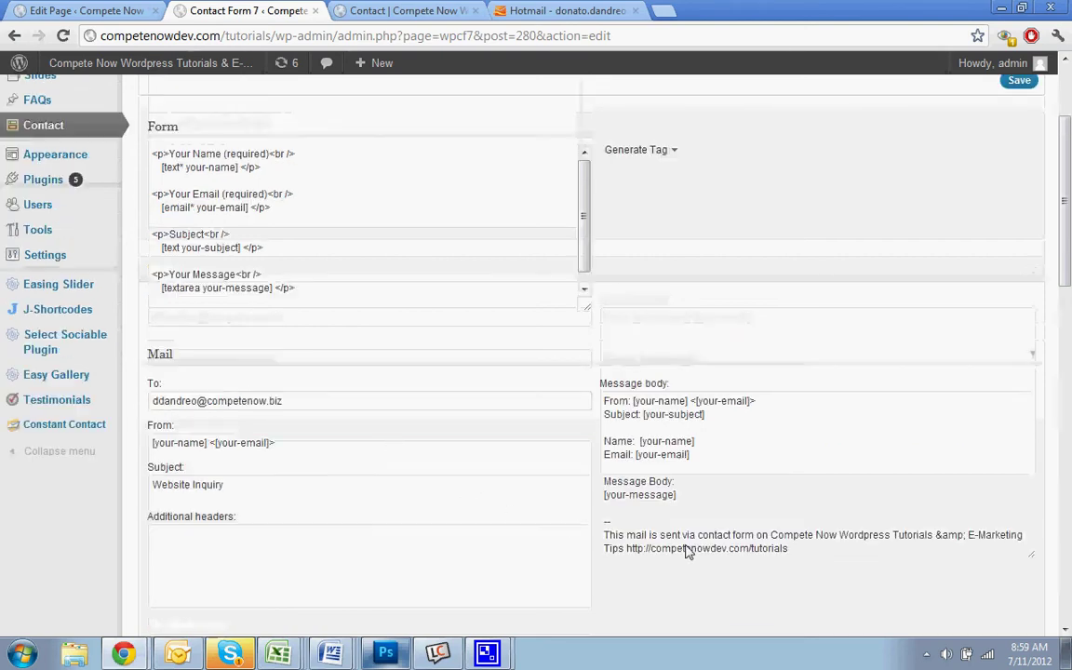
{"action": "left_click", "coordinate": [204, 233]}
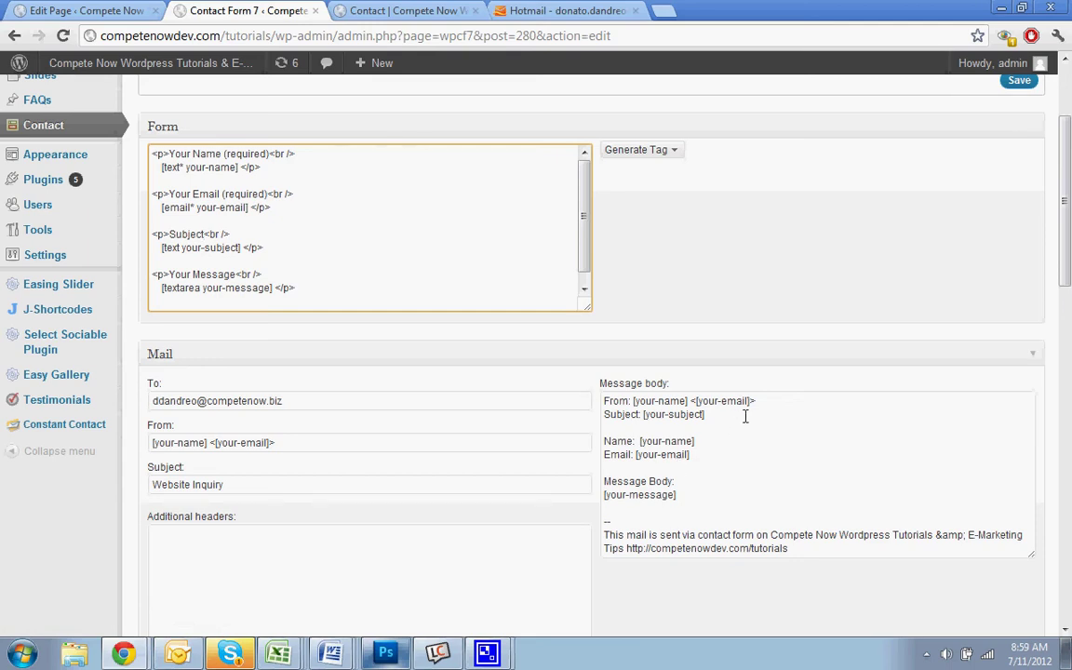
{"action": "left_click_drag", "start_coordinate": [744, 416], "coordinate": [592, 397]}
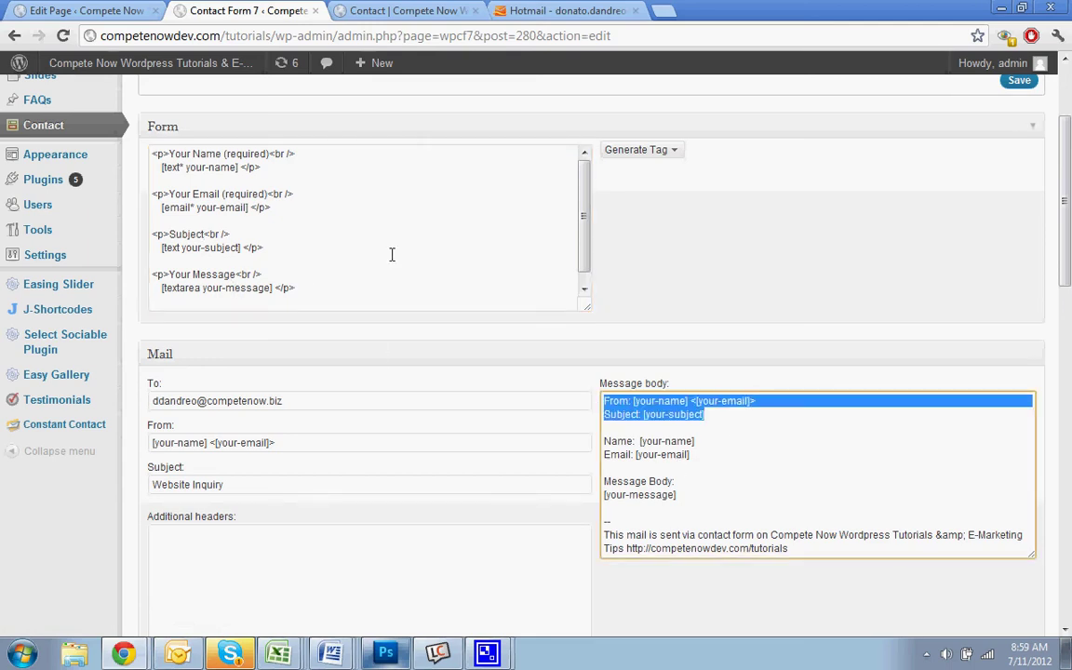
{"action": "left_click", "coordinate": [710, 455]}
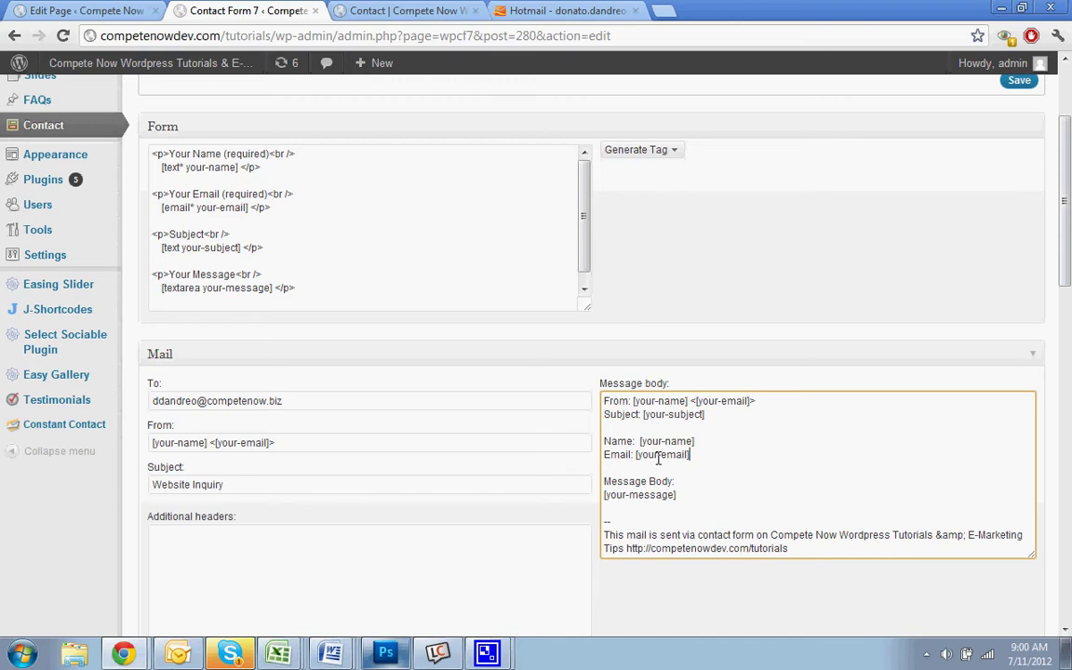
{"action": "left_click", "coordinate": [641, 431]}
{"action": "left_click_drag", "start_coordinate": [730, 415], "coordinate": [441, 380]}
{"action": "key", "text": "Delete"}
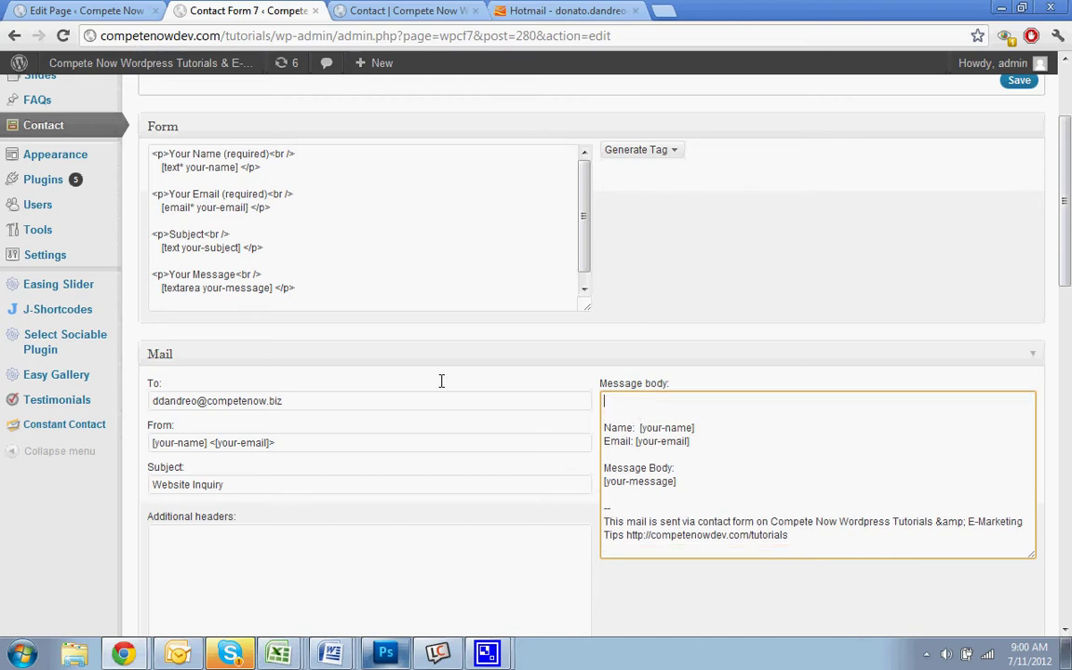
{"action": "key", "text": "BackSpace"}
{"action": "key", "text": "BackSpace"}
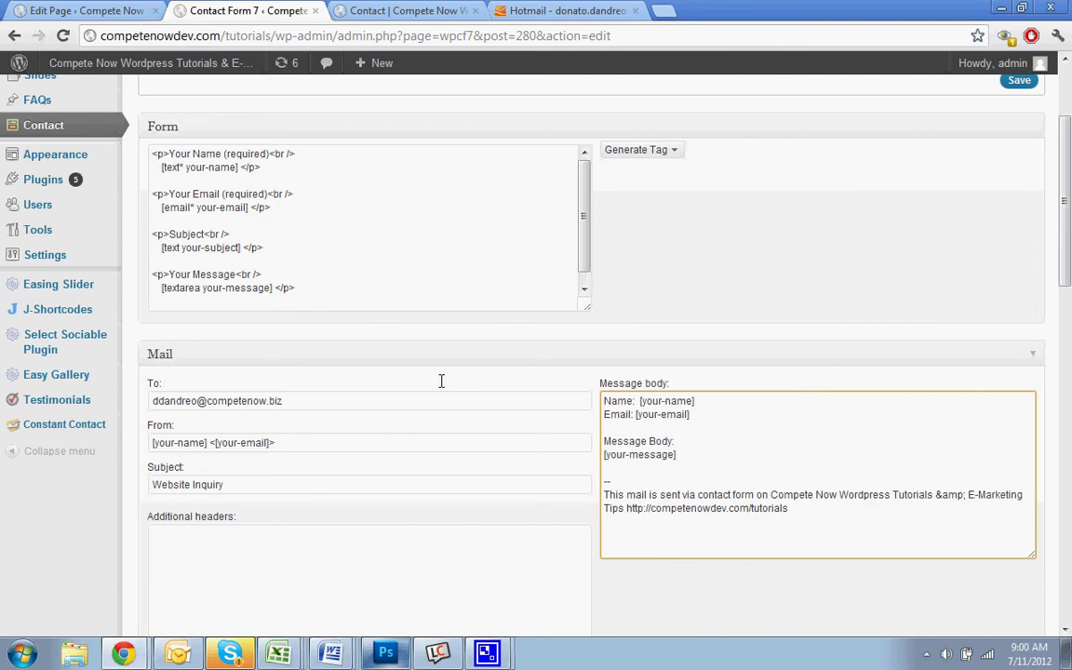
{"action": "key", "text": "Return"}
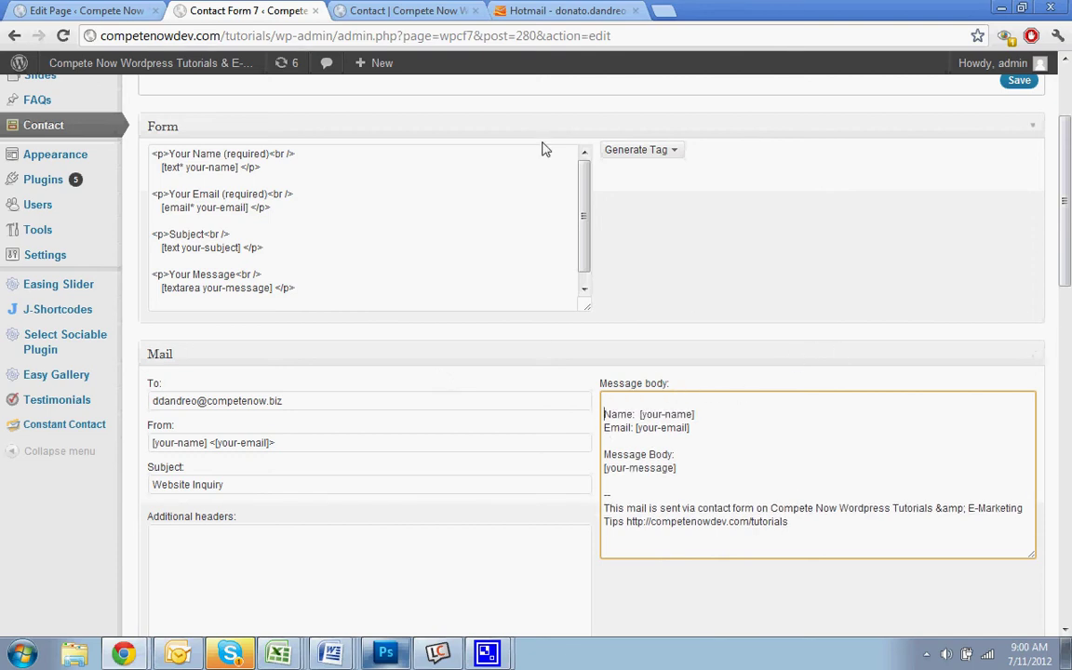
{"action": "left_click", "coordinate": [218, 227]}
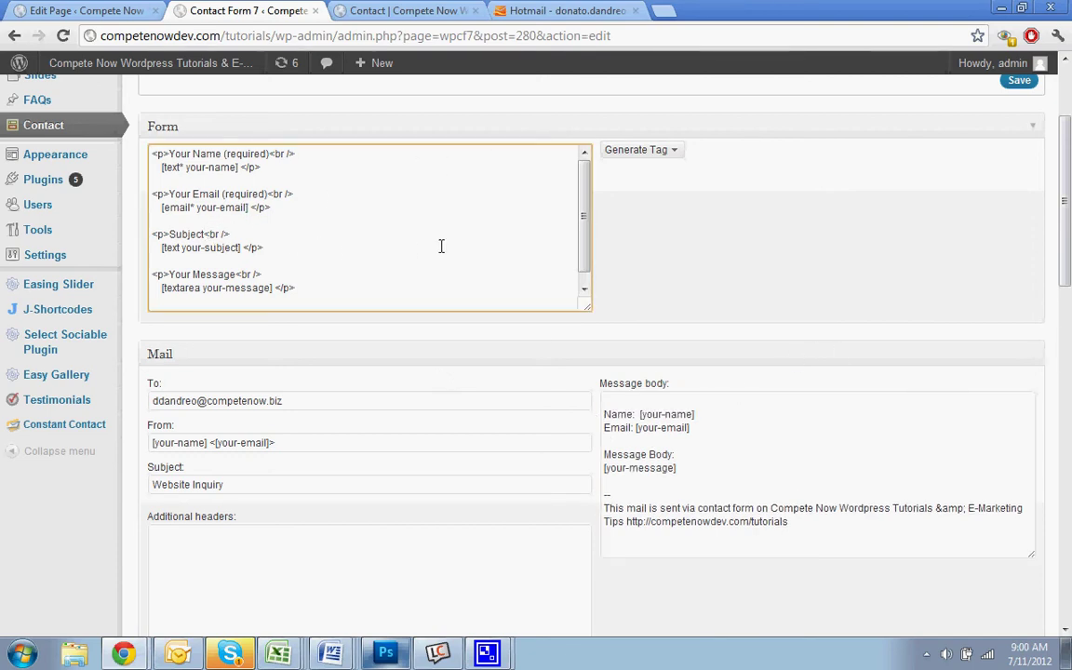
Show the Generate Tag dropdown of tag types beside the Form textarea
{"action": "left_click", "coordinate": [679, 150]}
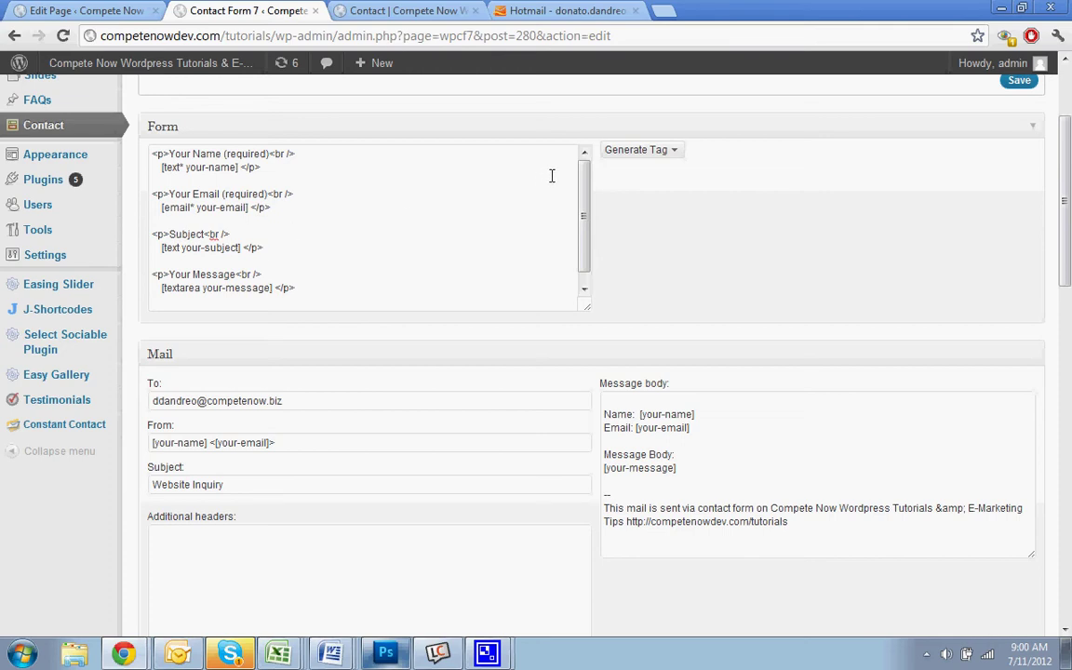
{"action": "left_click", "coordinate": [670, 151]}
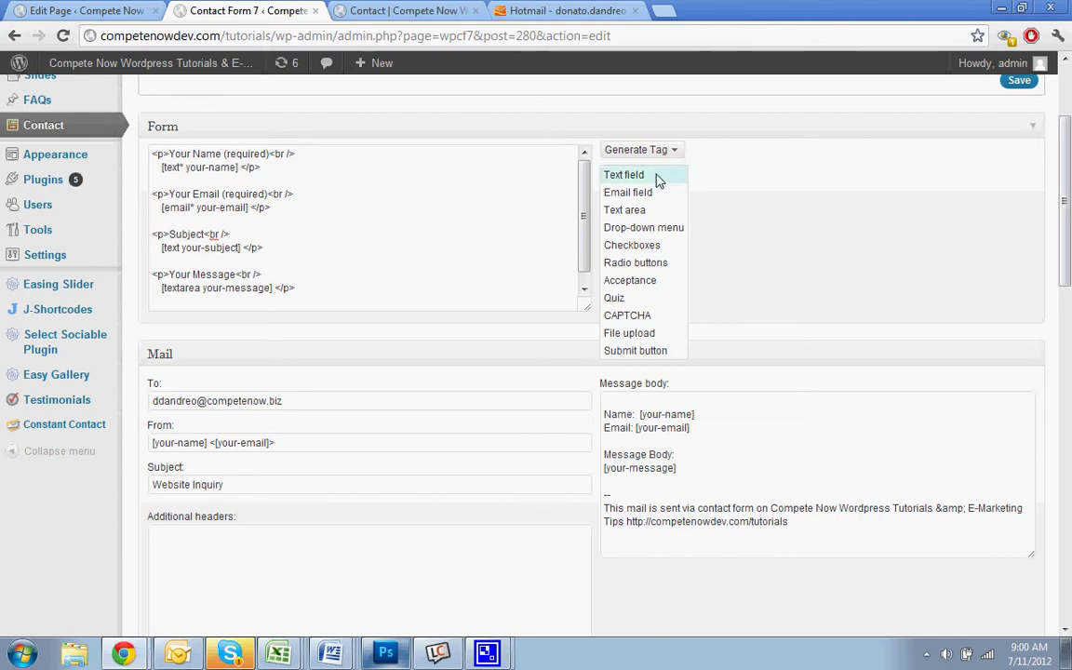
Generate a required Text field tag, [text* text-341], and copy its code
{"action": "left_click", "coordinate": [657, 179]}
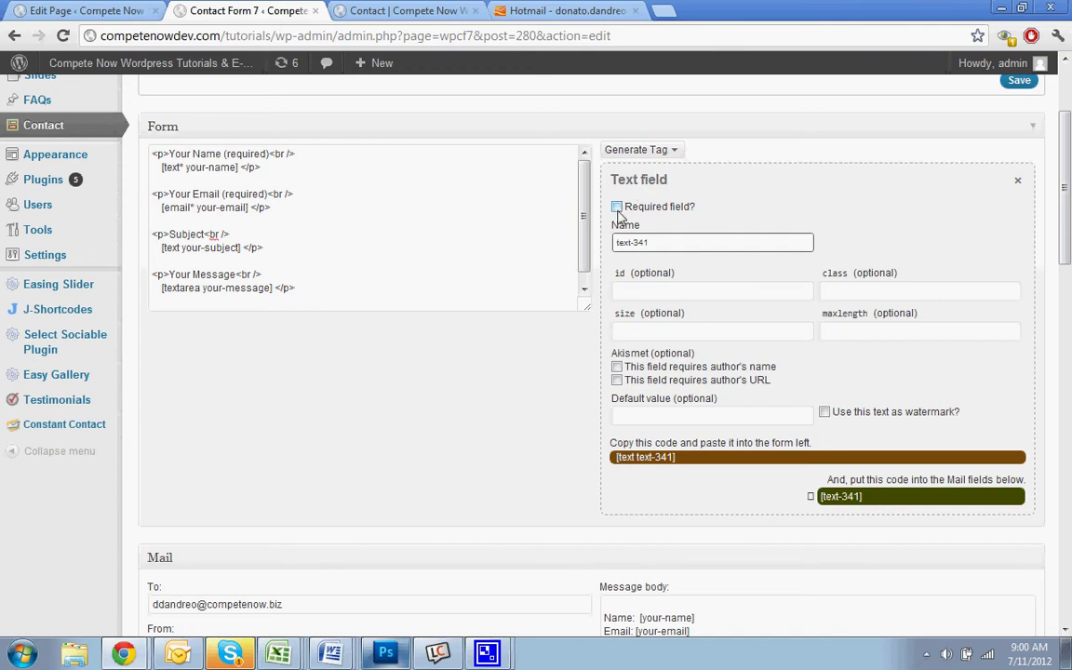
{"action": "left_click", "coordinate": [617, 208]}
{"action": "scroll", "coordinate": [724, 365], "scroll_direction": "down", "scroll_amount": 2}
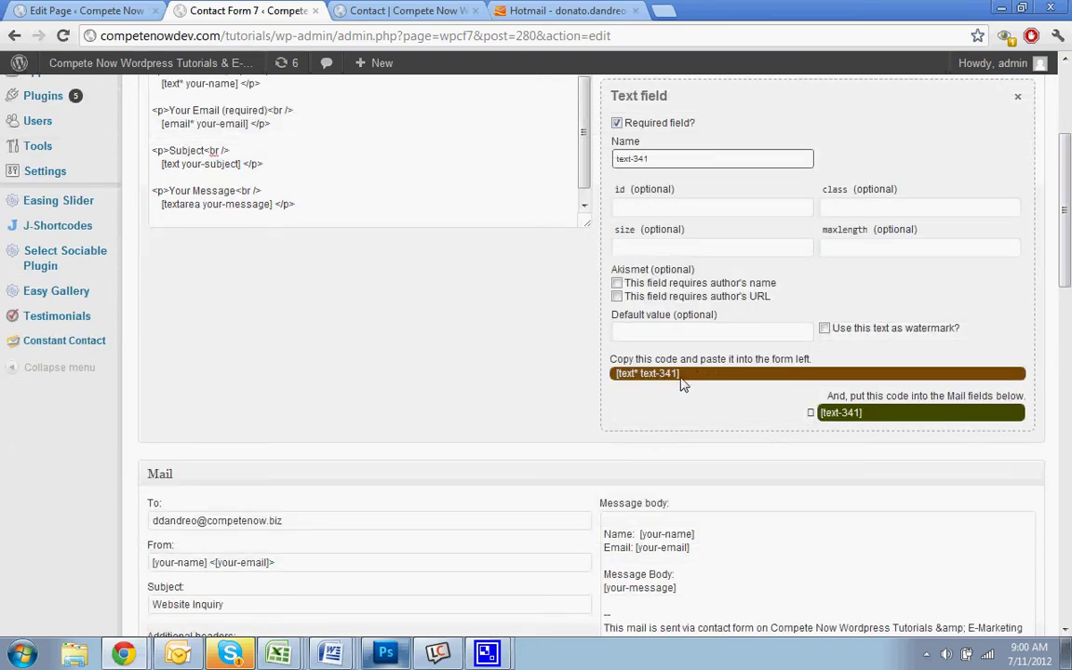
{"action": "left_click", "coordinate": [684, 377]}
{"action": "right_click", "coordinate": [660, 382]}
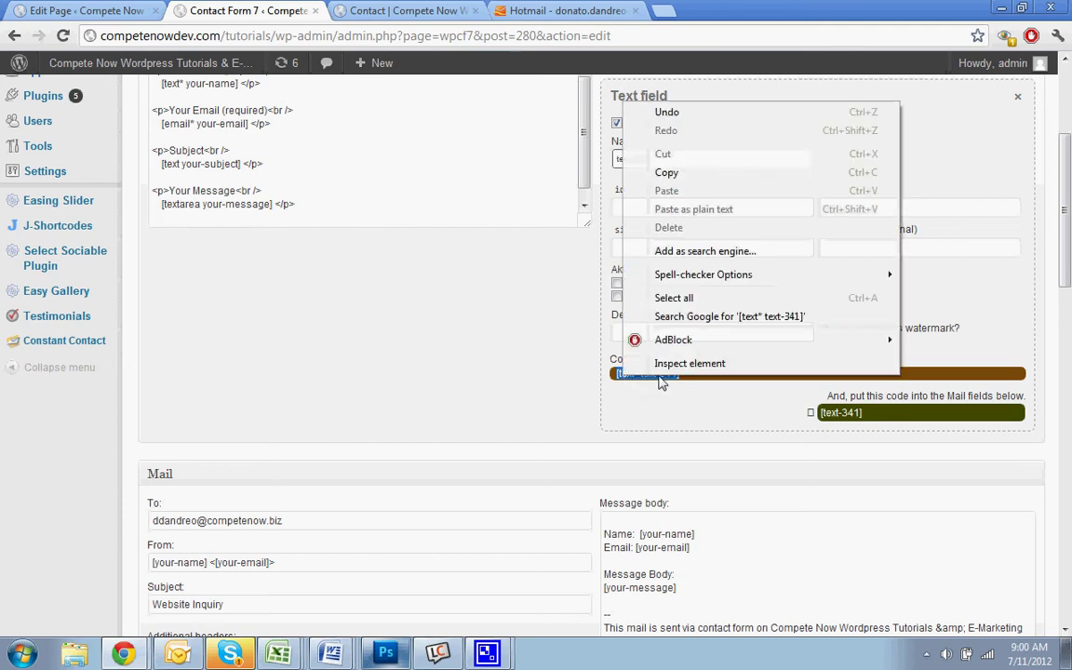
{"action": "left_click", "coordinate": [655, 172]}
{"action": "scroll", "coordinate": [451, 273], "scroll_direction": "up", "scroll_amount": 2}
{"action": "left_click", "coordinate": [201, 247]}
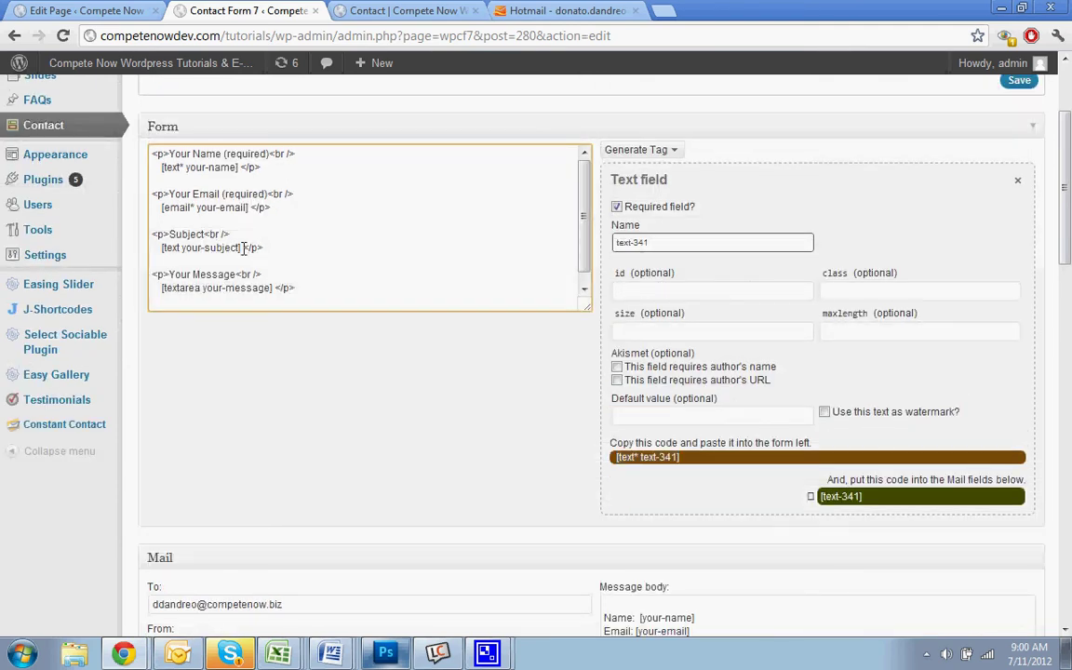
Replace [text your-subject] with [text* text-341] and relabel that field Phone*
{"action": "left_click_drag", "start_coordinate": [241, 248], "coordinate": [166, 251]}
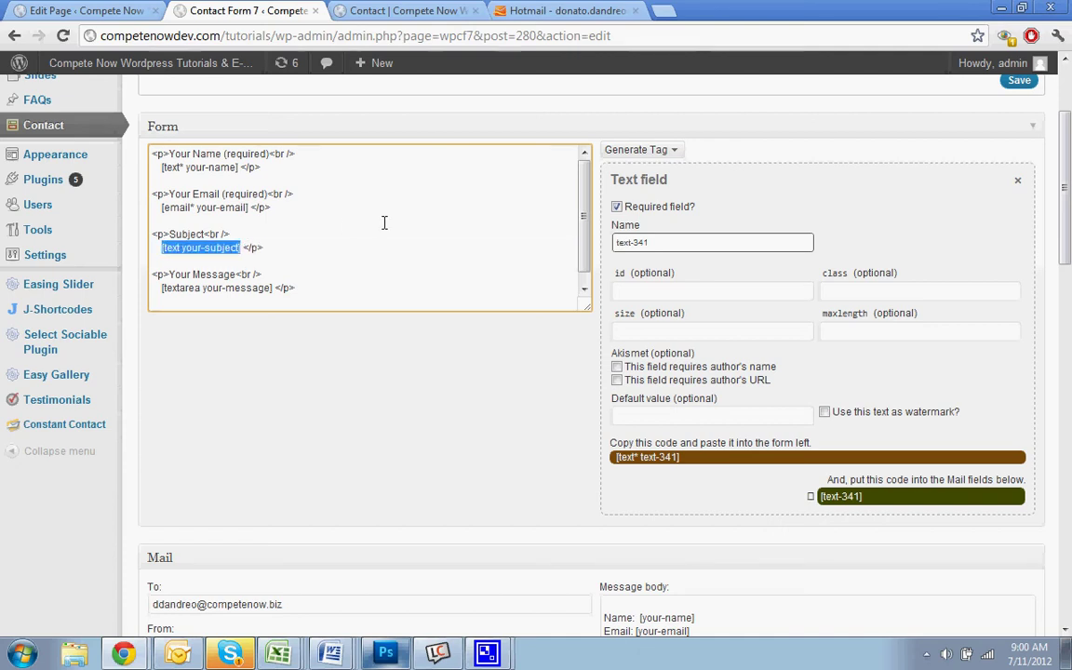
{"action": "left_click", "coordinate": [617, 457]}
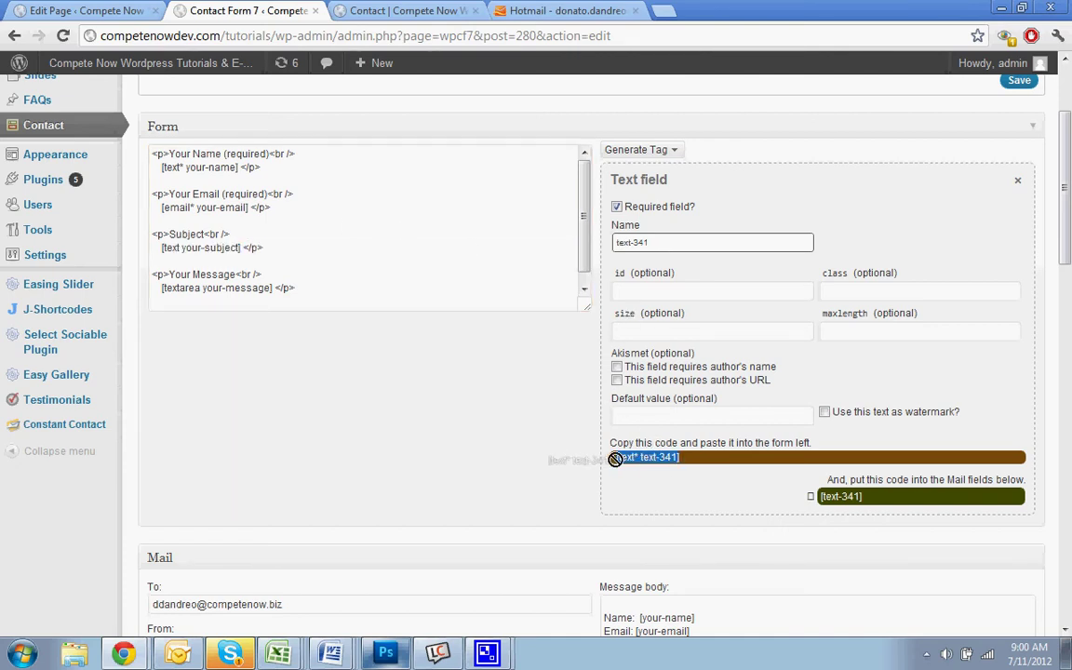
{"action": "right_click", "coordinate": [651, 458]}
{"action": "left_click", "coordinate": [721, 256]}
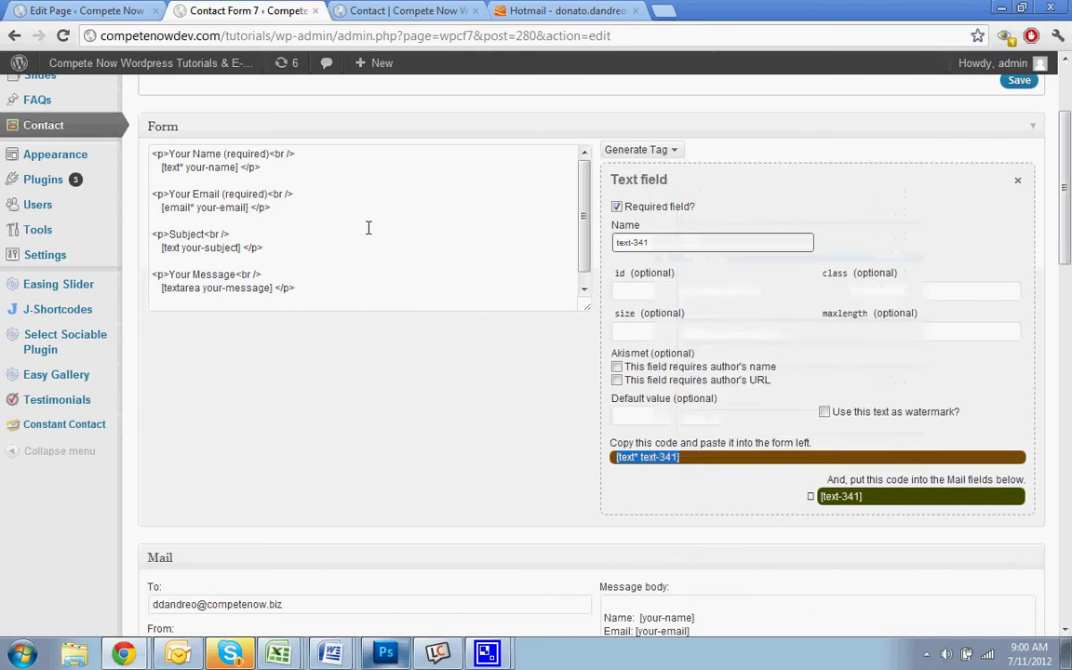
{"action": "left_click_drag", "start_coordinate": [241, 247], "coordinate": [162, 247]}
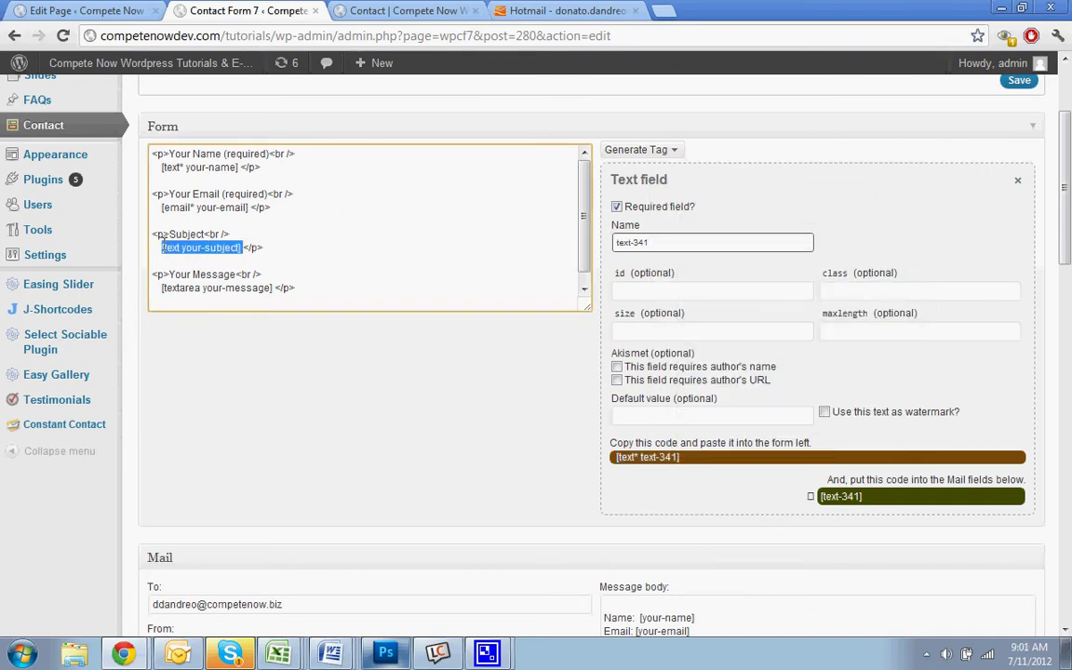
{"action": "key", "text": "ctrl+v"}
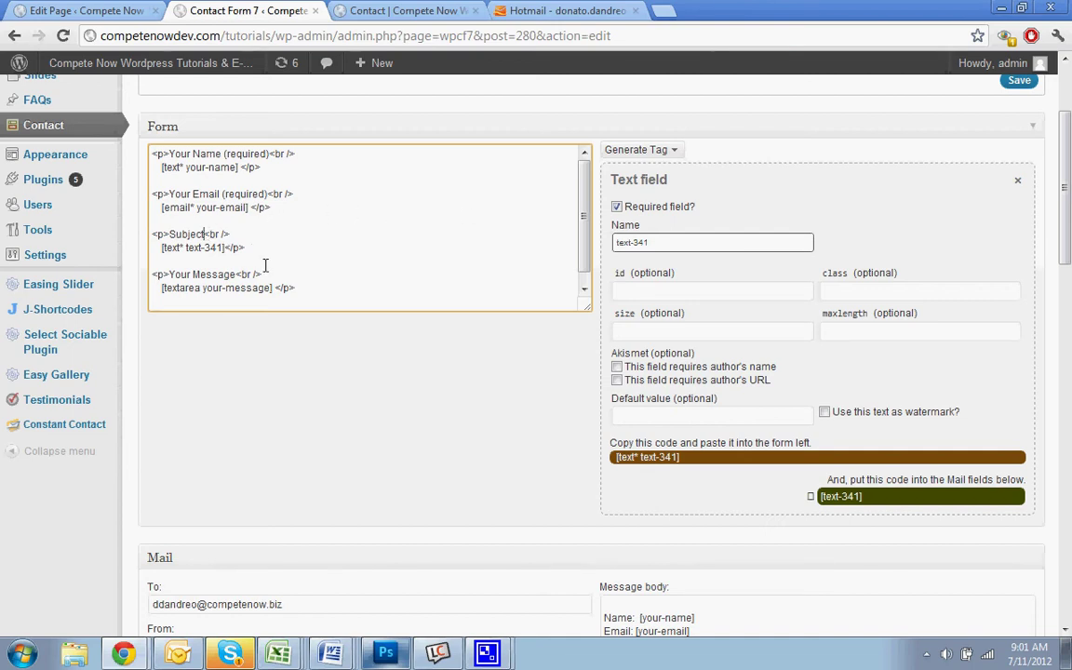
{"action": "key", "text": "BackSpace"}
{"action": "key", "text": "BackSpace"}
{"action": "key", "text": "BackSpace"}
{"action": "key", "text": "BackSpace"}
{"action": "key", "text": "BackSpace"}
{"action": "key", "text": "BackSpace"}
{"action": "key", "text": "BackSpace"}
{"action": "type", "text": "Phone*"}
Shorten the name and email labels to Name* and Email*
{"action": "left_click_drag", "start_coordinate": [225, 193], "coordinate": [267, 194]}
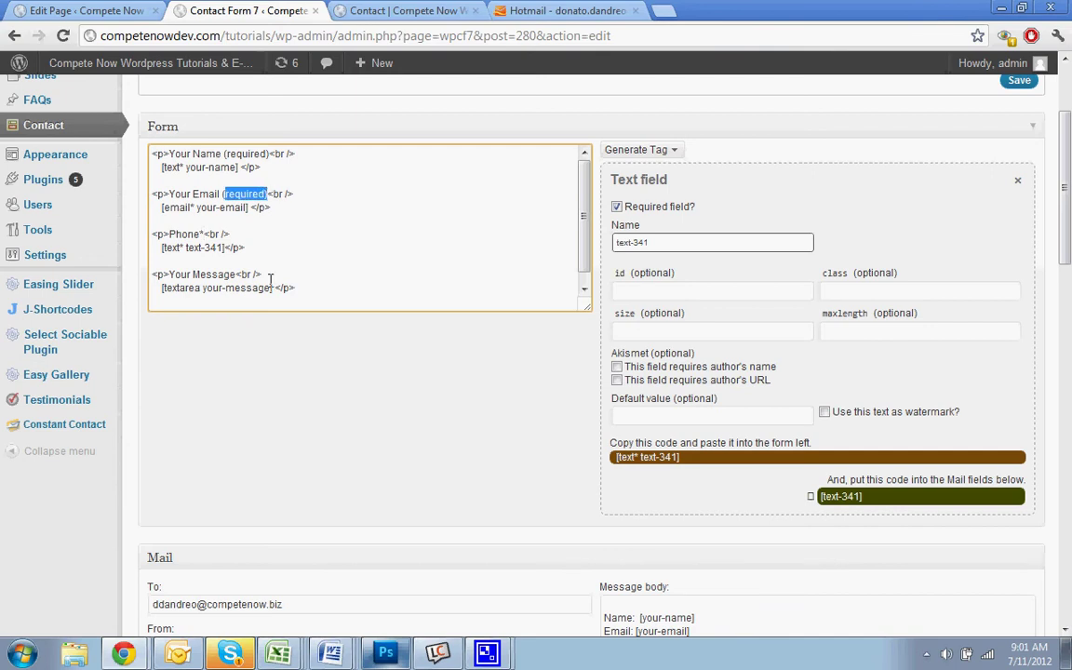
{"action": "key", "text": "BackSpace"}
{"action": "key", "text": "BackSpace"}
{"action": "key", "text": "BackSpace"}
{"action": "key", "text": "Delete"}
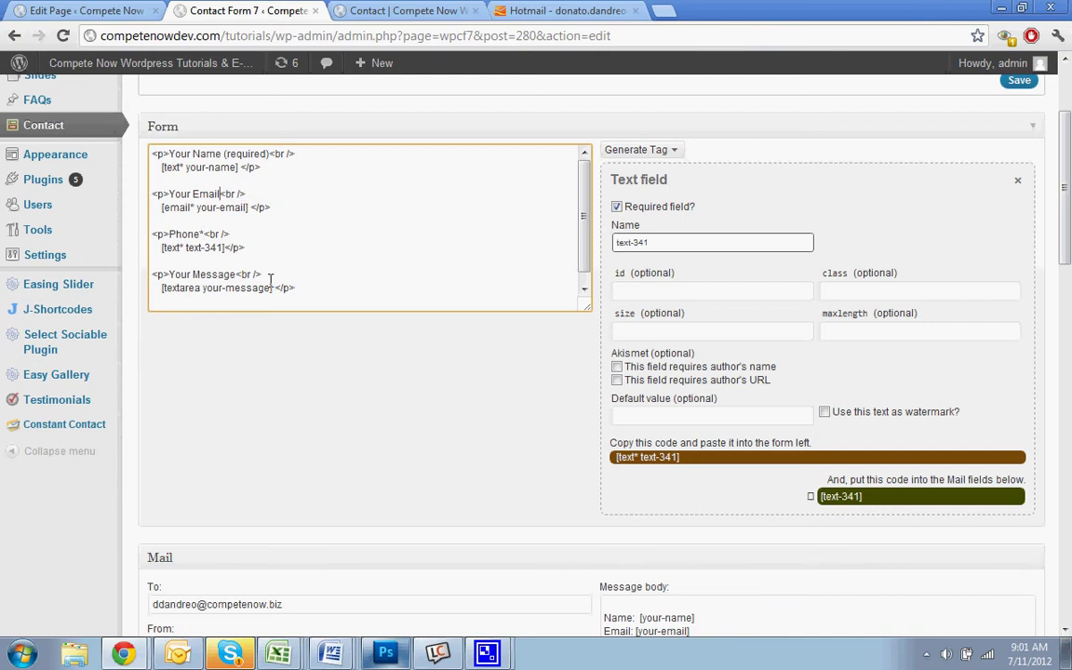
{"action": "type", "text": "*"}
{"action": "key", "text": "BackSpace"}
{"action": "key", "text": "BackSpace"}
{"action": "key", "text": "BackSpace"}
{"action": "key", "text": "BackSpace"}
{"action": "key", "text": "BackSpace"}
{"action": "key", "text": "BackSpace"}
{"action": "key", "text": "BackSpace"}
{"action": "key", "text": "BackSpace"}
{"action": "key", "text": "BackSpace"}
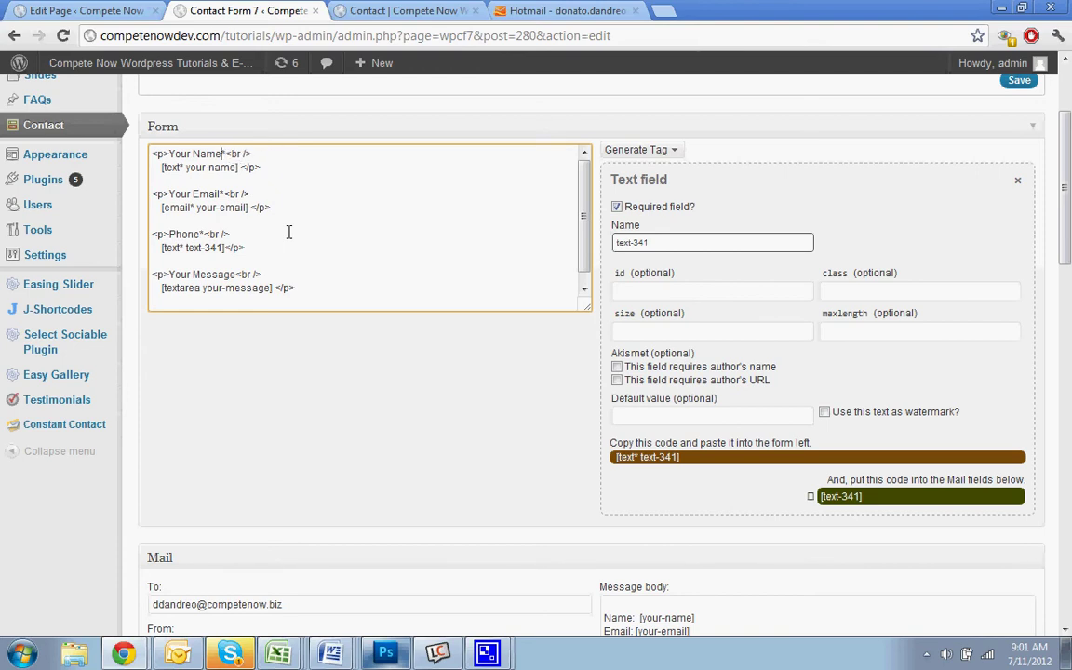
{"action": "key", "text": "BackSpace"}
{"action": "key", "text": "BackSpace"}
{"action": "key", "text": "BackSpace"}
{"action": "key", "text": "BackSpace"}
{"action": "key", "text": "BackSpace"}
{"action": "key", "text": "Down"}
{"action": "key", "text": "Down"}
{"action": "key", "text": "Down"}
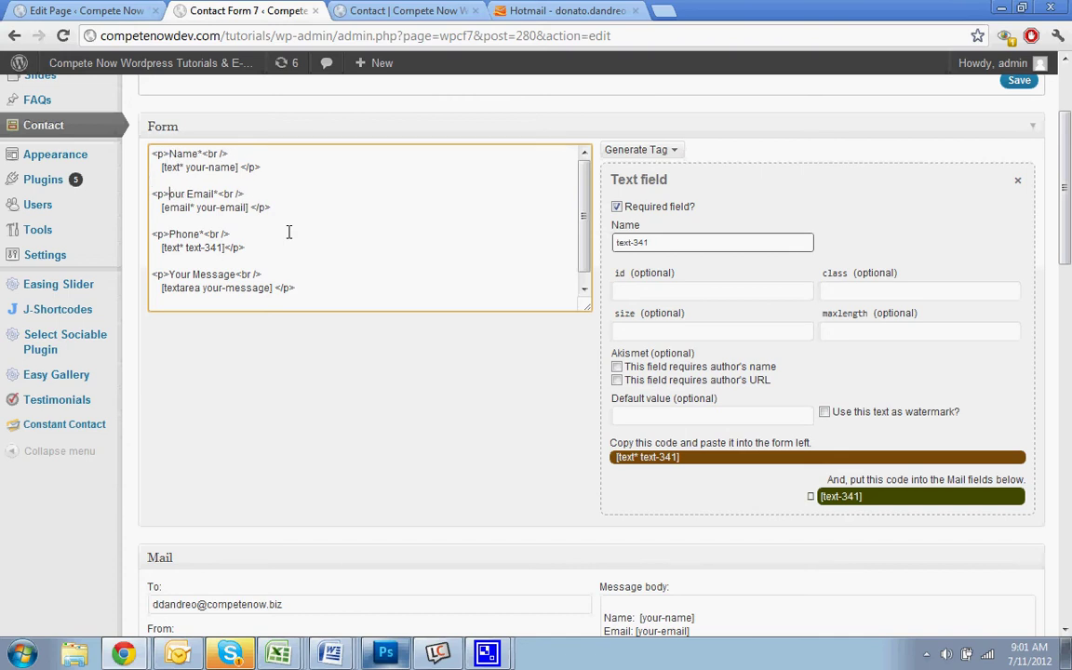
{"action": "key", "text": "Delete"}
{"action": "key", "text": "Delete"}
{"action": "key", "text": "Delete"}
{"action": "key", "text": "Delete"}
{"action": "key", "text": "Delete"}
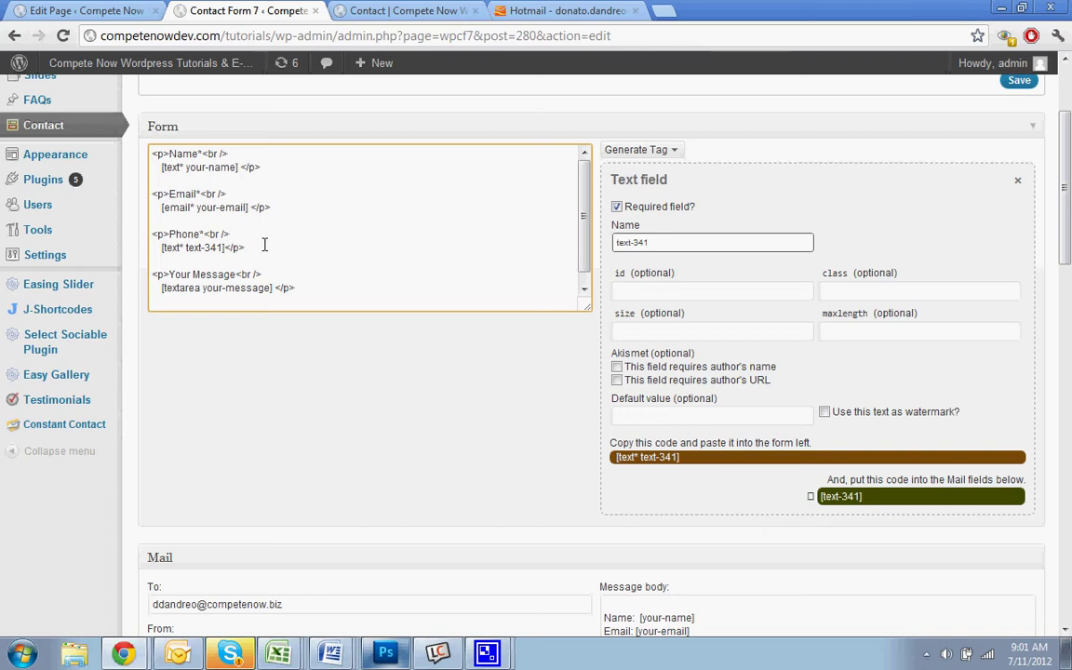
{"action": "left_click", "coordinate": [264, 245]}
Add a Phone: [text-341] line below the Email line in the mail message body
{"action": "scroll", "coordinate": [651, 419], "scroll_direction": "down", "scroll_amount": 3}
{"action": "left_click", "coordinate": [713, 463]}
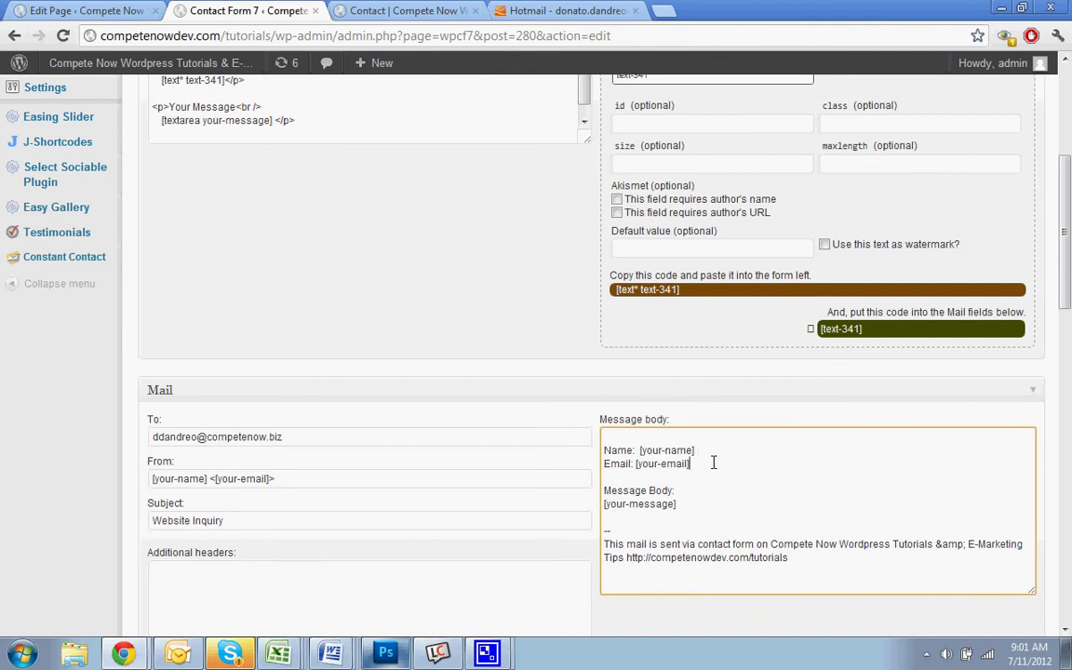
{"action": "key", "text": "Return"}
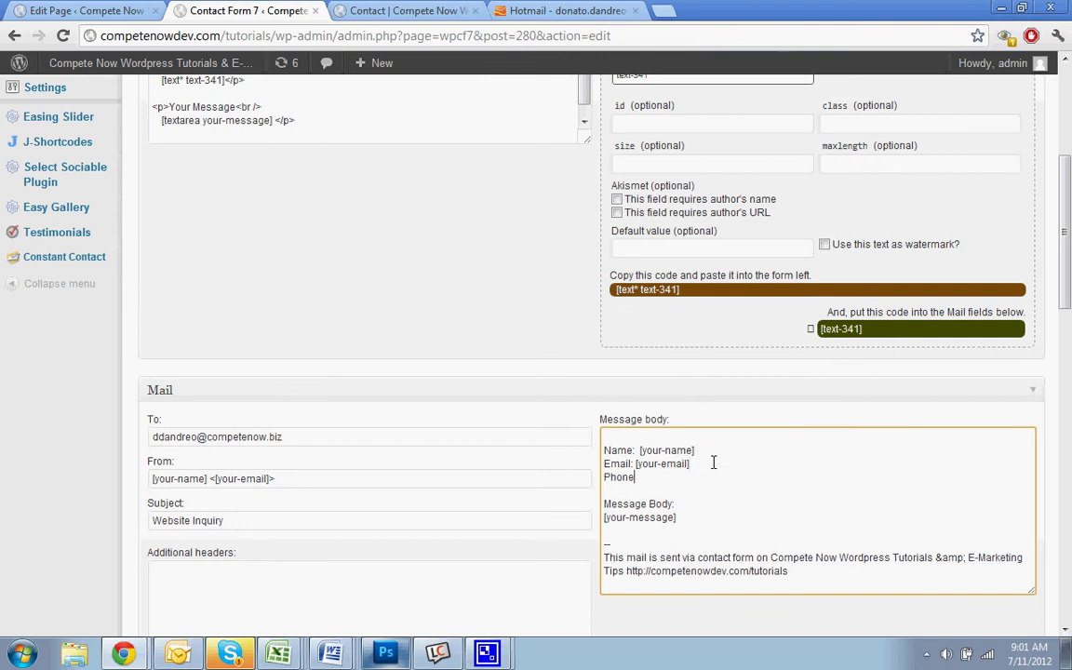
{"action": "left_click", "coordinate": [865, 328]}
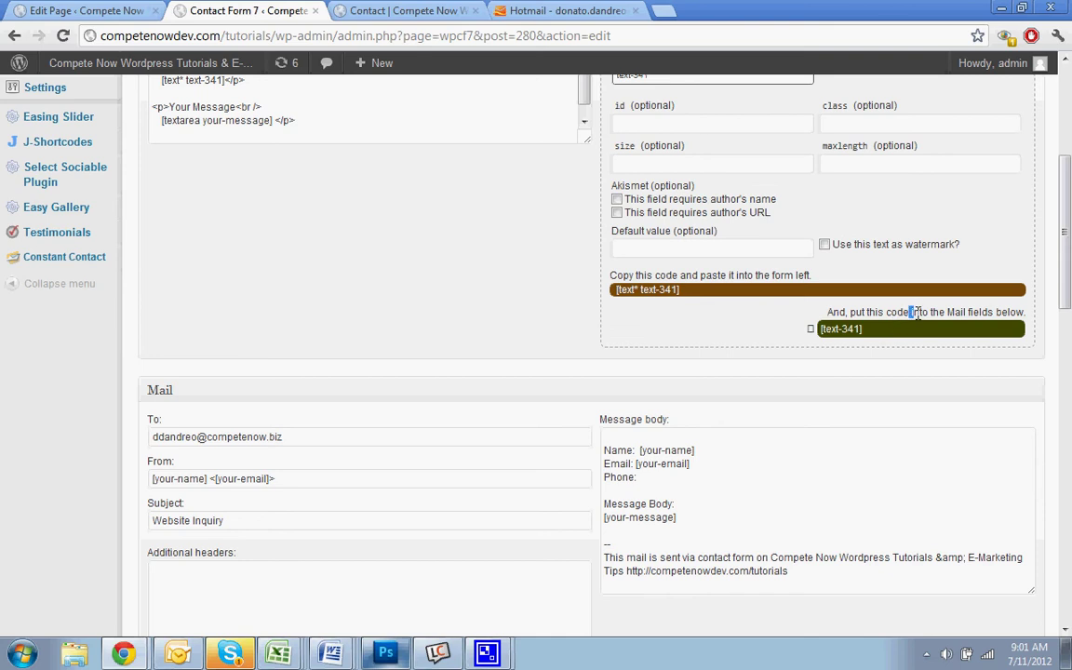
{"action": "left_click", "coordinate": [885, 334]}
{"action": "right_click", "coordinate": [842, 329]}
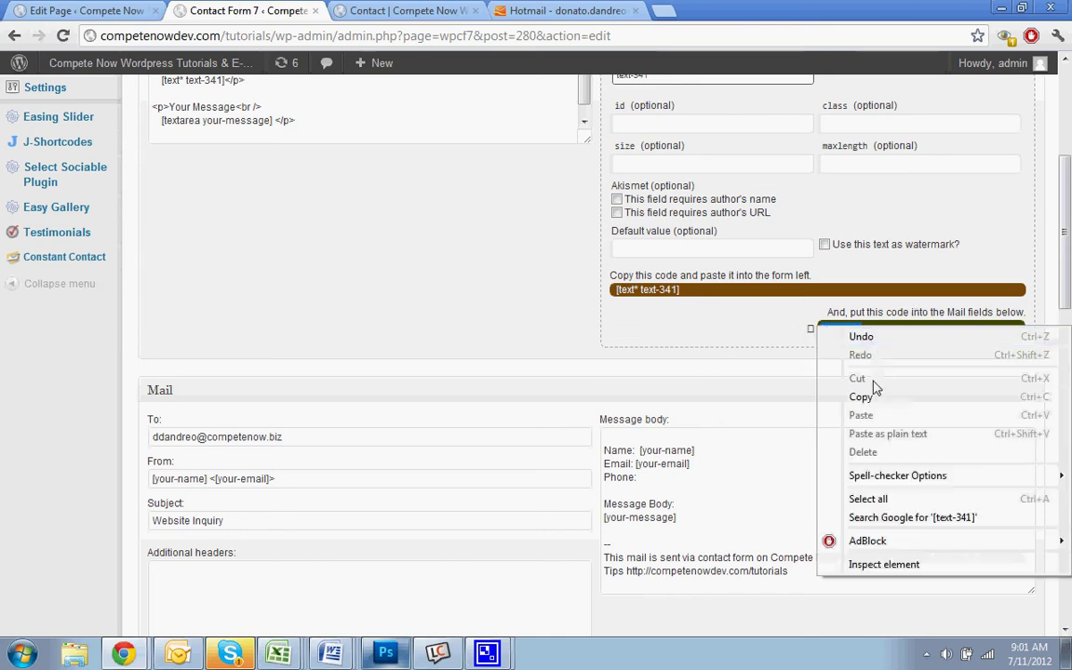
{"action": "left_click", "coordinate": [865, 393]}
{"action": "left_click", "coordinate": [675, 477]}
{"action": "double_click", "coordinate": [675, 477]}
{"action": "left_click", "coordinate": [676, 477]}
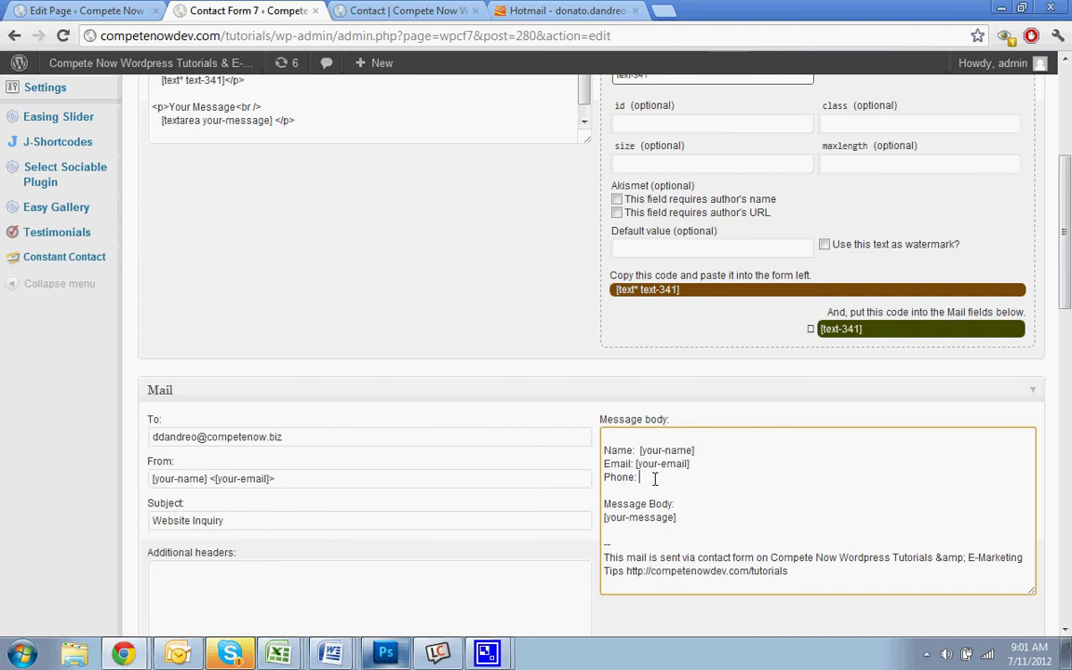
{"action": "right_click", "coordinate": [674, 479]}
{"action": "left_click", "coordinate": [711, 354]}
{"action": "left_click", "coordinate": [508, 309]}
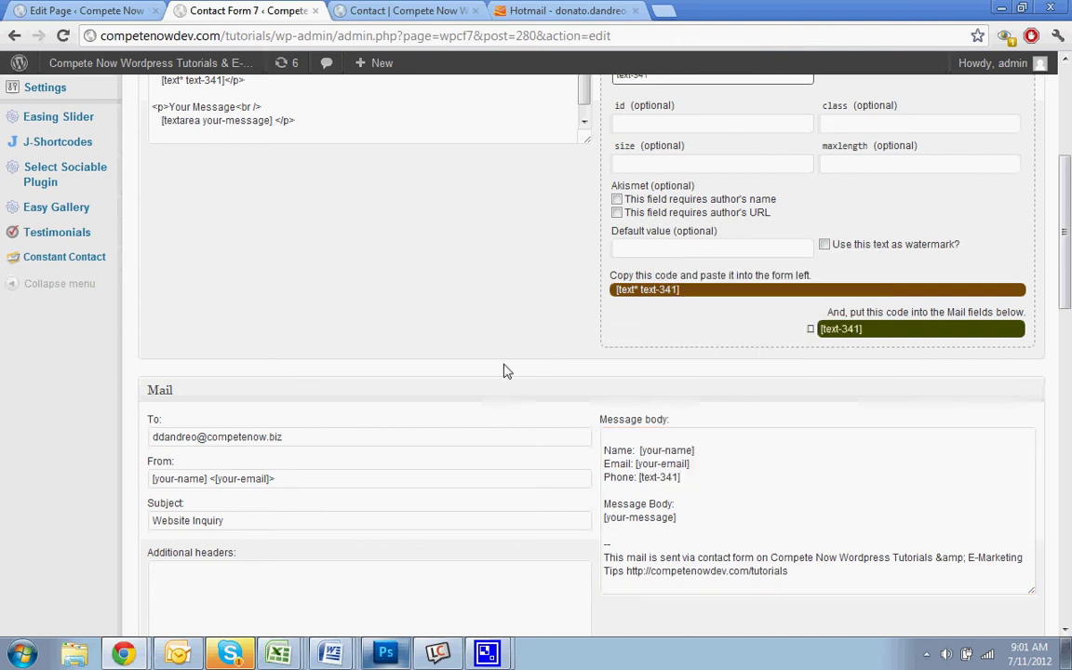
Correct the recipient address in the Mail section's To field
{"action": "left_click_drag", "start_coordinate": [151, 437], "coordinate": [249, 436]}
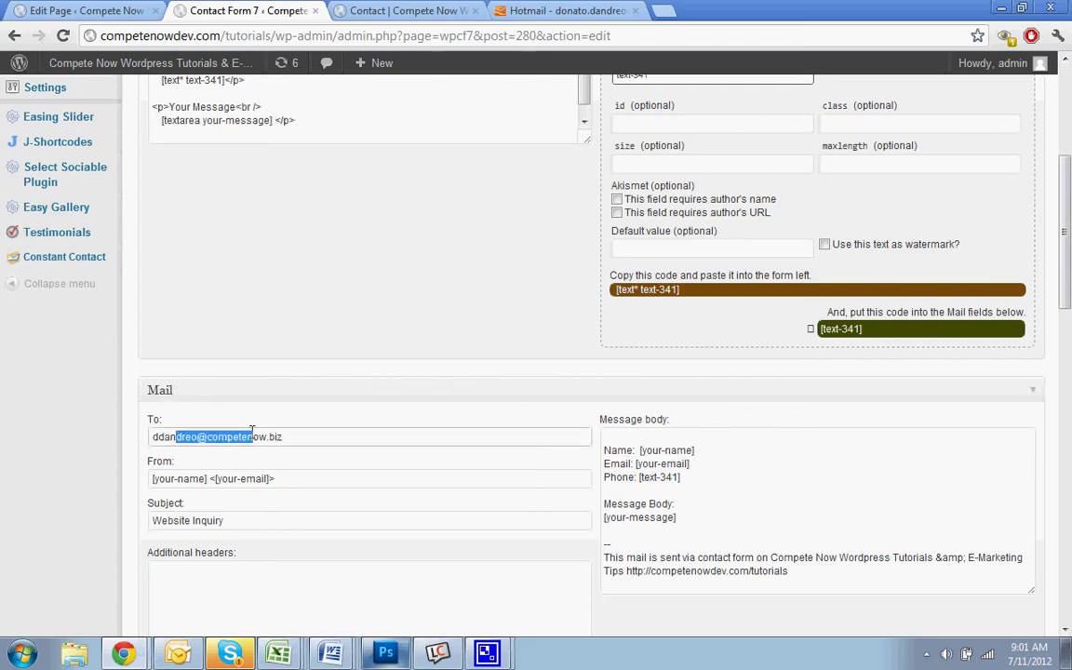
{"action": "left_click", "coordinate": [309, 435]}
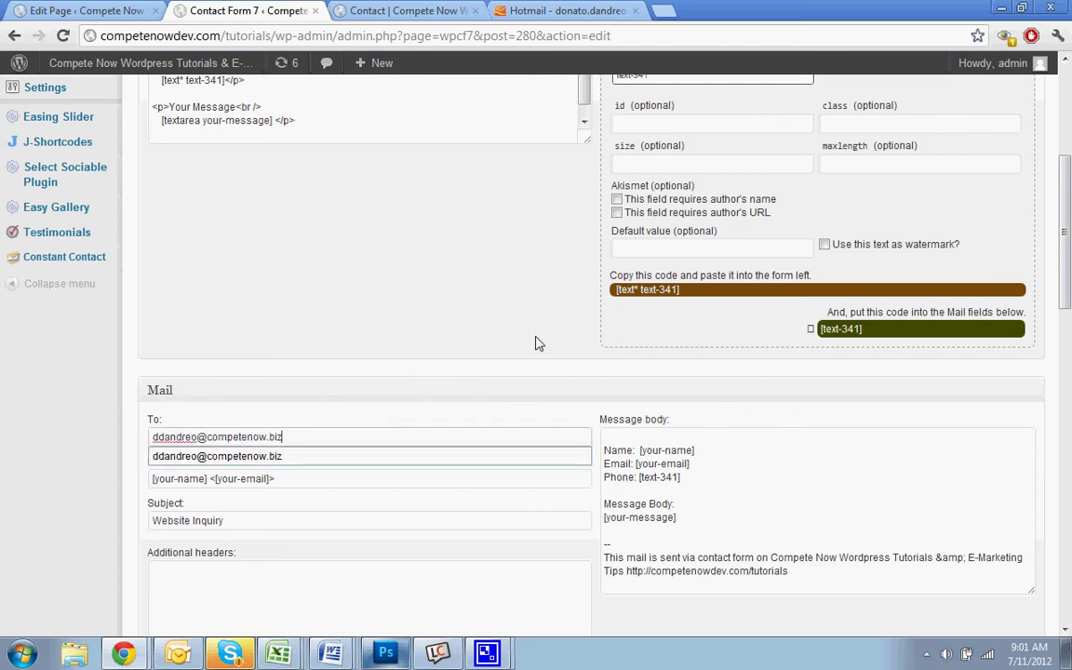
{"action": "scroll", "coordinate": [536, 343], "scroll_direction": "down", "scroll_amount": 1}
{"action": "scroll", "coordinate": [536, 343], "scroll_direction": "down", "scroll_amount": 1}
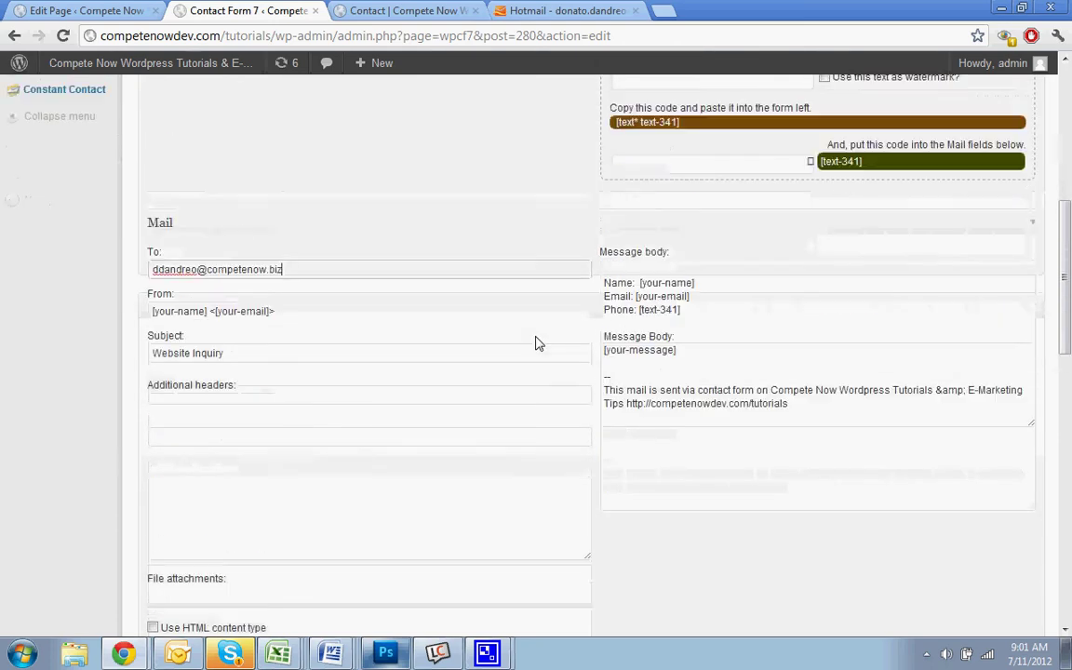
{"action": "scroll", "coordinate": [536, 343], "scroll_direction": "up", "scroll_amount": 6}
Save the contact form and go to the live Contact page
{"action": "left_click", "coordinate": [1019, 248]}
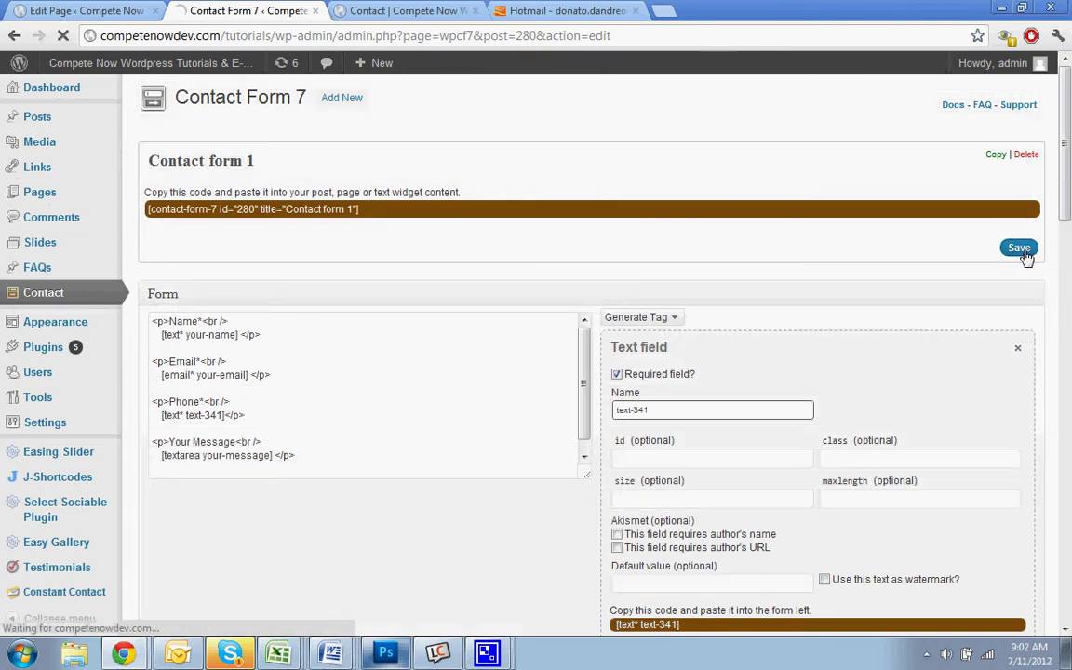
{"action": "left_click", "coordinate": [407, 11]}
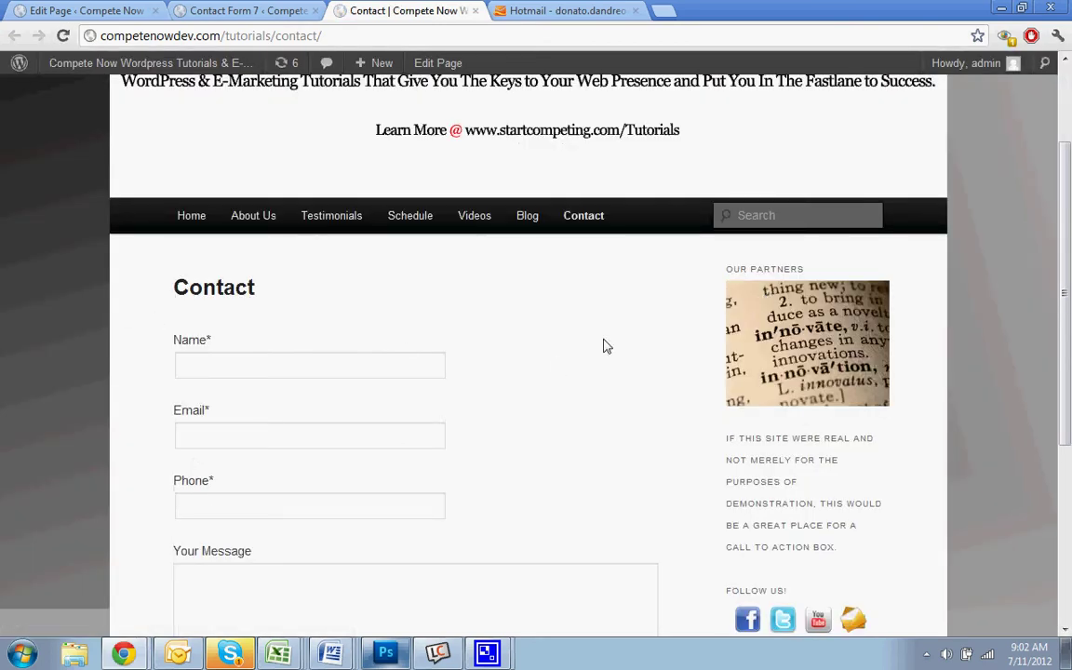
{"action": "scroll", "coordinate": [502, 242], "scroll_direction": "down", "scroll_amount": 1}
Fill in a test name, email, phone and 'Hello this is the message.', then send
{"action": "left_click", "coordinate": [343, 282]}
{"action": "type", "text": "C"}
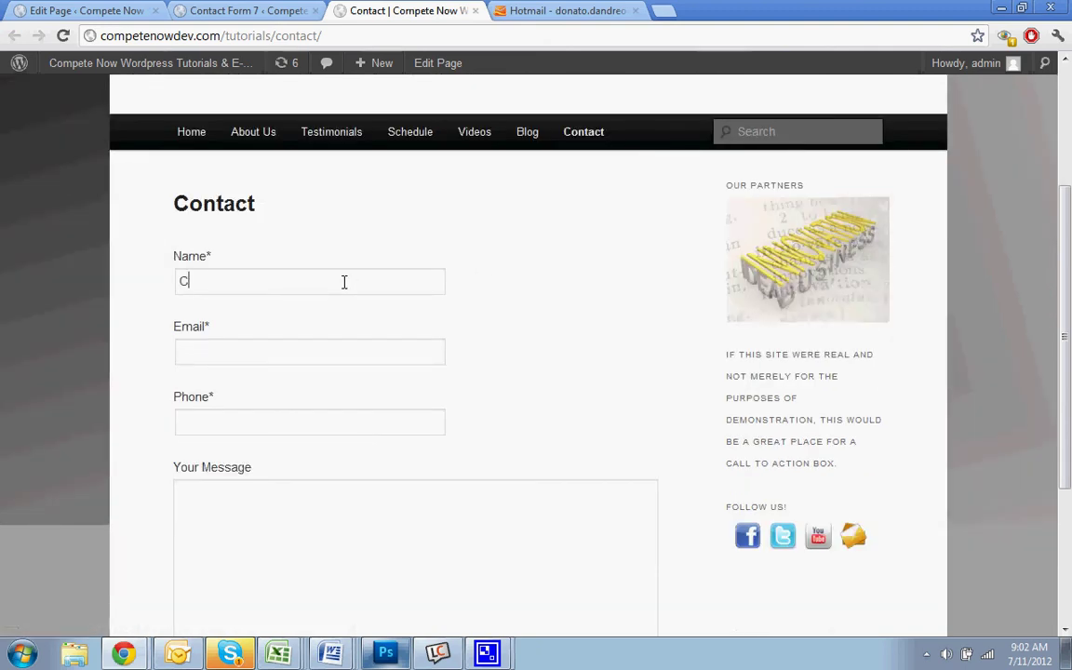
{"action": "type", "text": "ompete"}
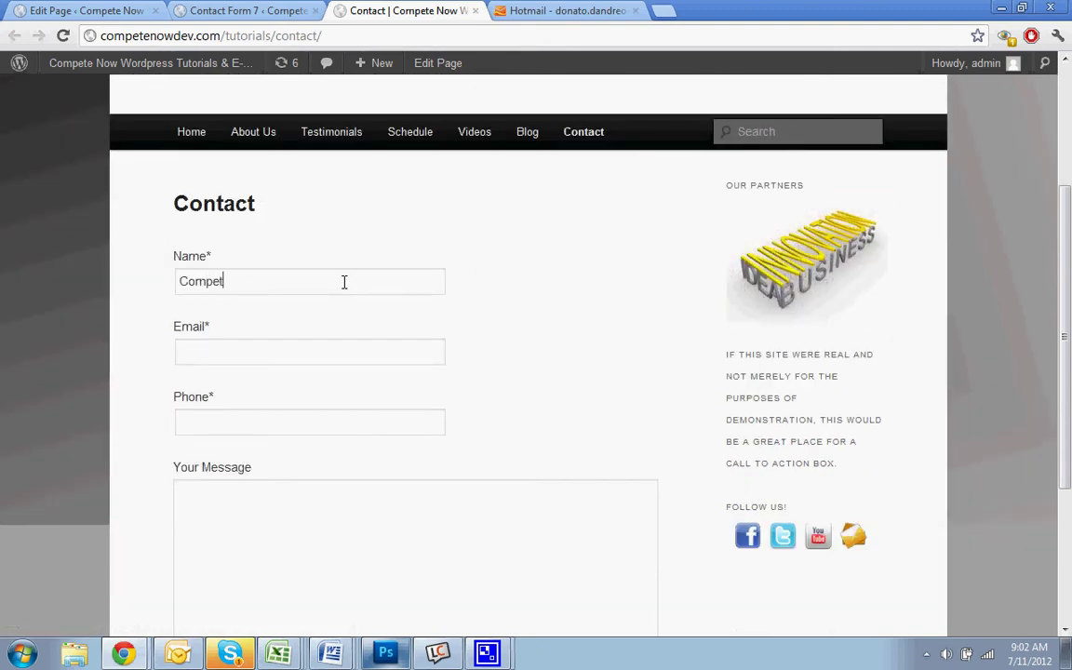
{"action": "key", "text": "BackSpace"}
{"action": "key", "text": "BackSpace"}
{"action": "key", "text": "BackSpace"}
{"action": "key", "text": "BackSpace"}
{"action": "key", "text": "BackSpace"}
{"action": "key", "text": "BackSpace"}
{"action": "type", "text": "Dave"}
{"action": "key", "text": "Tab"}
{"action": "type", "text": "dave"}
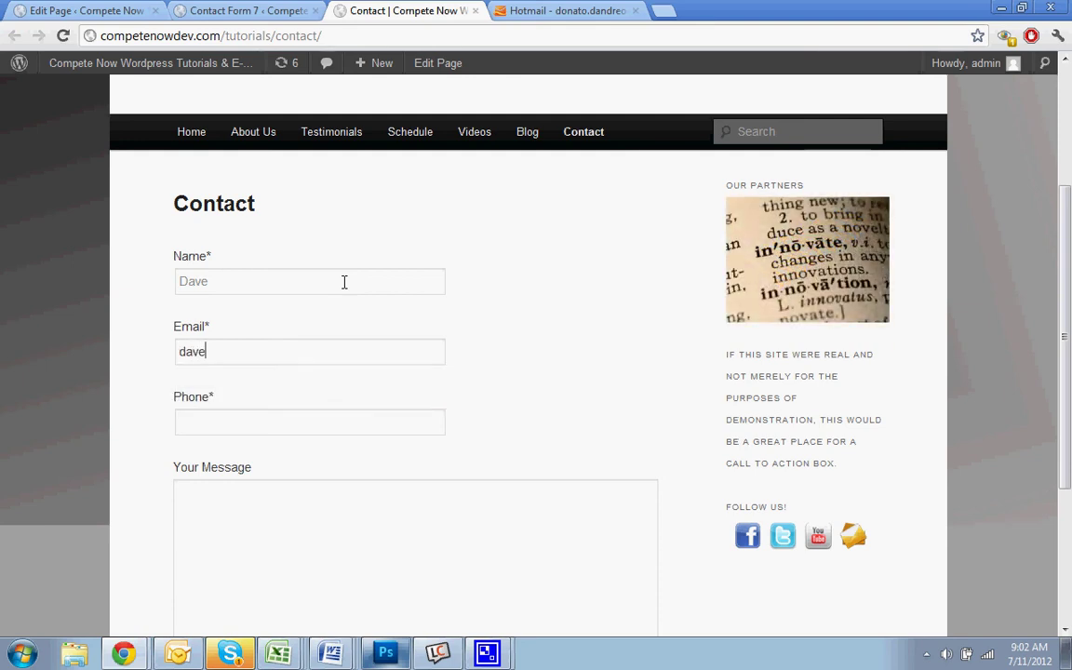
{"action": "type", "text": "@dave."}
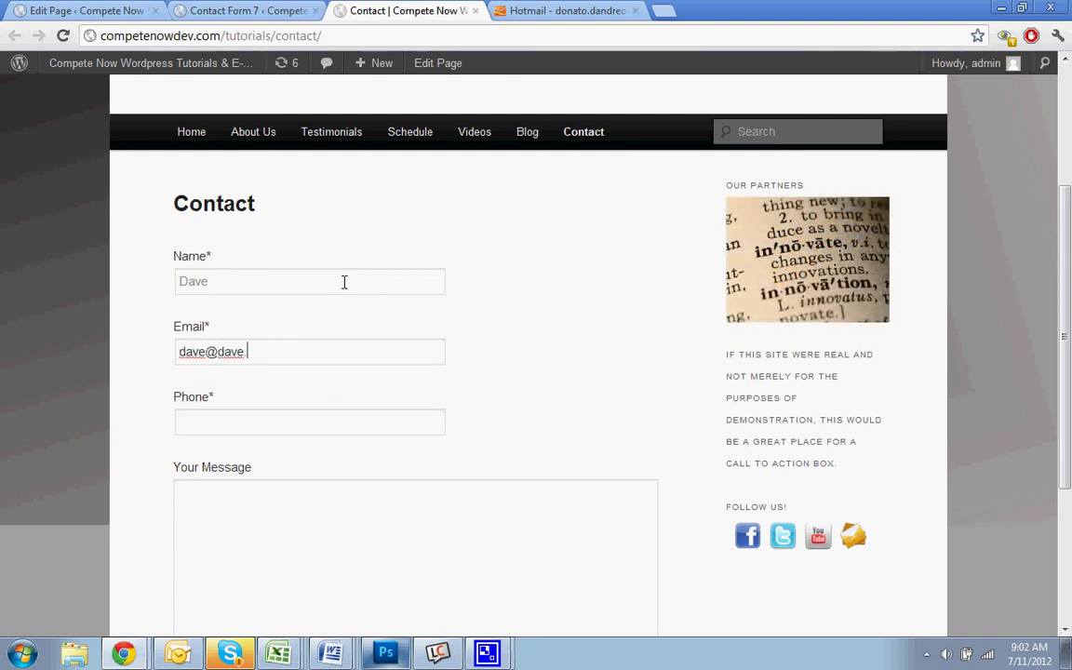
{"action": "type", "text": "com"}
{"action": "key", "text": "Tab"}
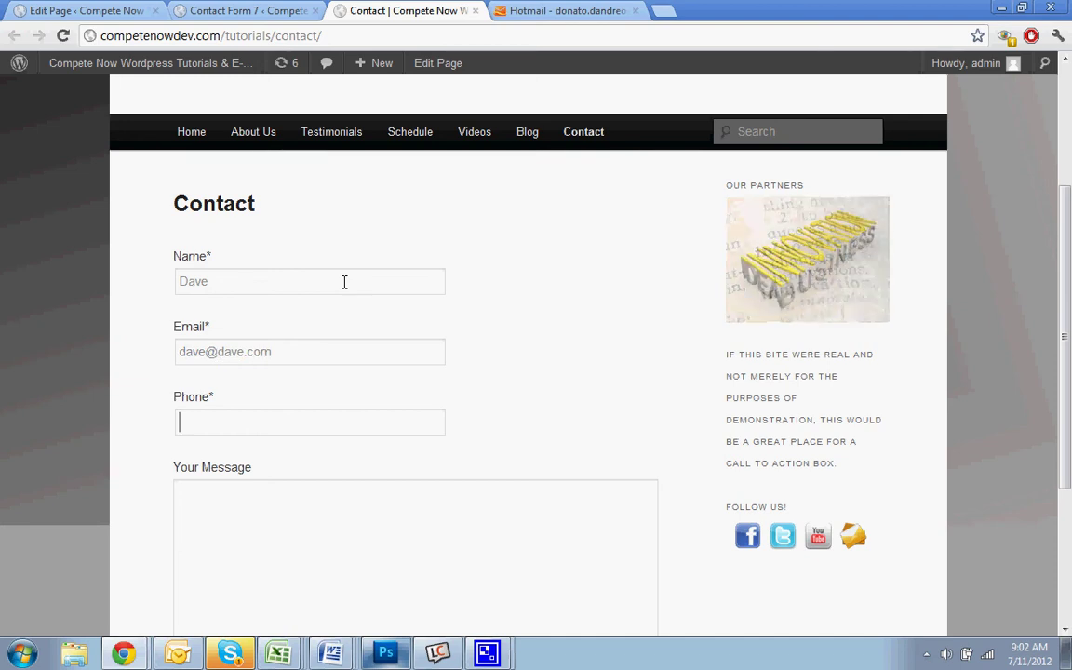
{"action": "type", "text": "000000000"}
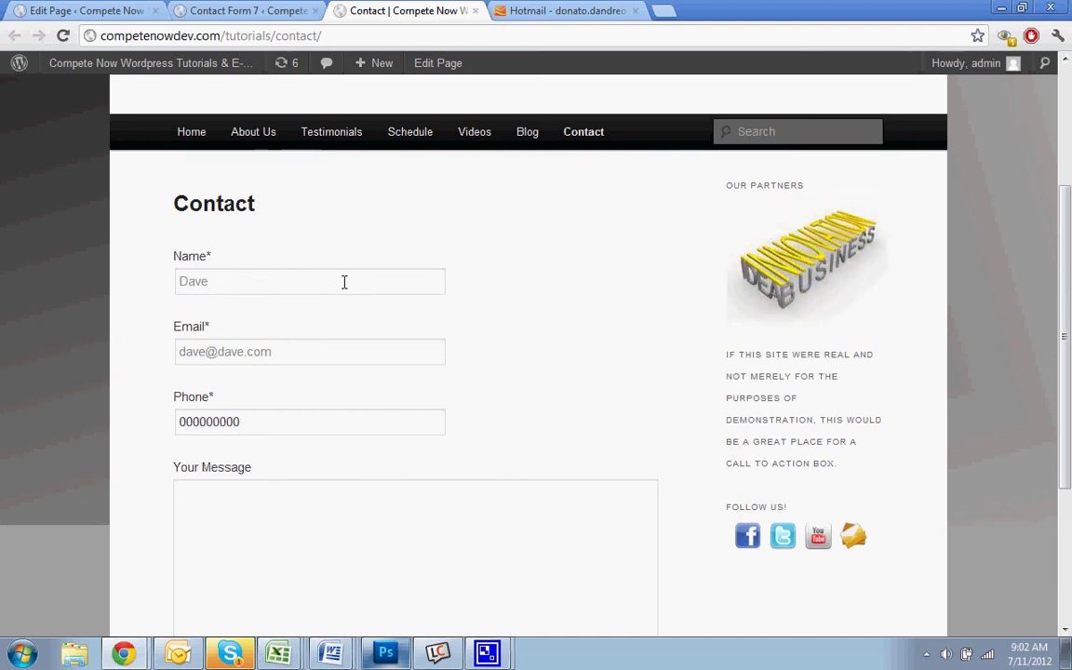
{"action": "key", "text": "Tab"}
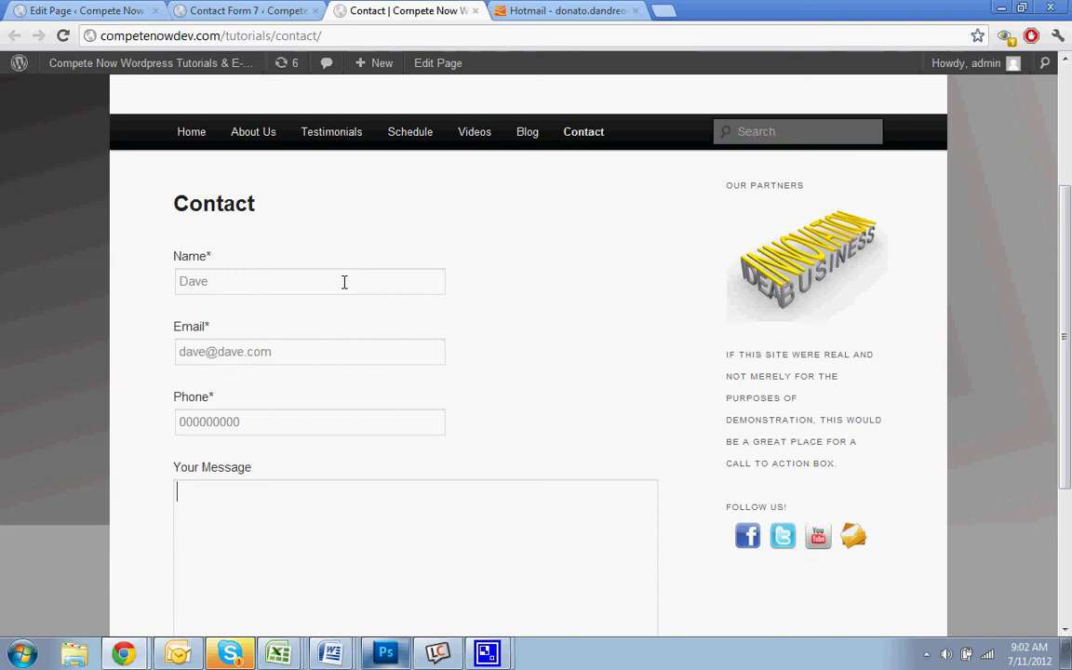
{"action": "type", "text": "Hello"}
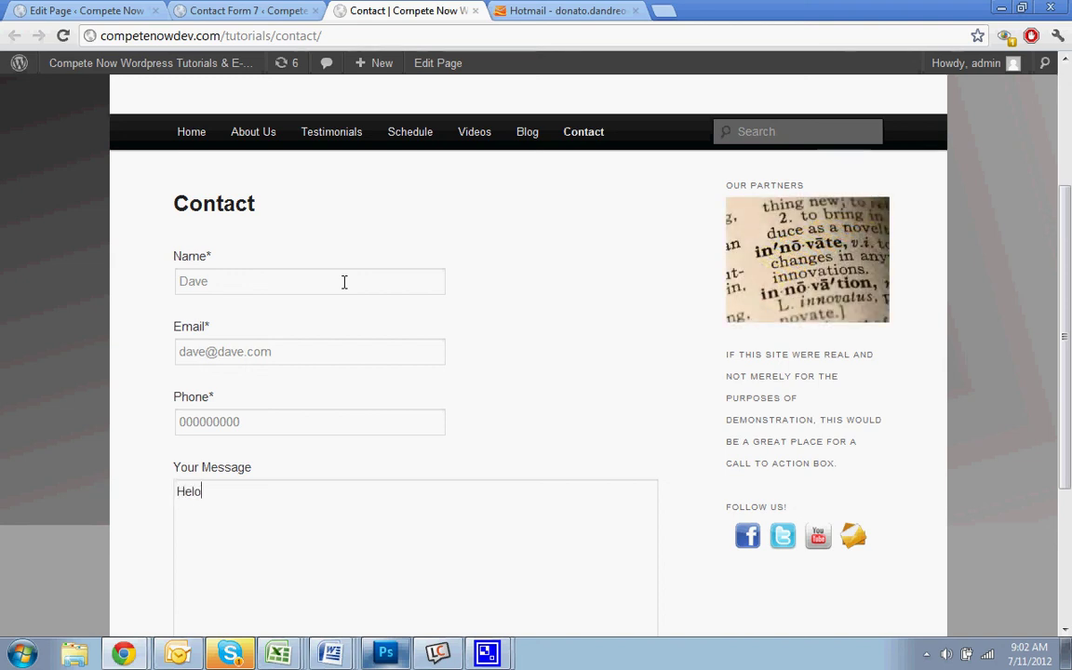
{"action": "type", "text": " this is the"}
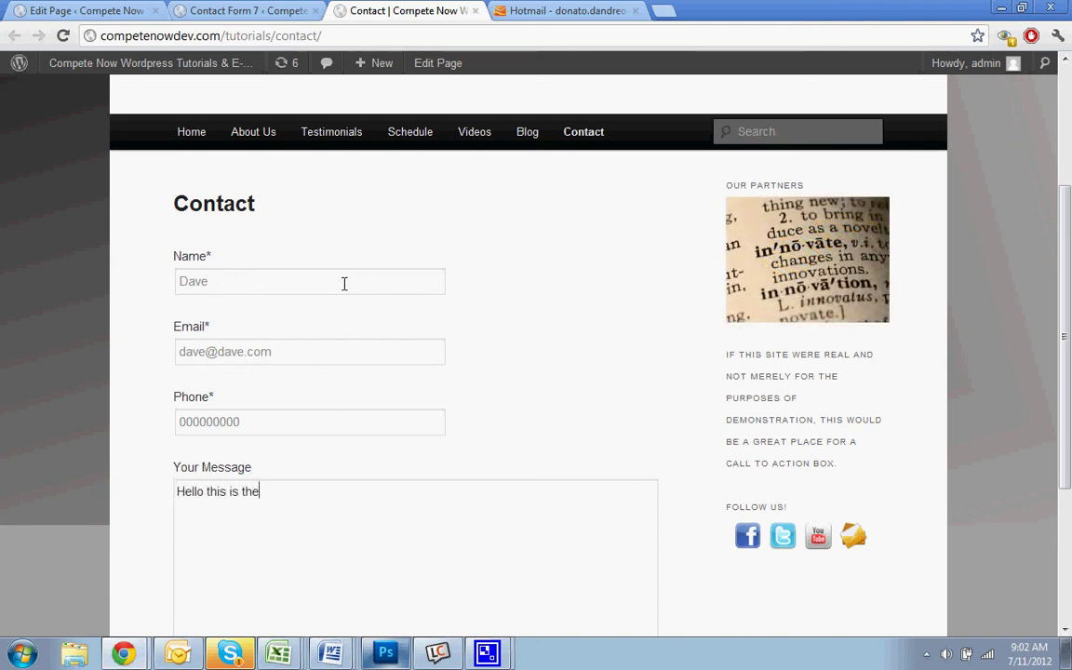
{"action": "type", "text": " message."}
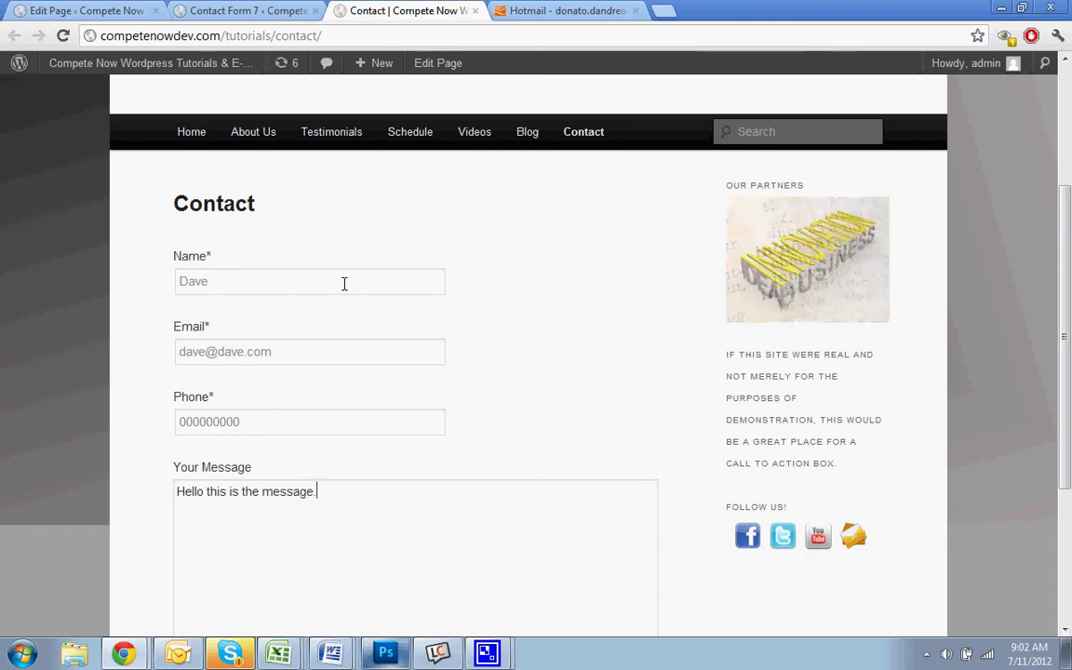
{"action": "scroll", "coordinate": [344, 282], "scroll_direction": "down", "scroll_amount": 2}
{"action": "left_click", "coordinate": [196, 556]}
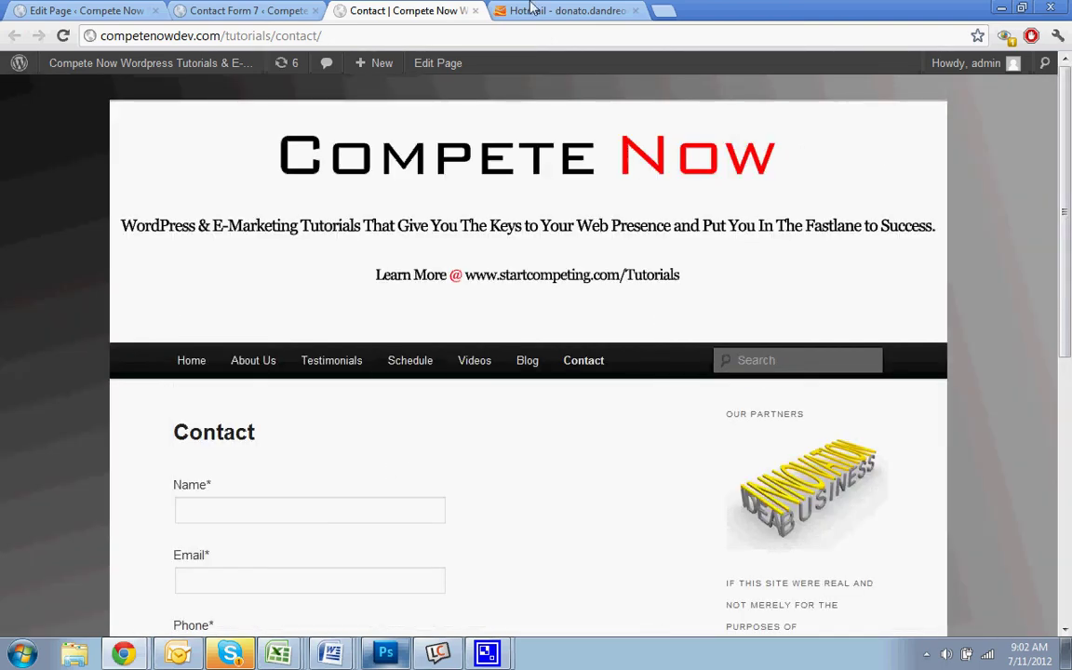
Refresh the Hotmail inbox and open the new Website Inquiry email with the test details
{"action": "left_click", "coordinate": [568, 10]}
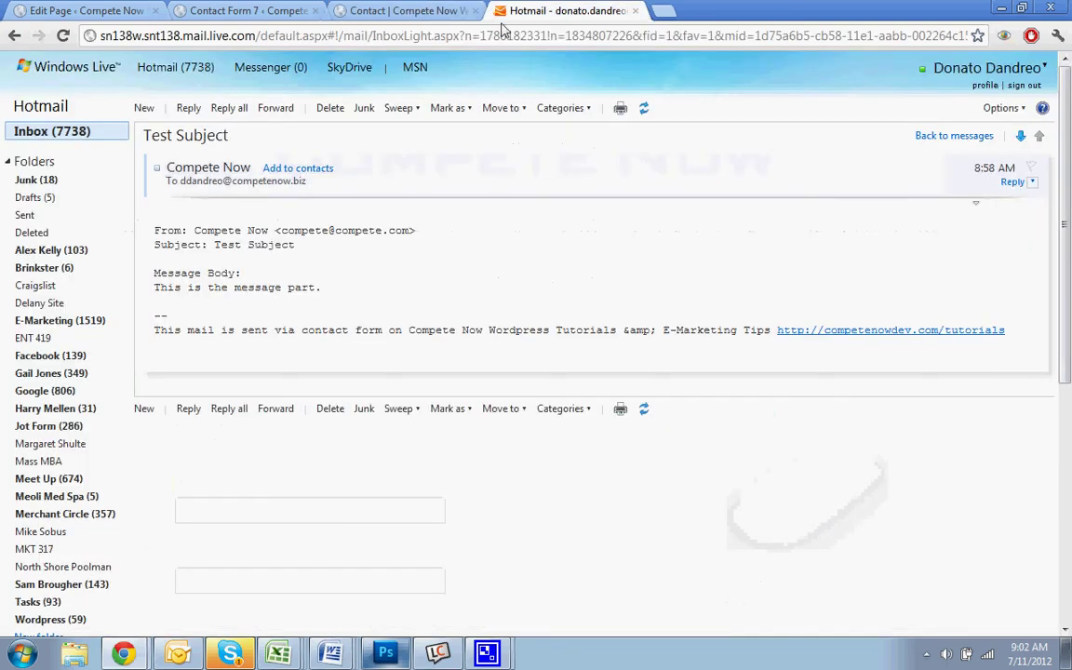
{"action": "left_click", "coordinate": [78, 133]}
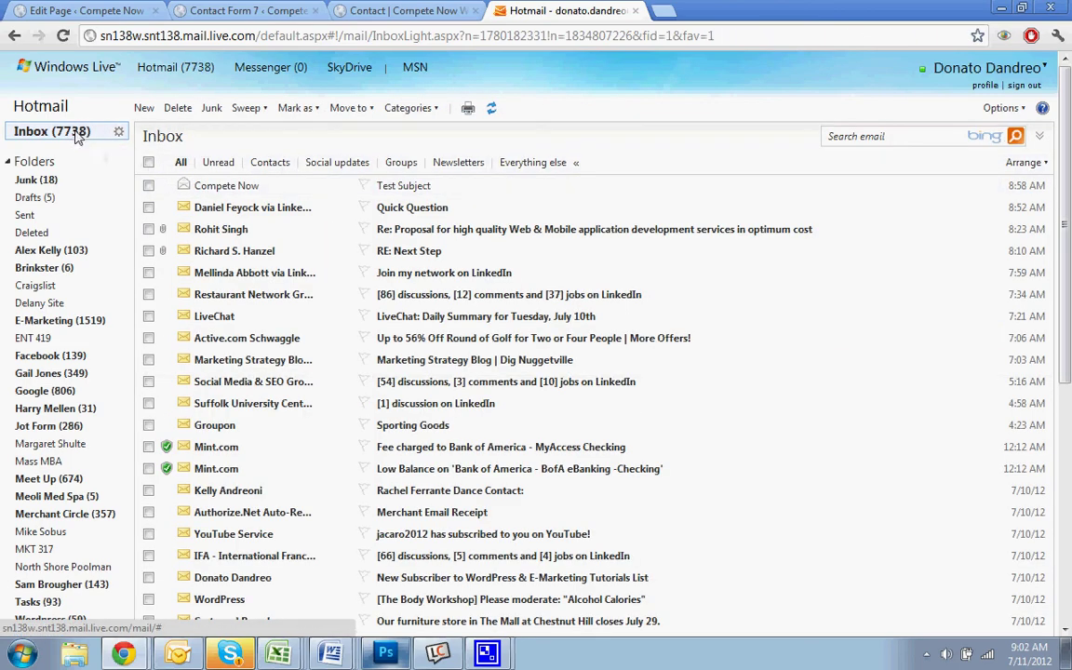
{"action": "left_click", "coordinate": [78, 135]}
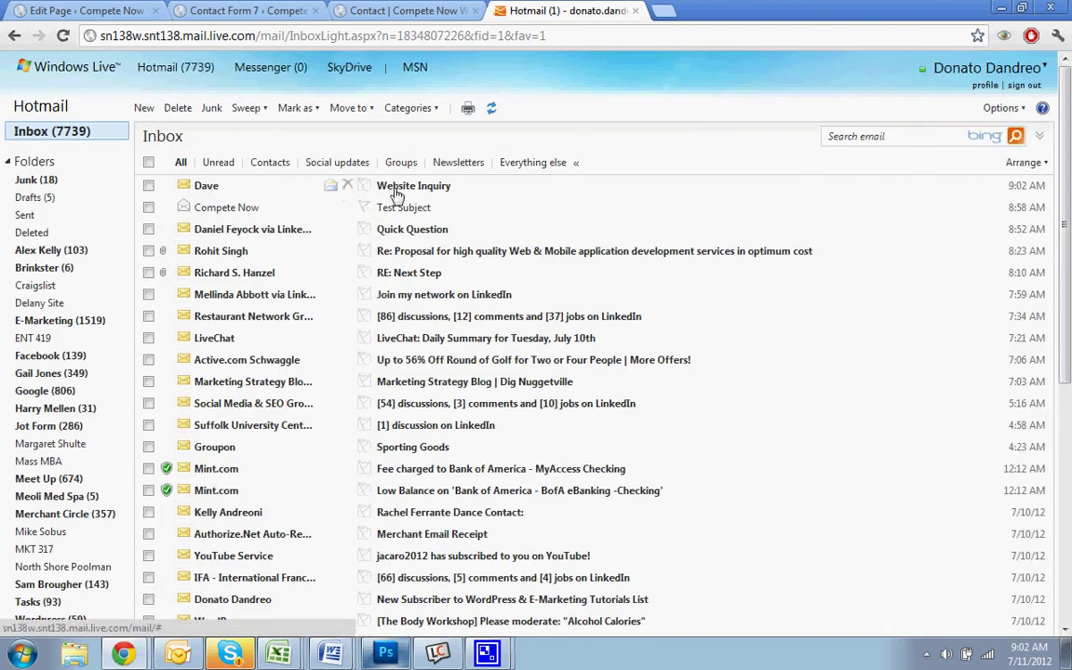
{"action": "left_click", "coordinate": [451, 189]}
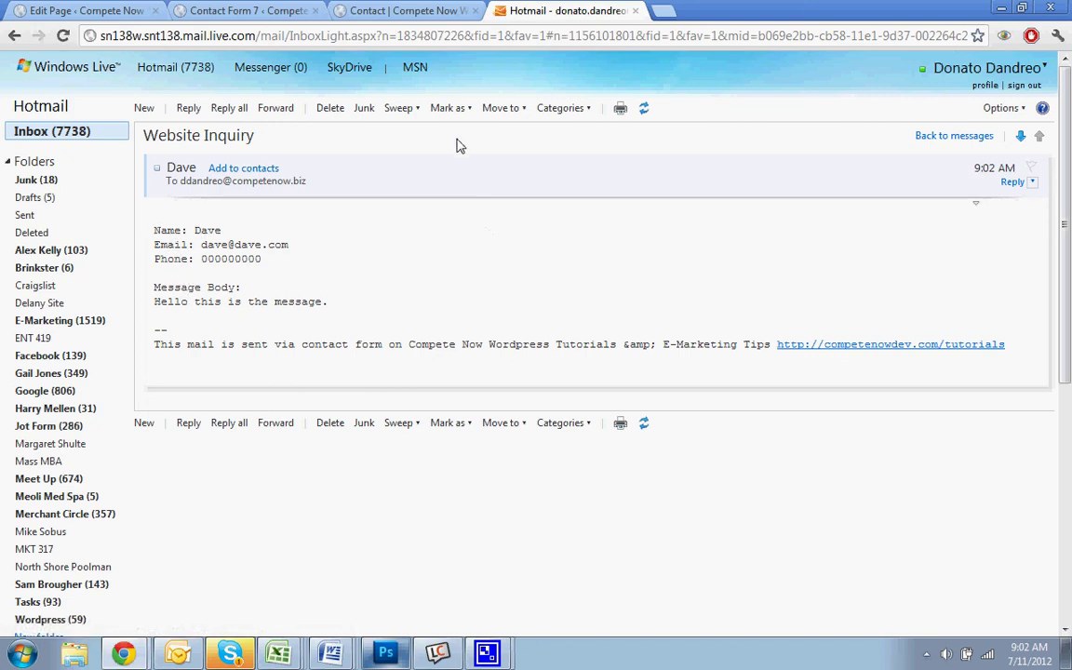
Look over the Contact Form 7 settings, then return to the Contact page's empty form
{"action": "key", "text": "ctrl+shift+Tab"}
{"action": "key", "text": "ctrl+shift+Tab"}
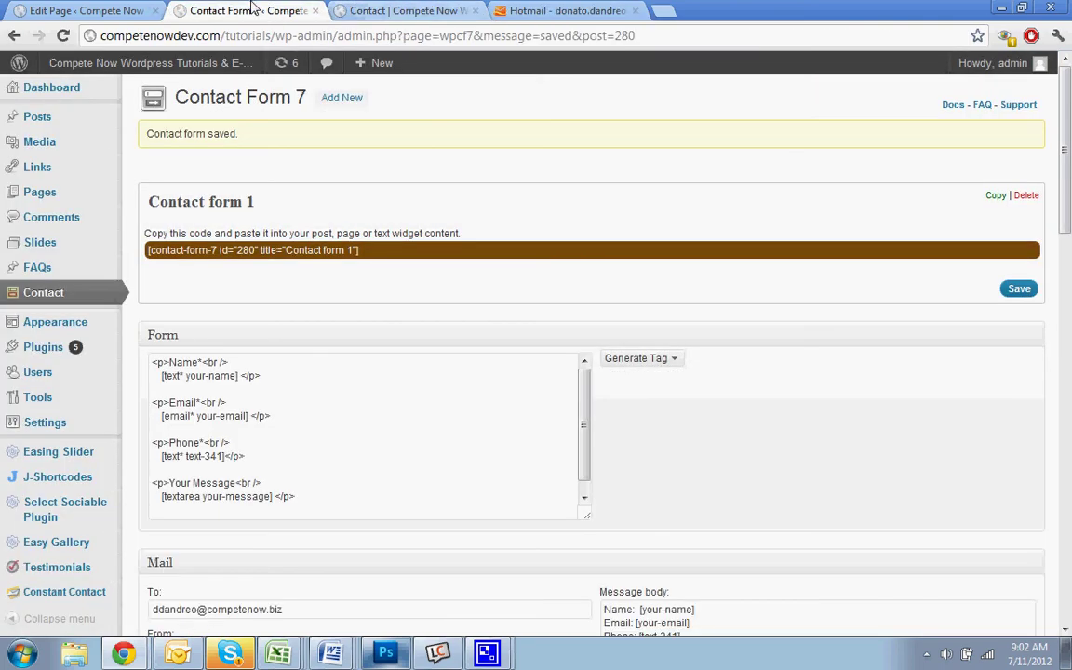
{"action": "scroll", "coordinate": [653, 390], "scroll_direction": "down", "scroll_amount": 10}
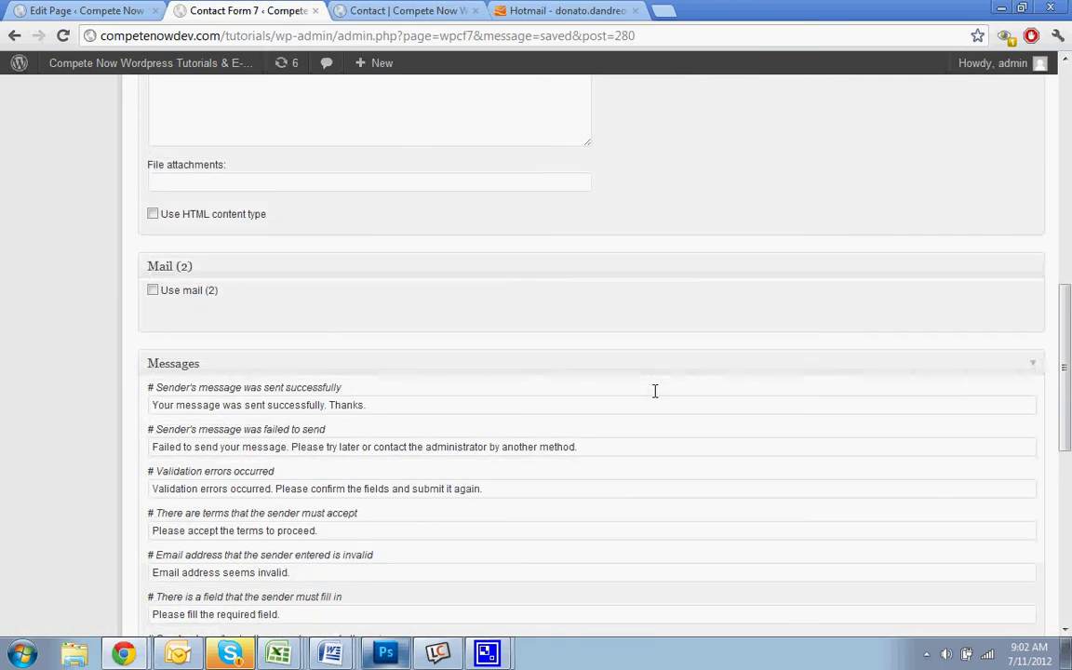
{"action": "scroll", "coordinate": [654, 391], "scroll_direction": "down", "scroll_amount": 2}
{"action": "scroll", "coordinate": [131, 299], "scroll_direction": "up", "scroll_amount": 3}
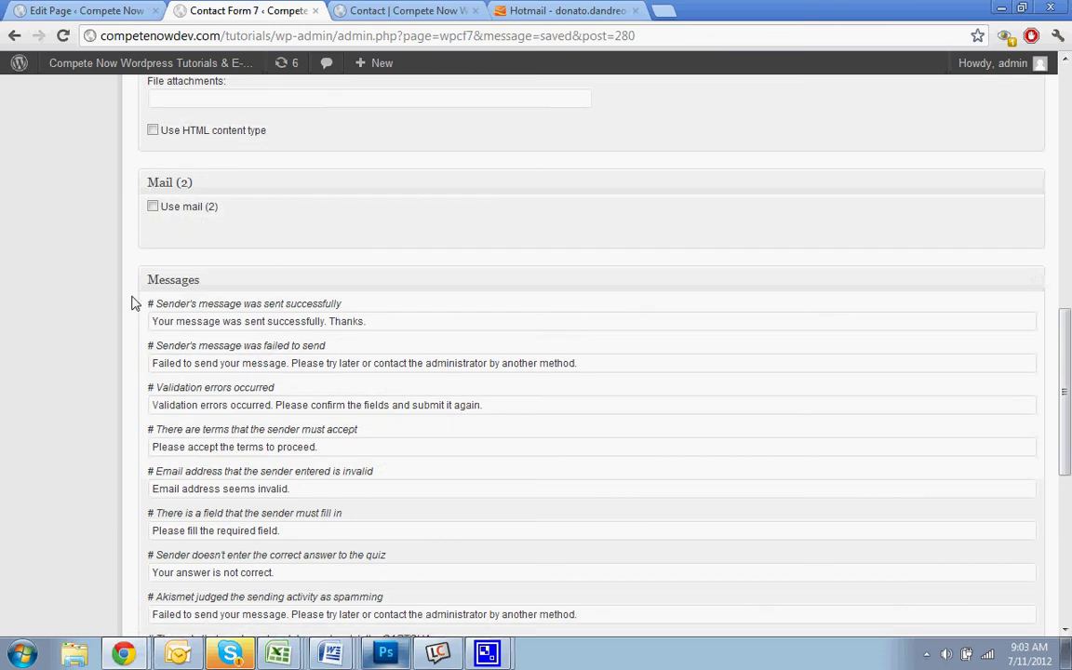
{"action": "scroll", "coordinate": [347, 371], "scroll_direction": "down", "scroll_amount": 7}
{"action": "scroll", "coordinate": [373, 376], "scroll_direction": "up", "scroll_amount": 20}
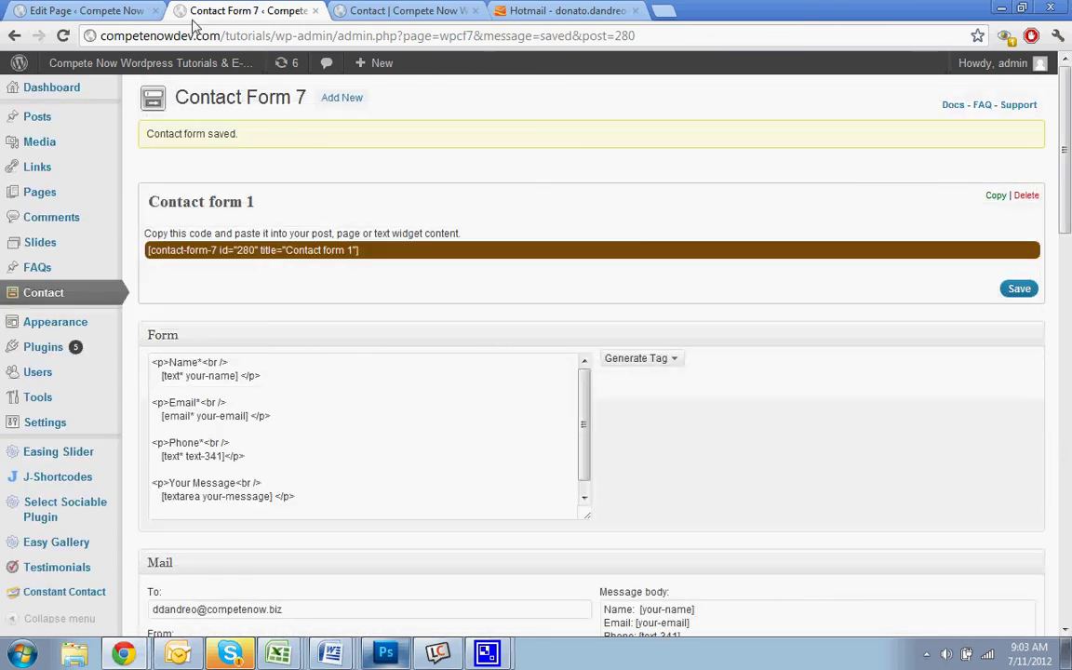
{"action": "left_click", "coordinate": [400, 10]}
{"action": "scroll", "coordinate": [505, 435], "scroll_direction": "down", "scroll_amount": 3}
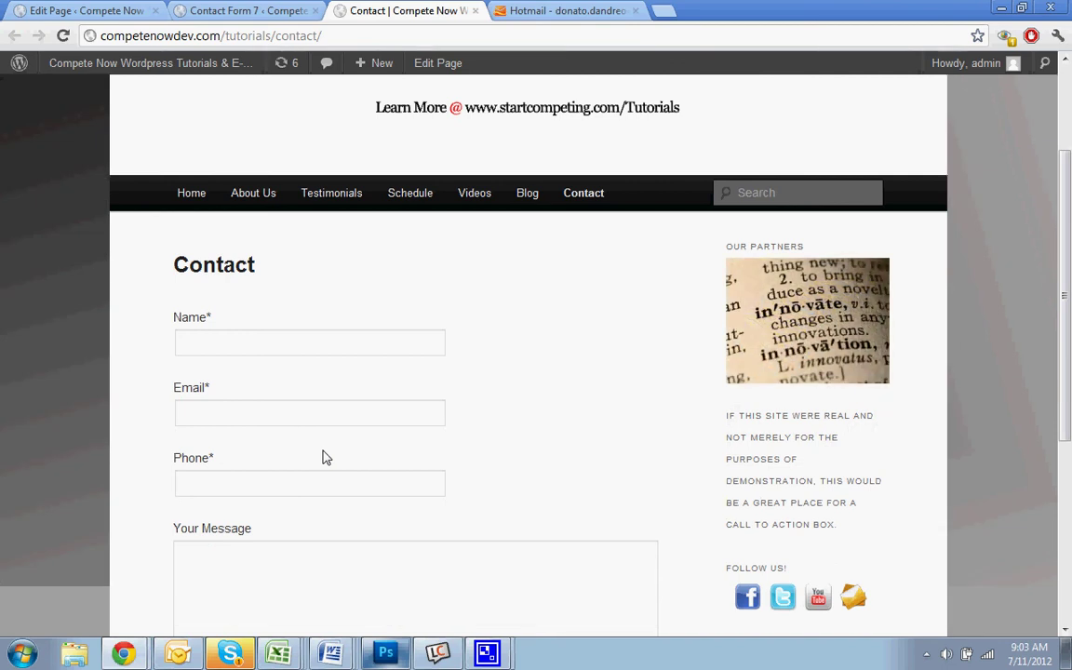
{"action": "scroll", "coordinate": [321, 456], "scroll_direction": "up", "scroll_amount": 3}
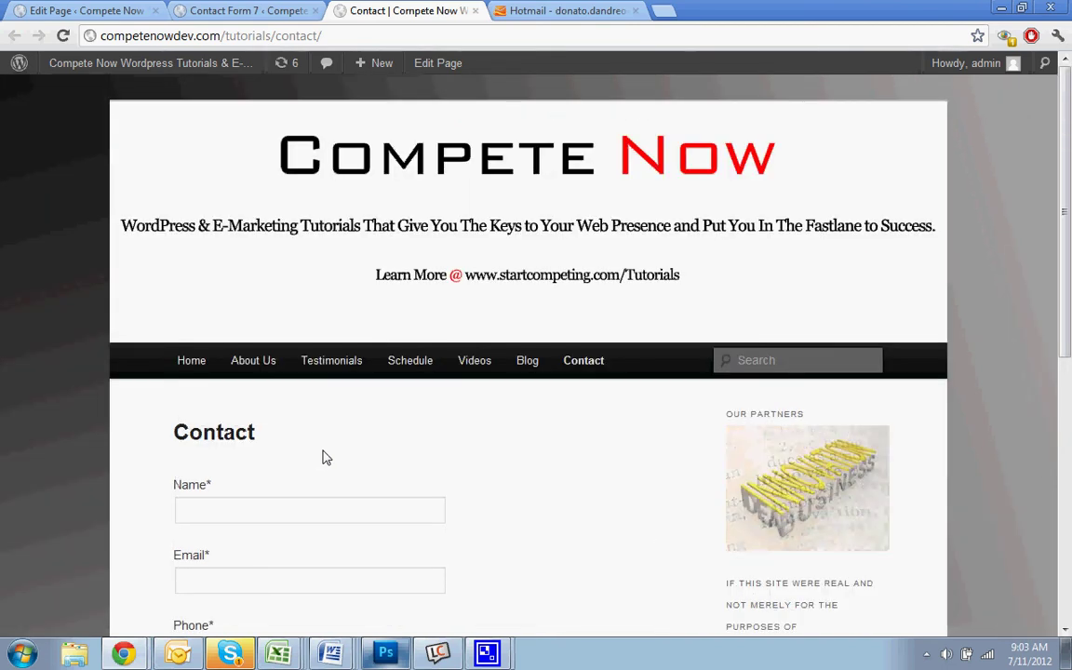